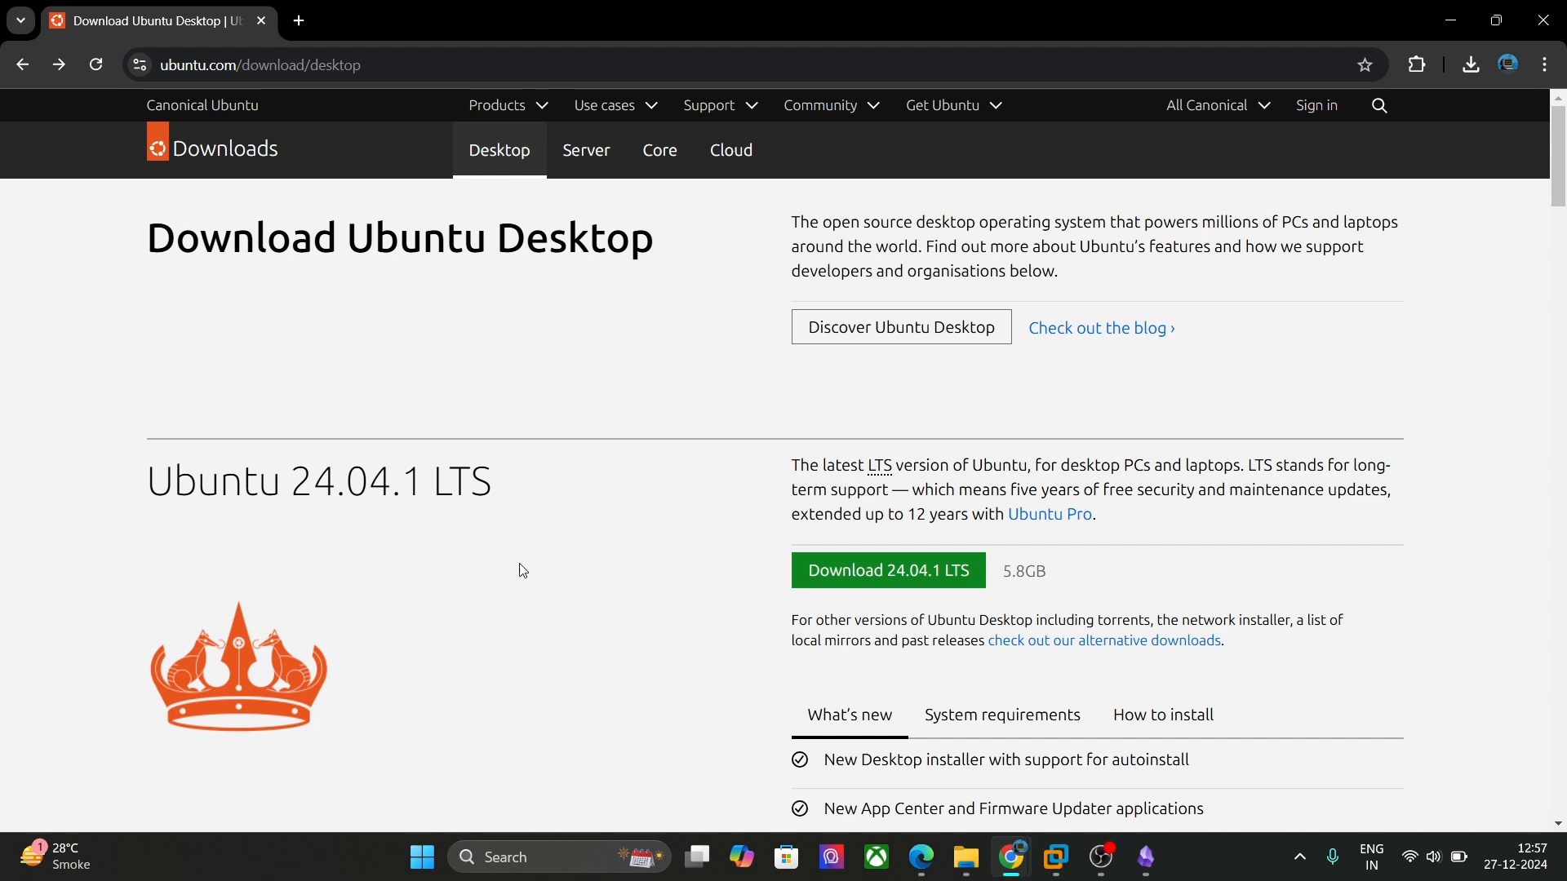
Step: Start the Ubuntu Desktop 24.04.1 LTS download and check its progress in Chrome's Downloads panel
{"action": "left_click", "coordinate": [133, 55]}
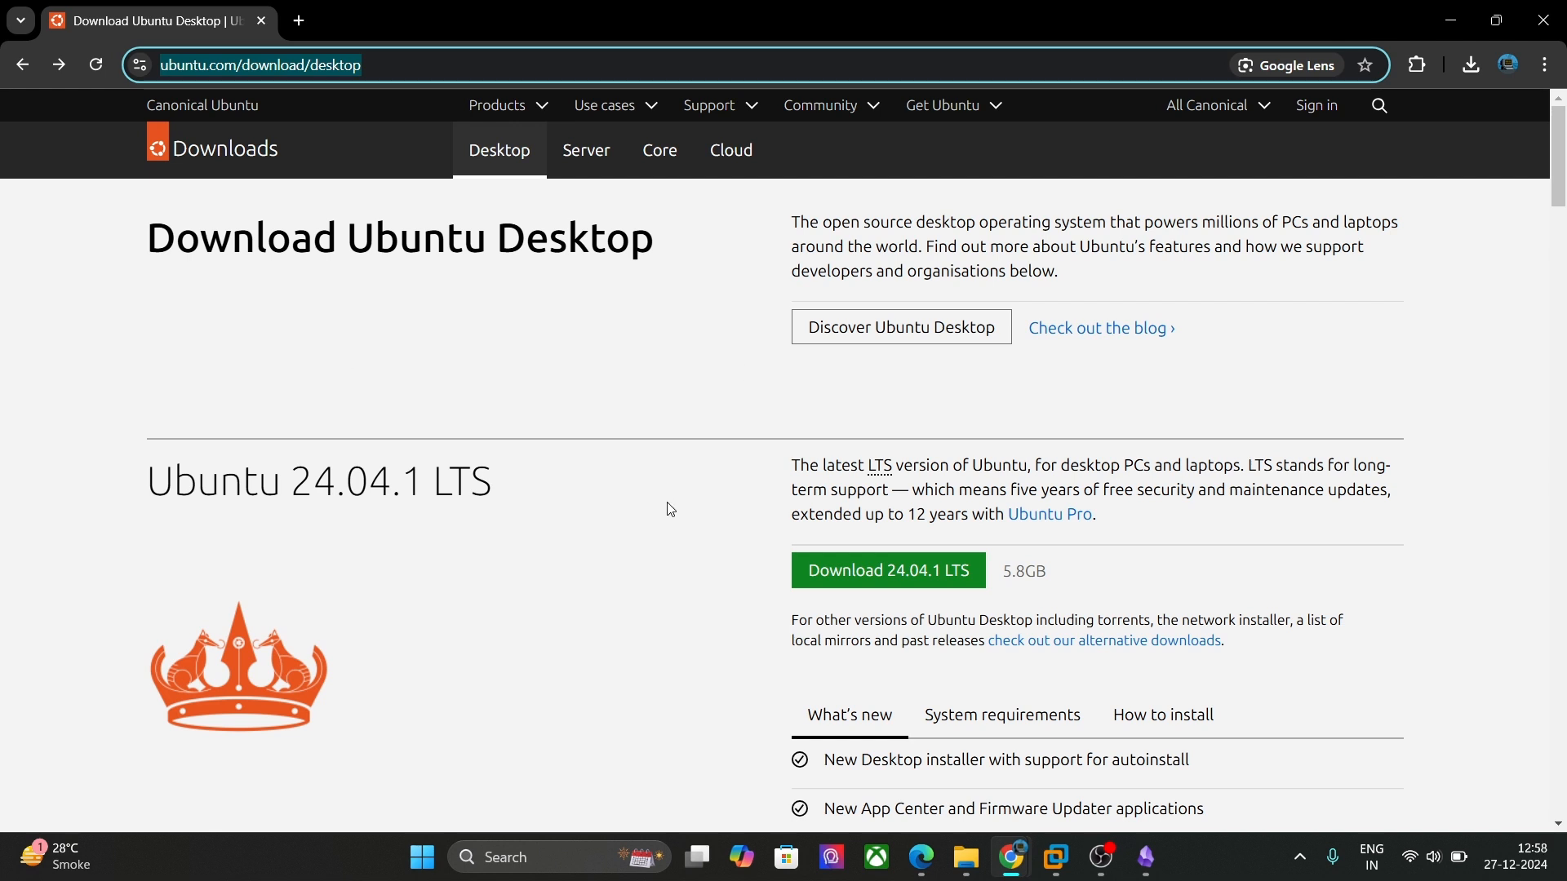
{"action": "left_click", "coordinate": [850, 586]}
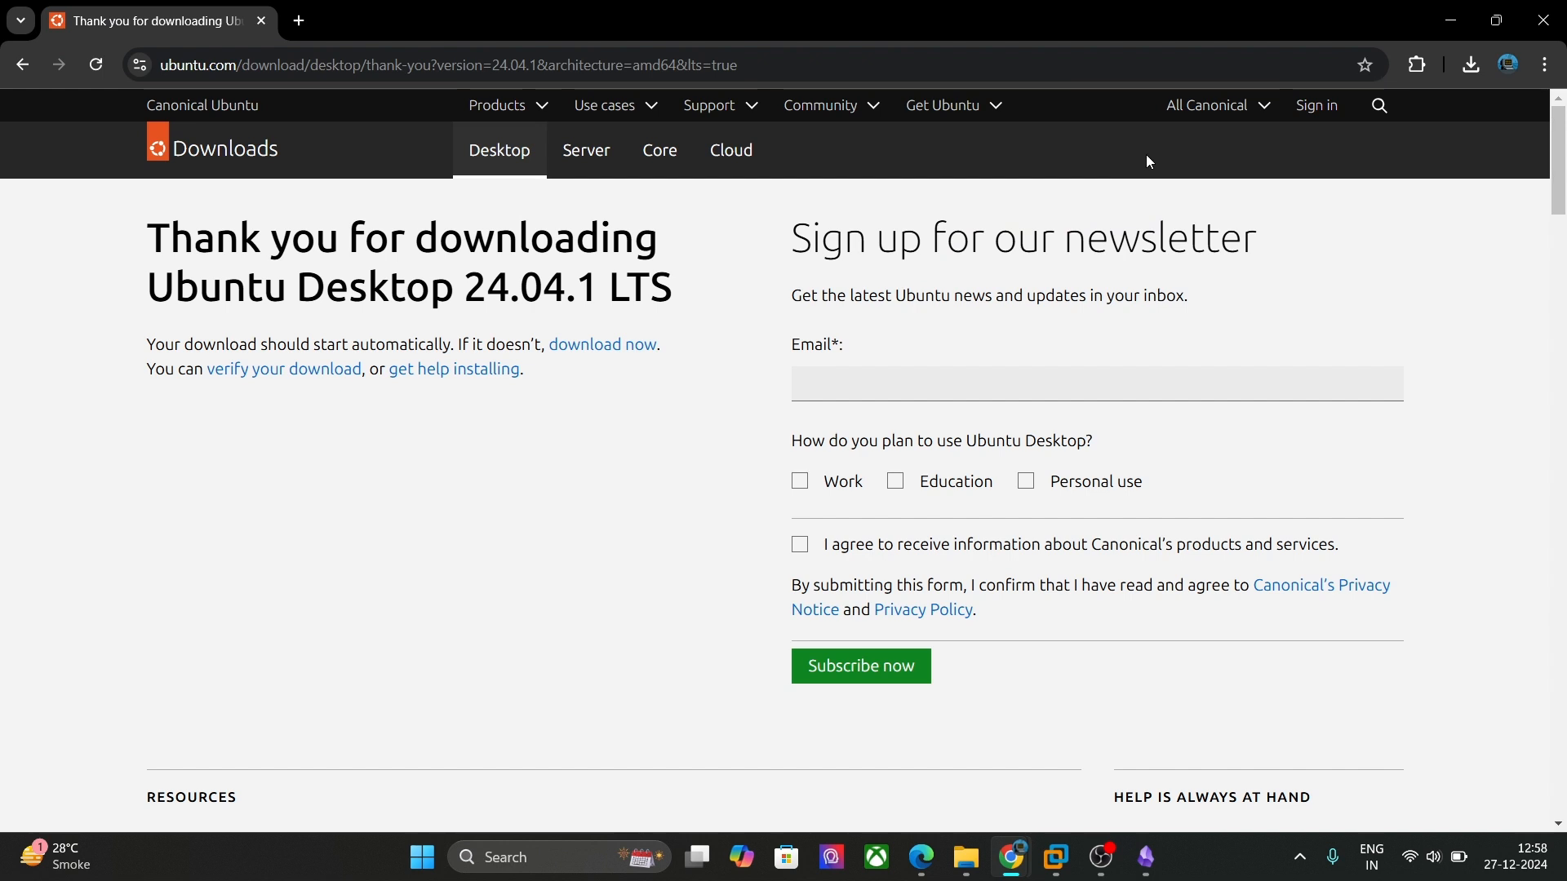
{"action": "left_click", "coordinate": [1461, 70]}
{"action": "left_click", "coordinate": [1459, 111]}
Step: Switch to VMware Workstation and launch the New Virtual Machine wizard from the File menu
{"action": "mouse_move", "coordinate": [1073, 871]}
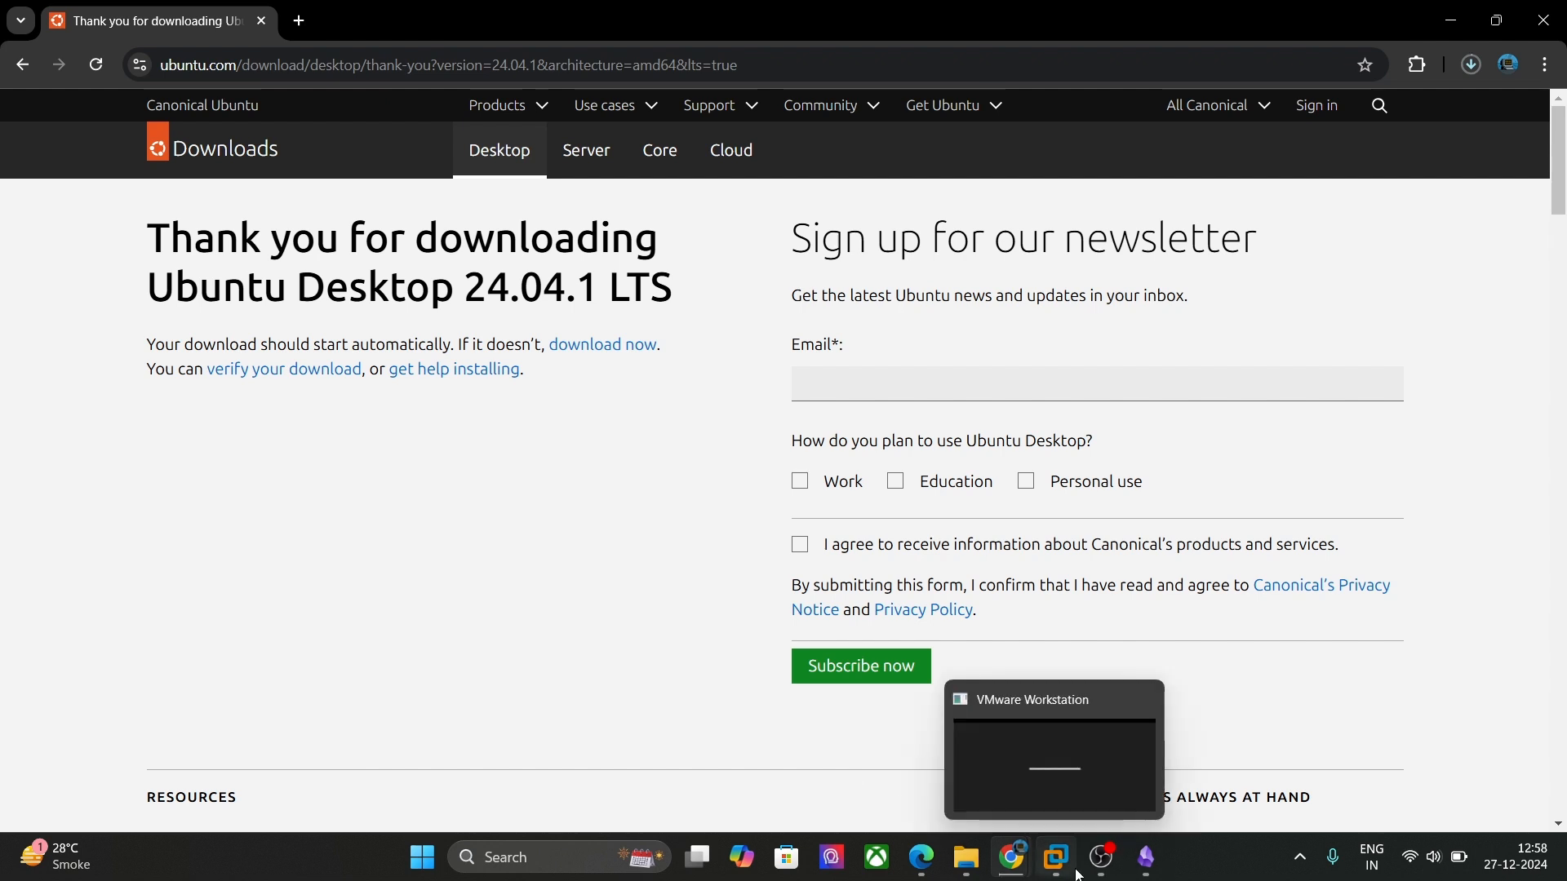
{"action": "left_click", "coordinate": [1073, 869]}
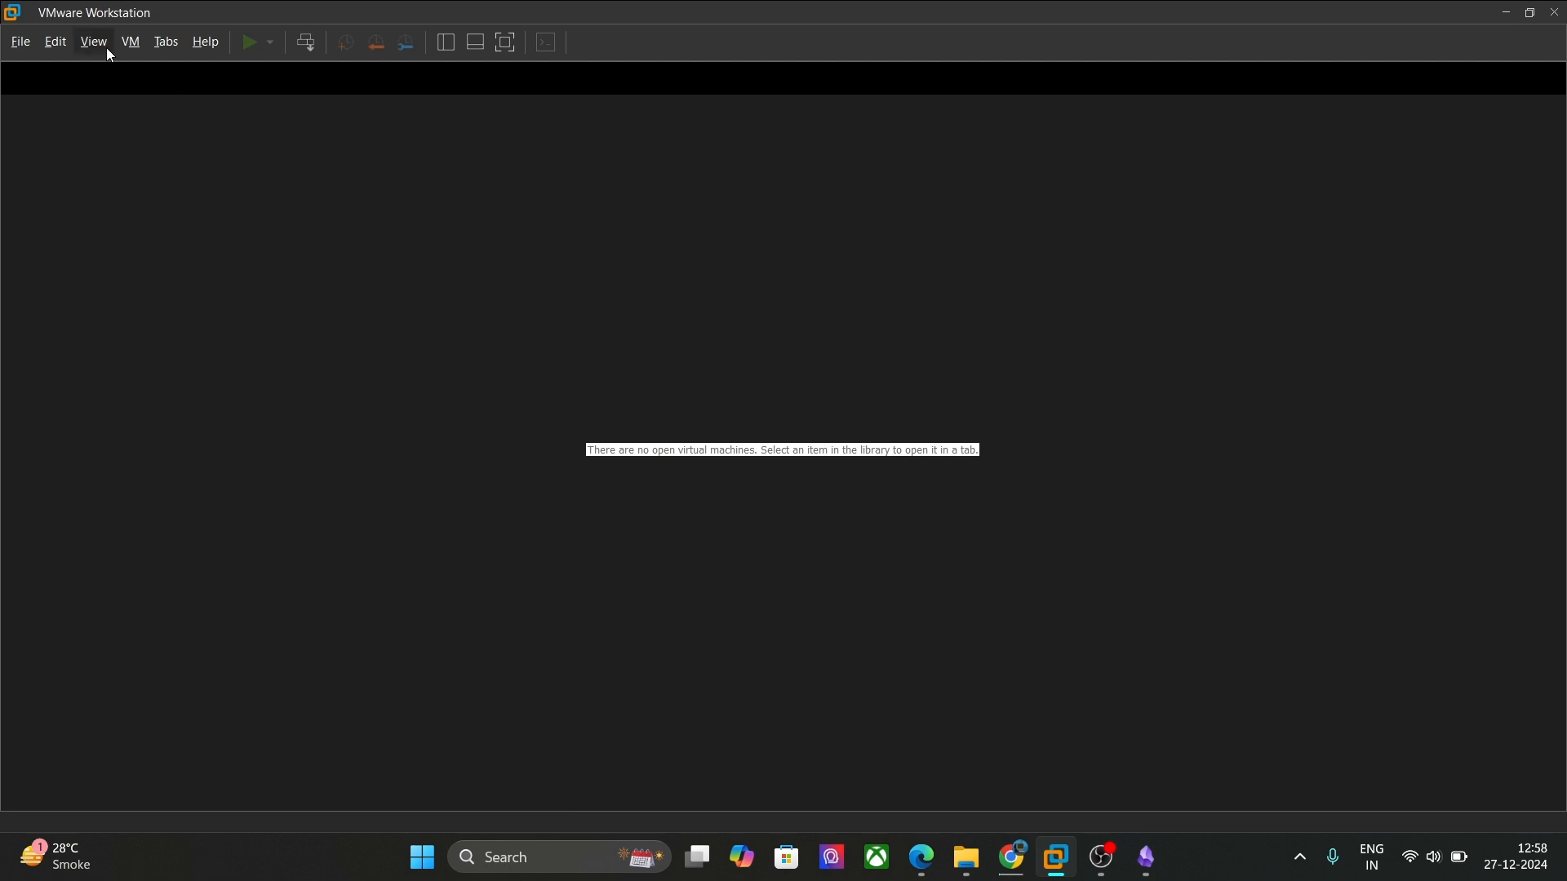
{"action": "left_click", "coordinate": [32, 49]}
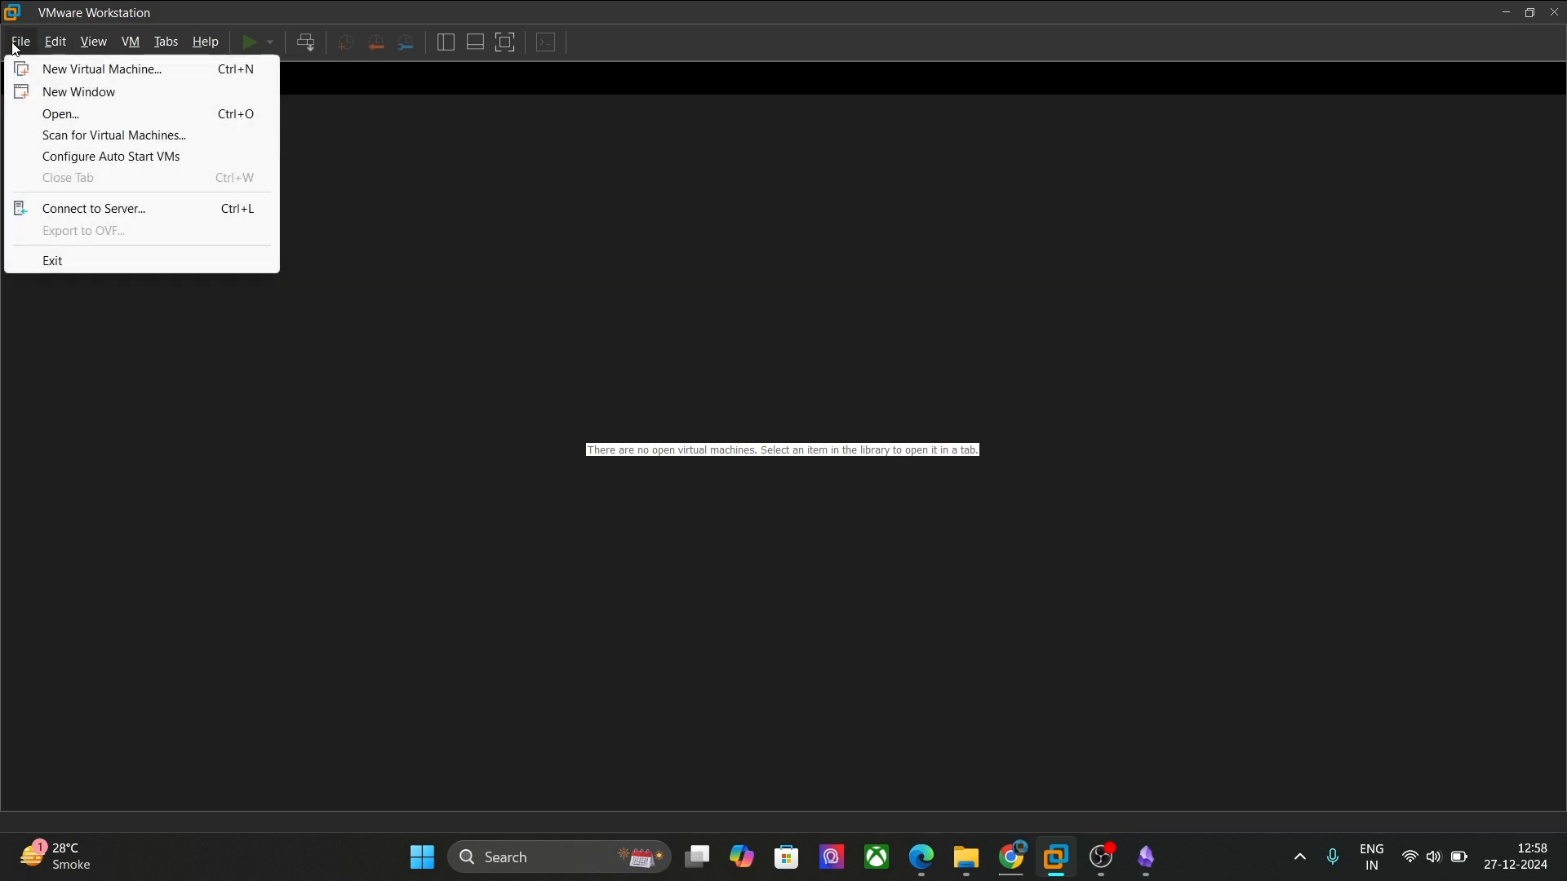
{"action": "left_click", "coordinate": [43, 76]}
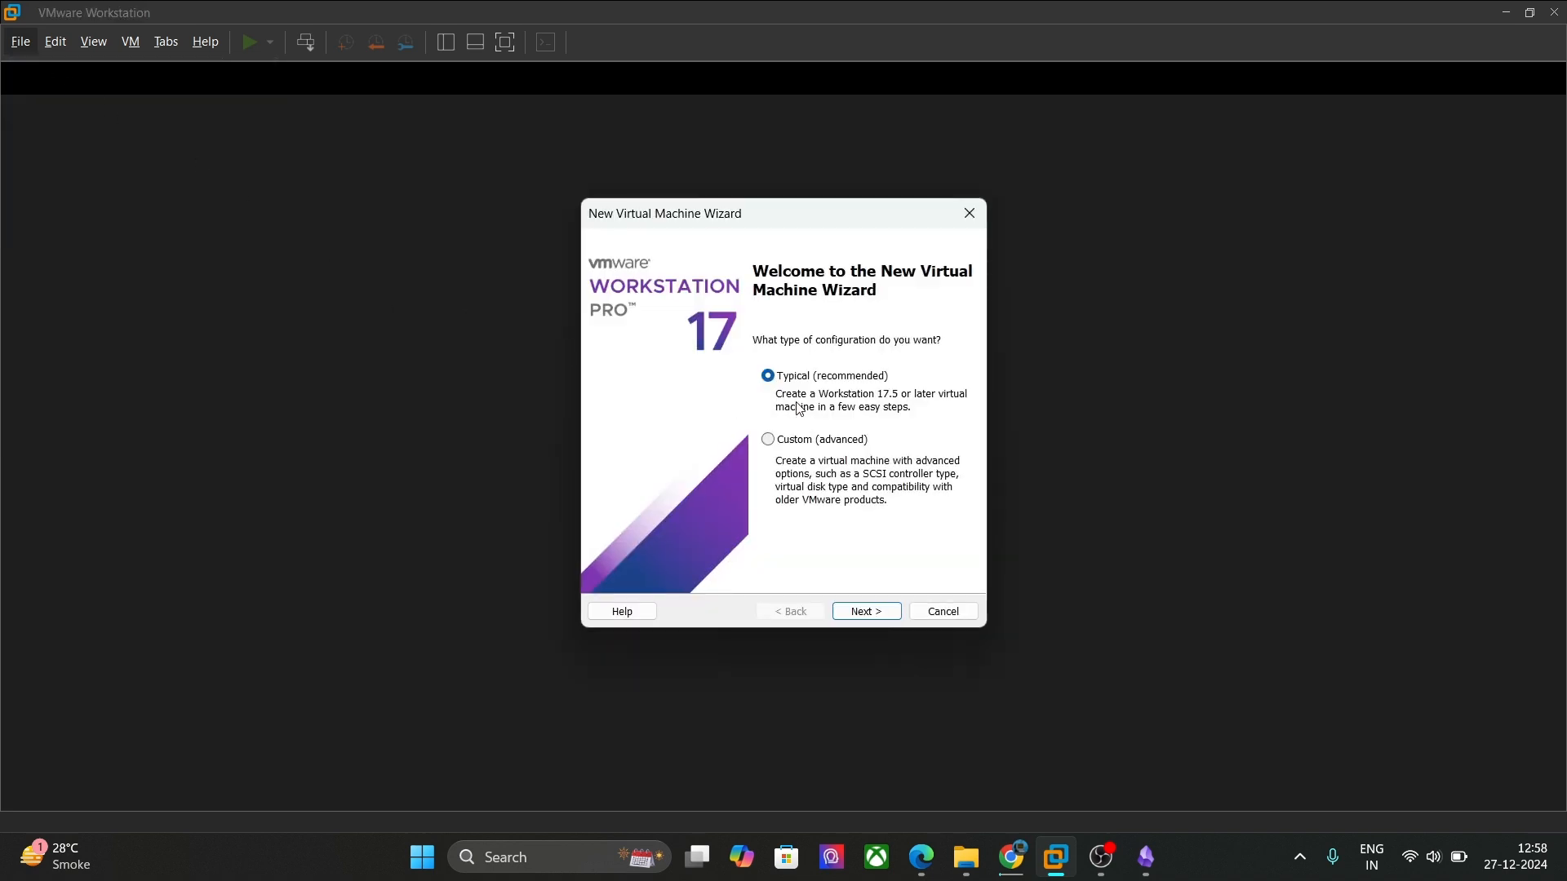
Step: Choose the Custom (advanced) configuration with Workstation 17.5 hardware compatibility
{"action": "left_click", "coordinate": [826, 443]}
{"action": "left_click", "coordinate": [864, 613]}
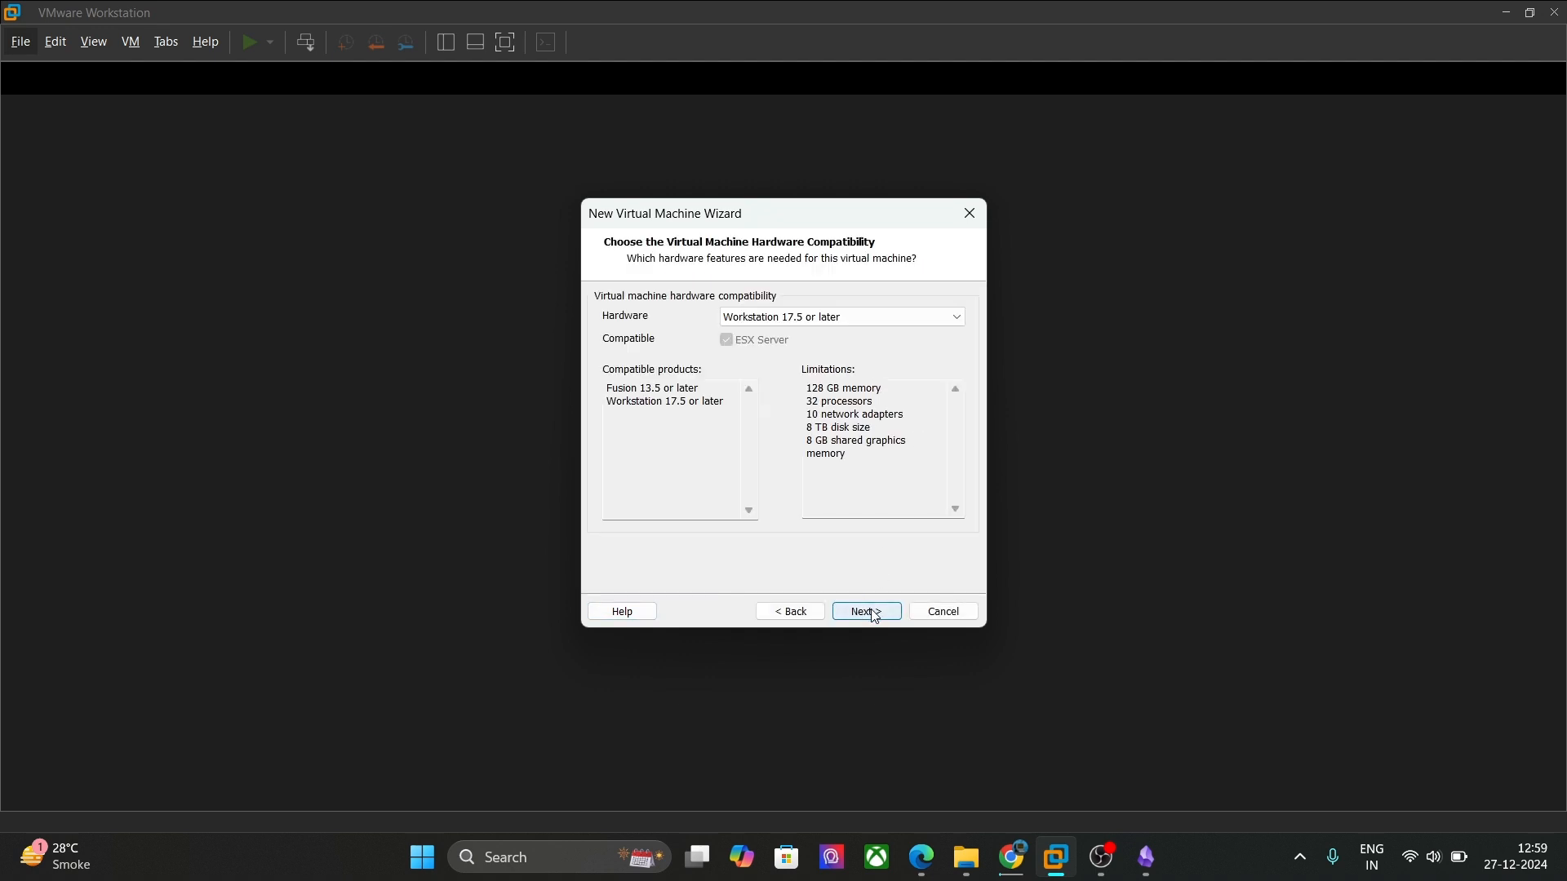
{"action": "left_click", "coordinate": [867, 612]}
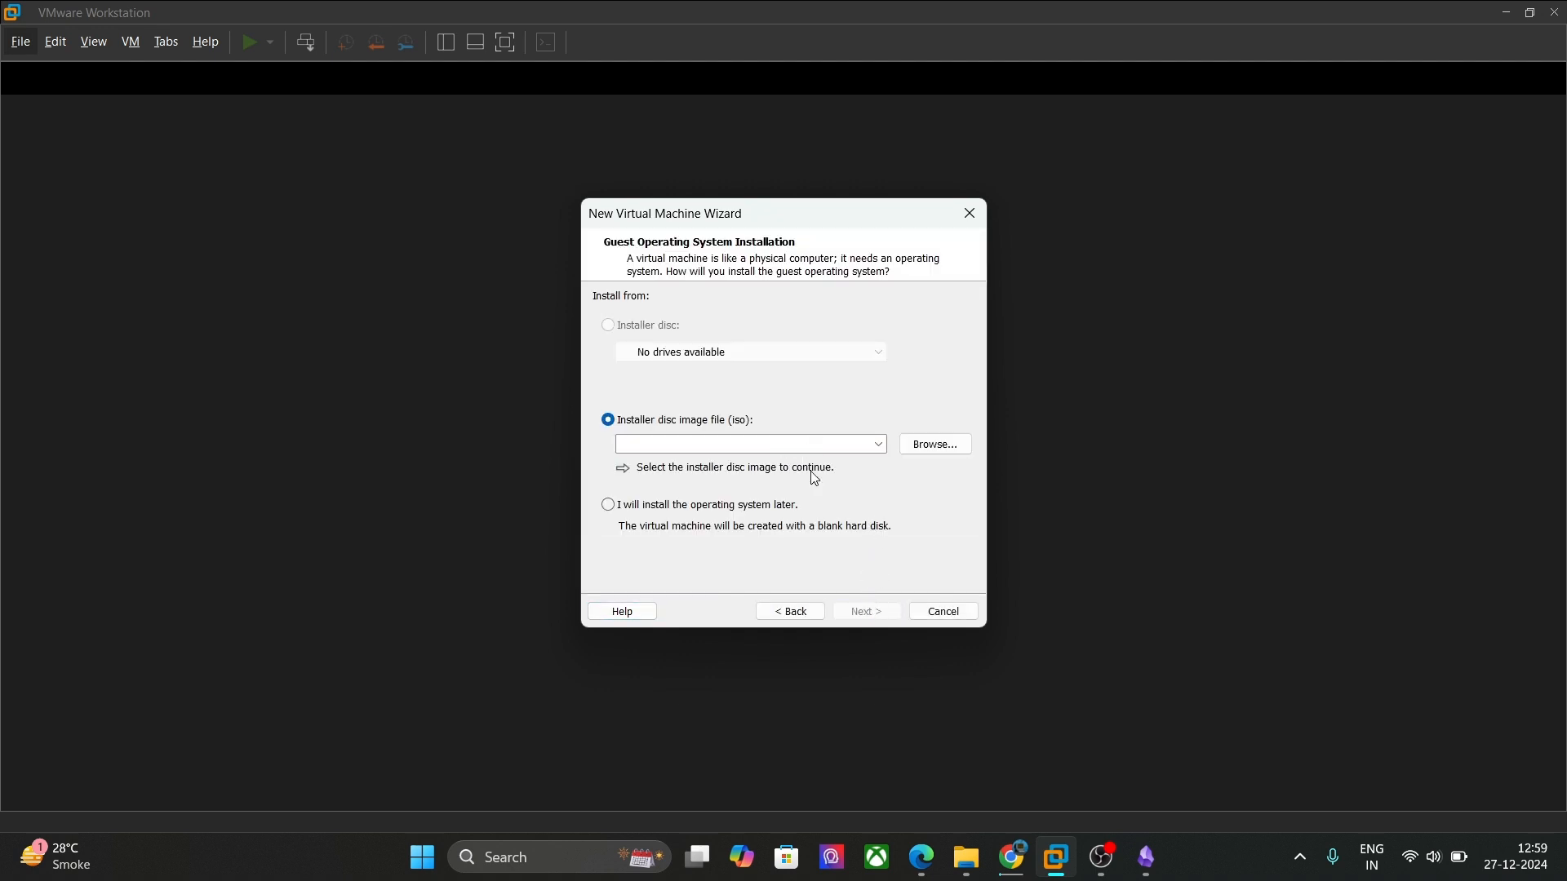
Step: Use ubuntu-24.04.1-desktop-amd64.iso from Documents\ISO as the installer disc image
{"action": "left_click", "coordinate": [937, 448]}
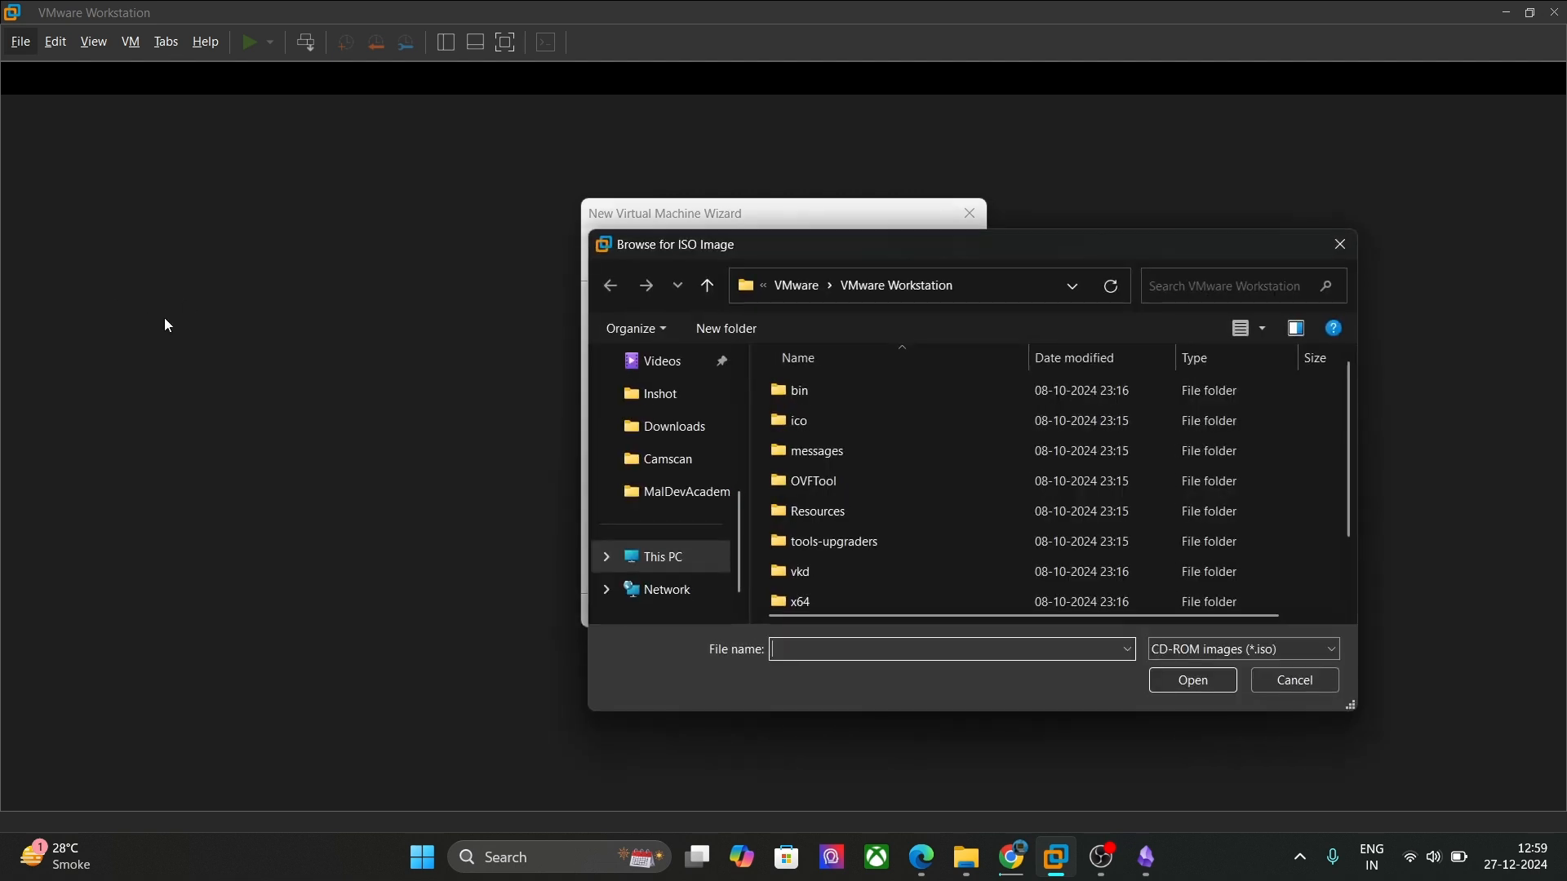
{"action": "scroll", "coordinate": [669, 489], "scroll_direction": "up", "scroll_amount": 3}
{"action": "left_click", "coordinate": [664, 563]}
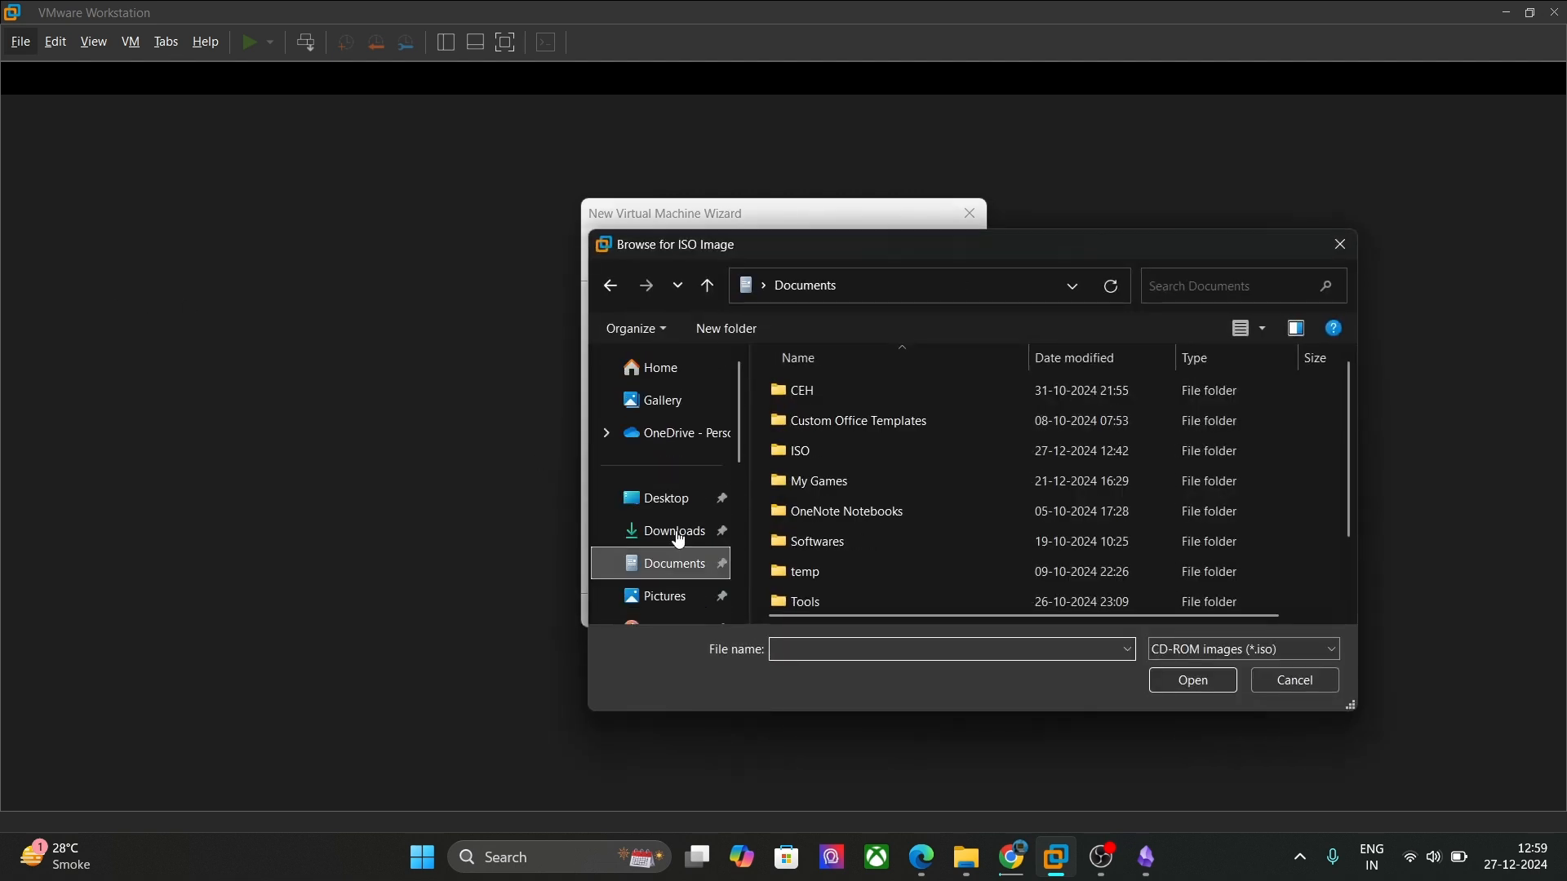
{"action": "double_click", "coordinate": [824, 454]}
{"action": "left_click", "coordinate": [865, 393]}
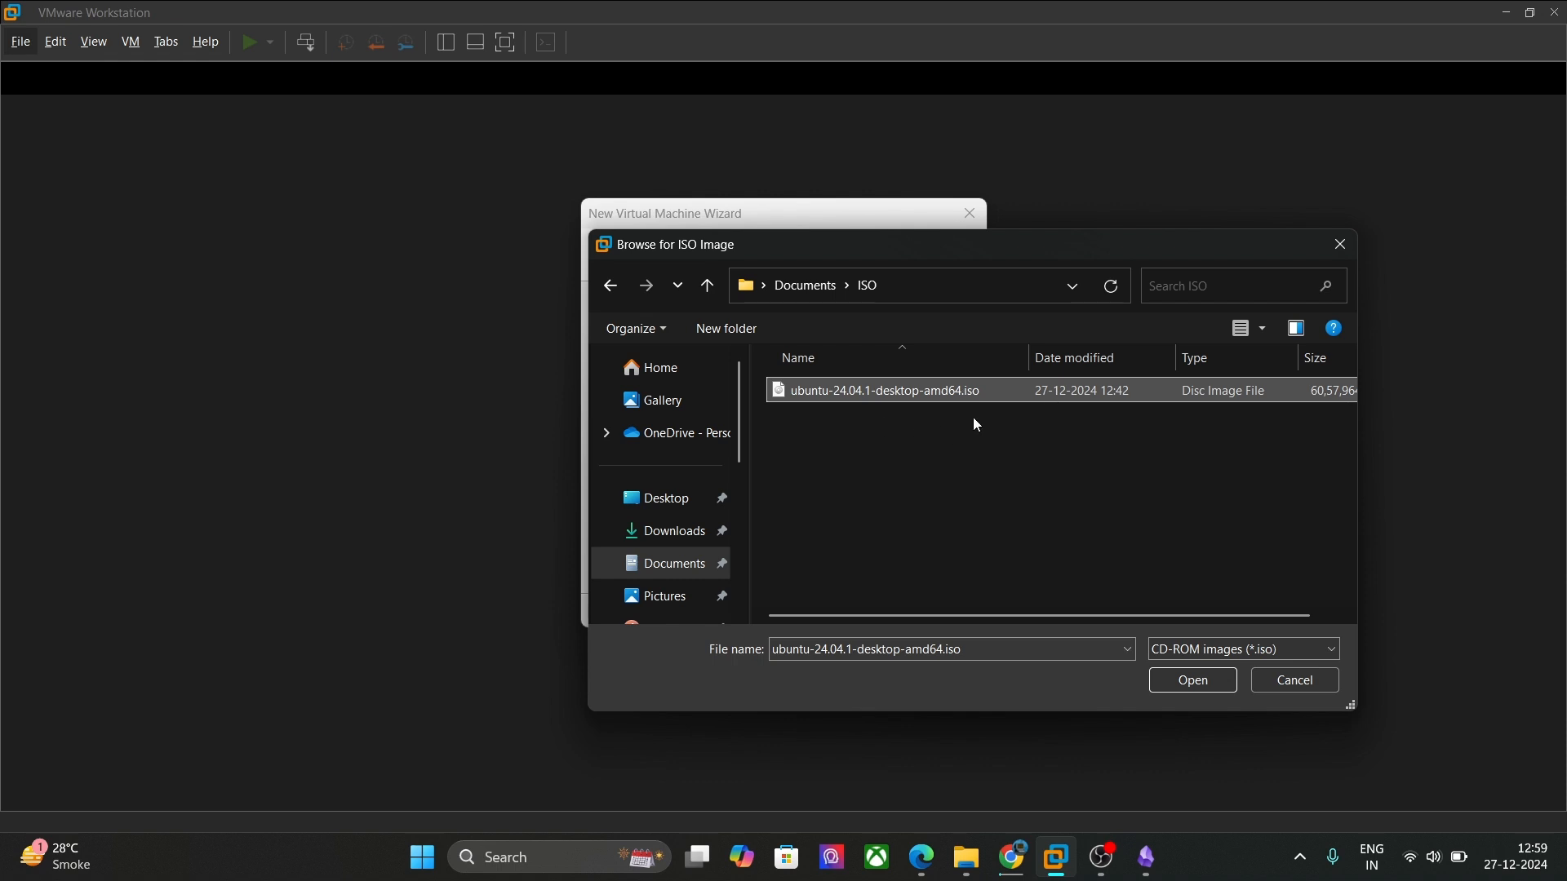
{"action": "left_click", "coordinate": [1192, 679]}
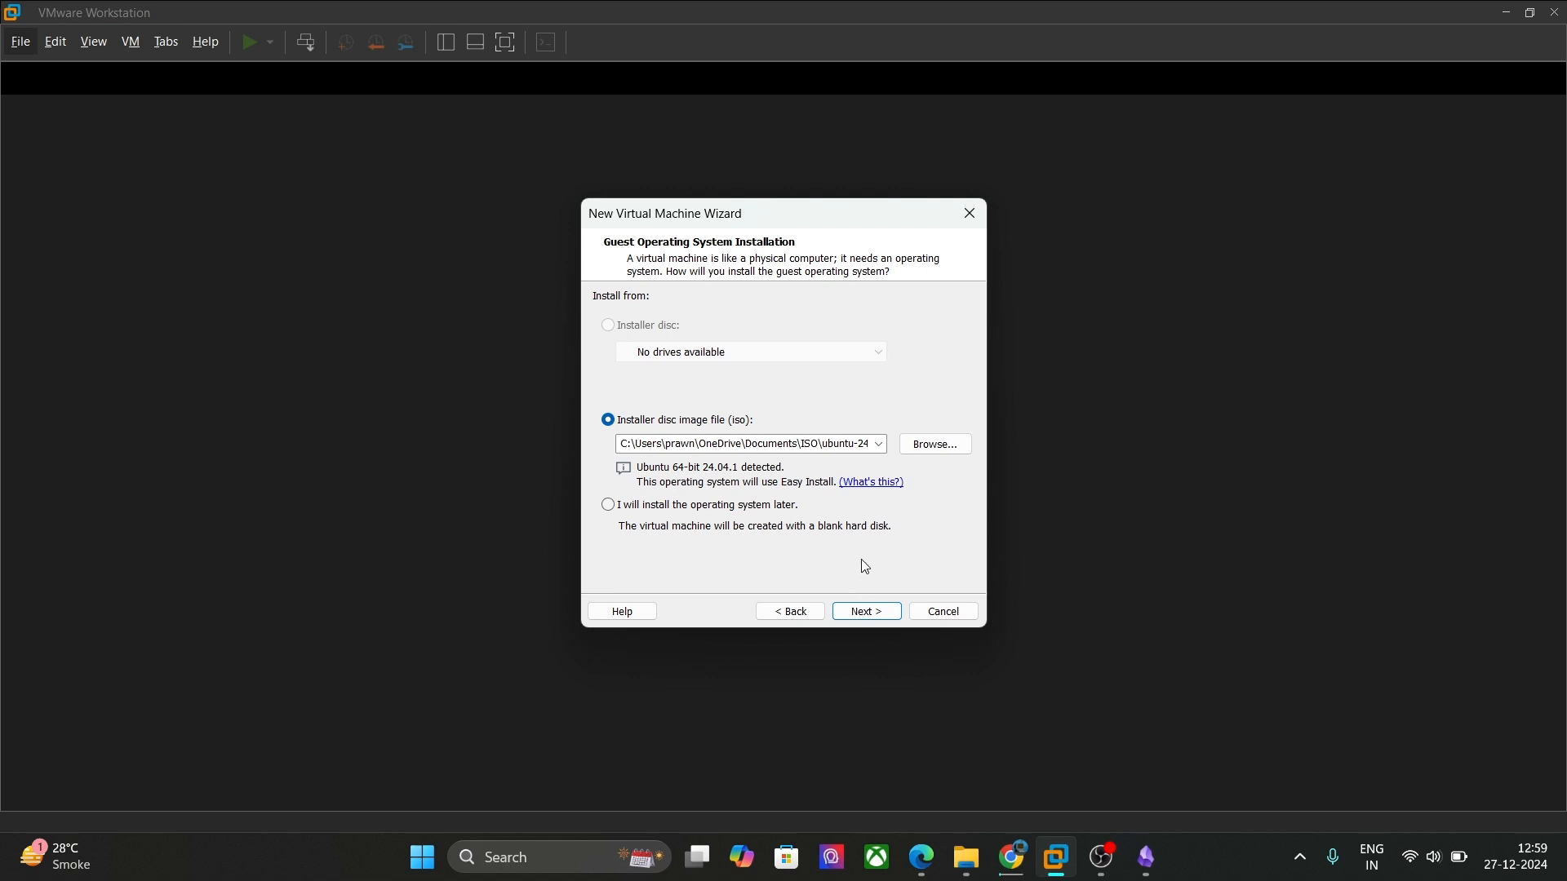
{"action": "left_click", "coordinate": [886, 612]}
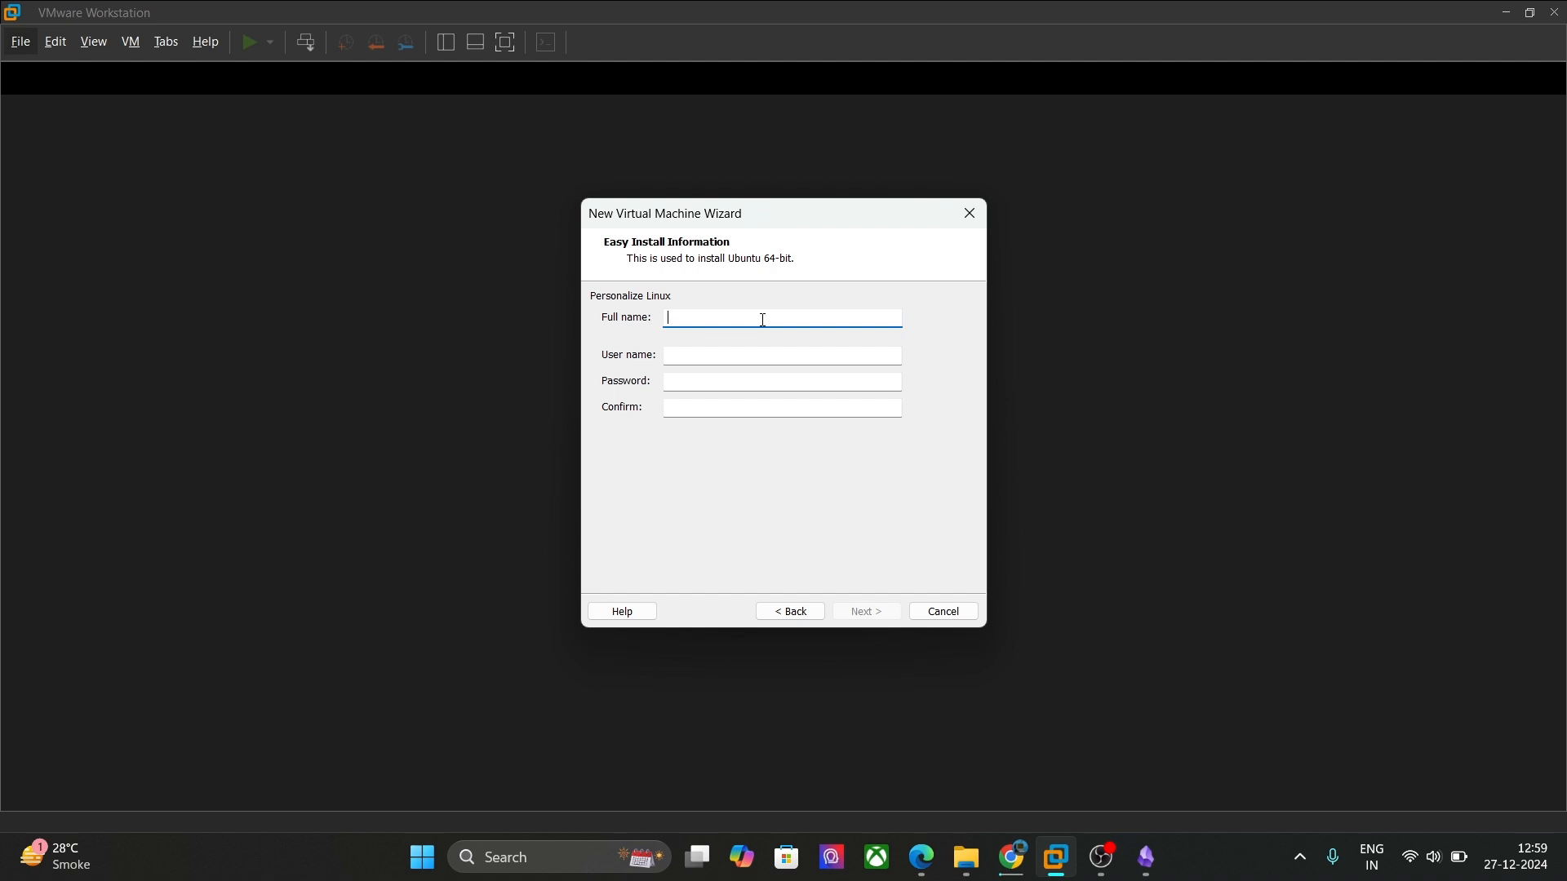
Step: Enter the Easy Install full name, user name and account password, confirming the password
{"action": "type", "text": "Ubuntun"}
{"action": "left_click", "coordinate": [804, 353]}
{"action": "type", "text": "ubuntu"}
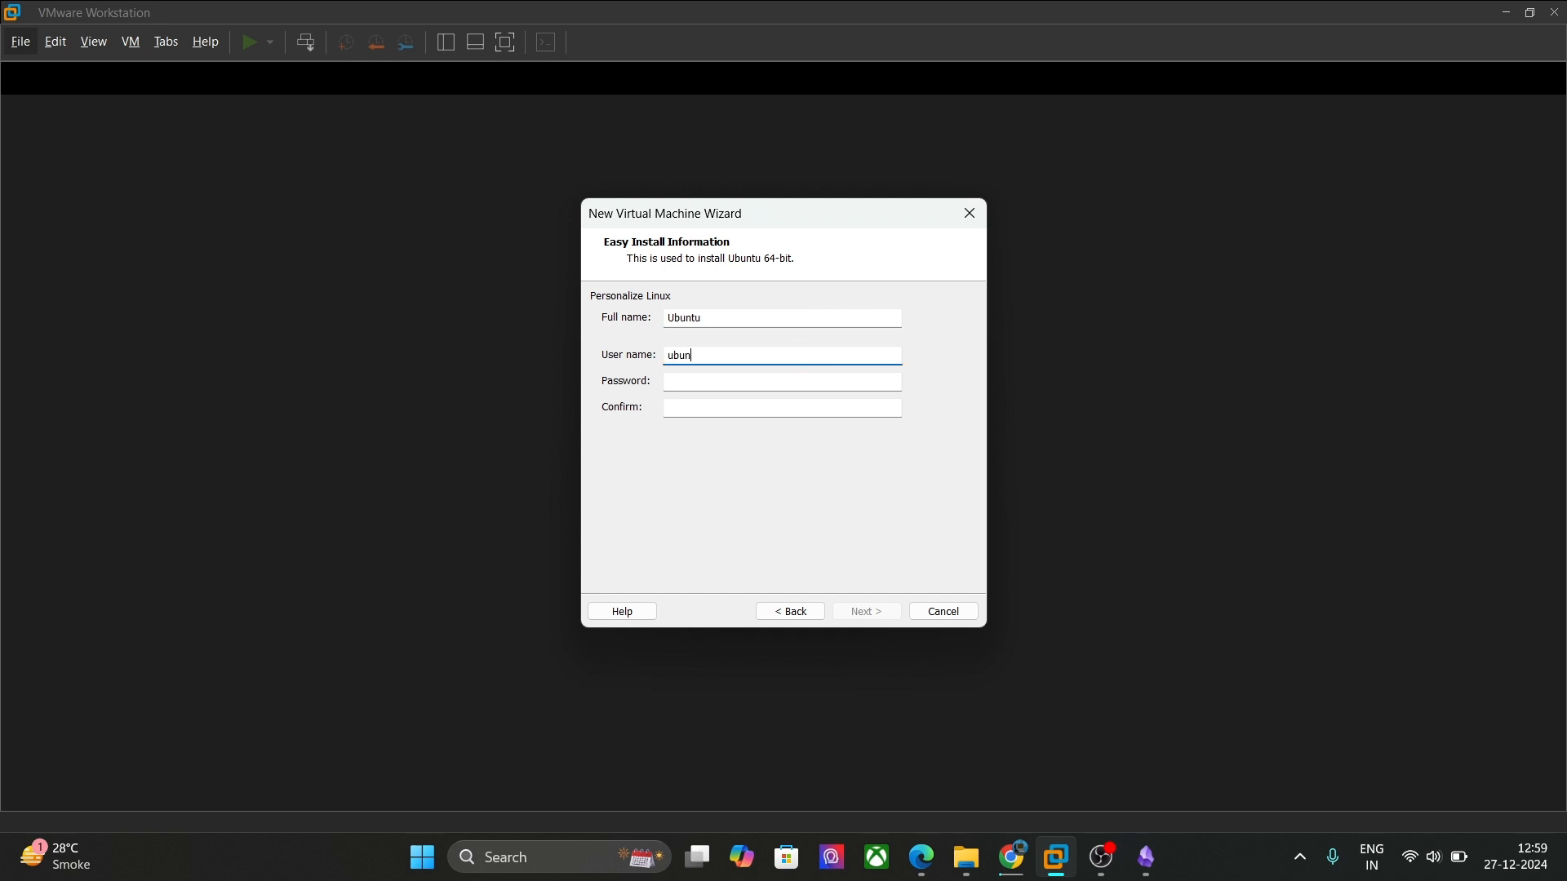
{"action": "left_click", "coordinate": [762, 385]}
{"action": "type", "text": "1234567890"}
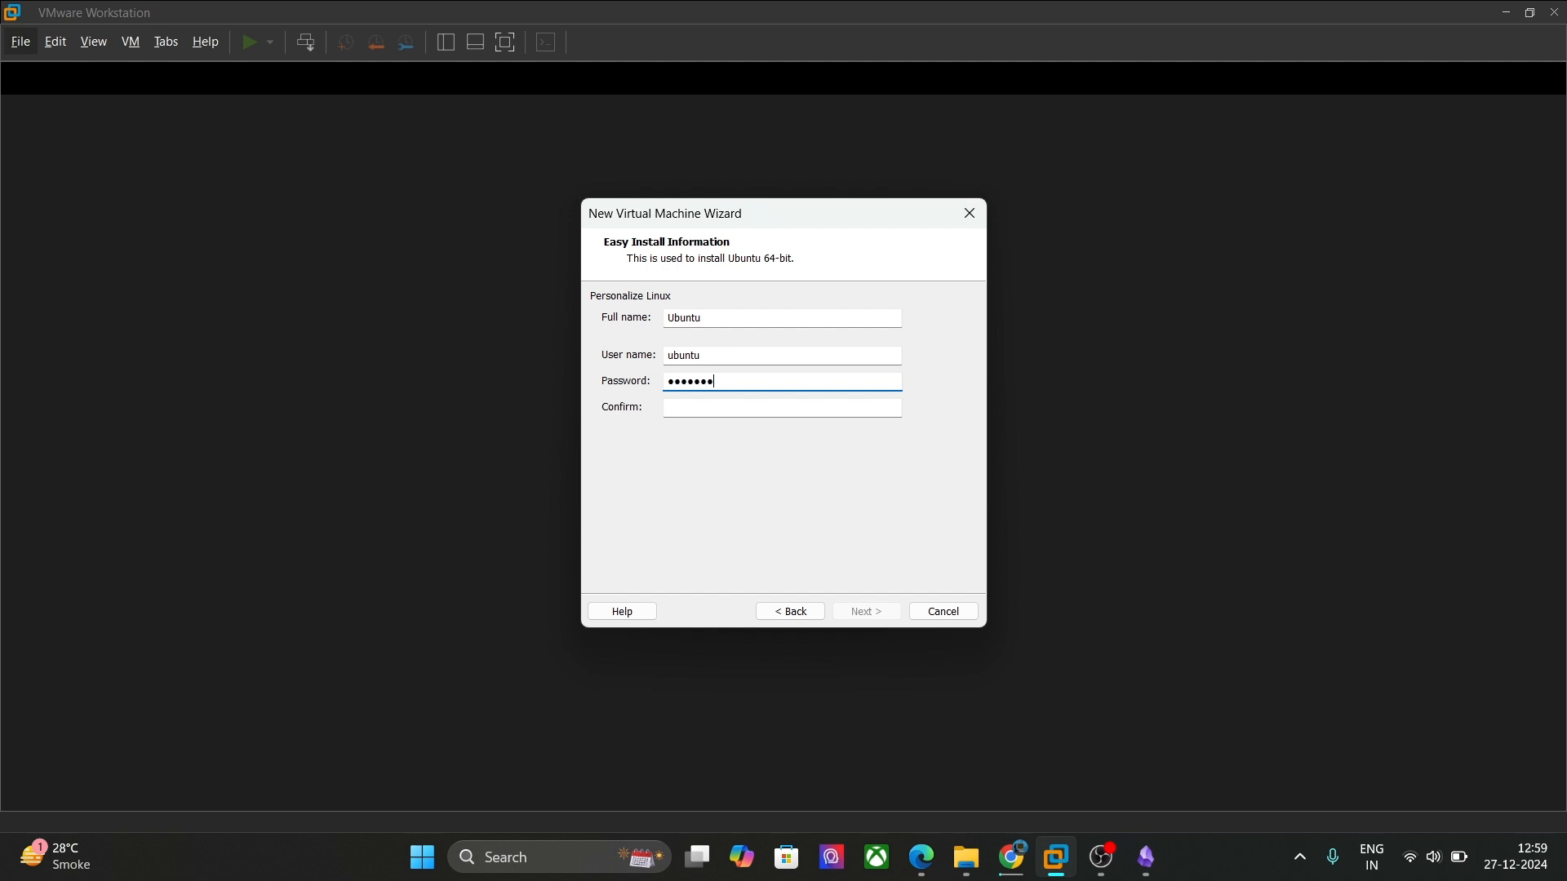
{"action": "left_click", "coordinate": [825, 407]}
{"action": "type", "text": "1234567890"}
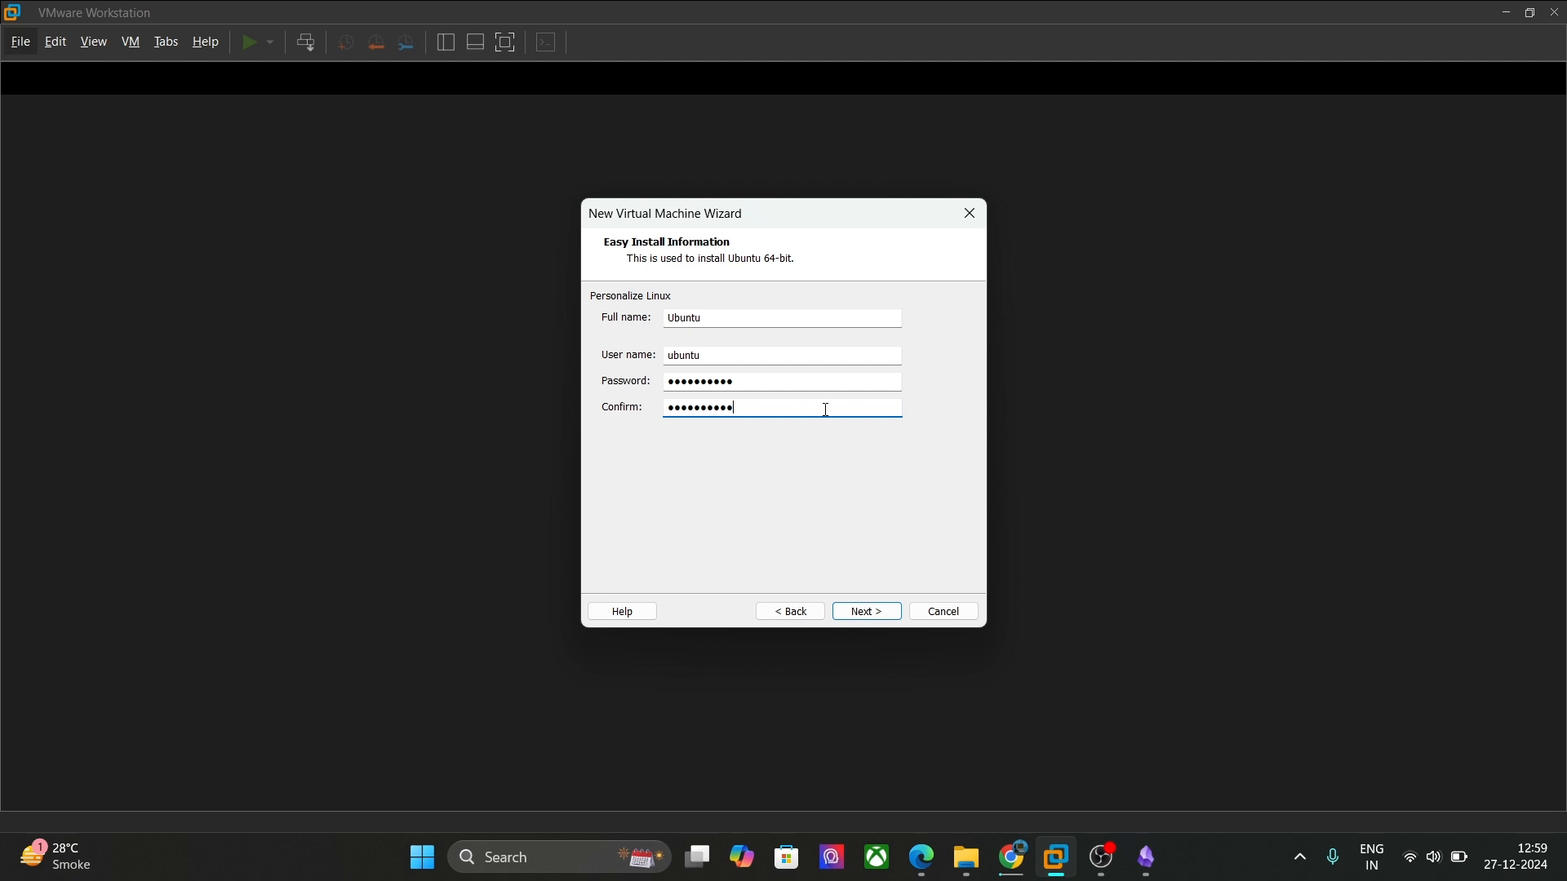
{"action": "left_click", "coordinate": [877, 612]}
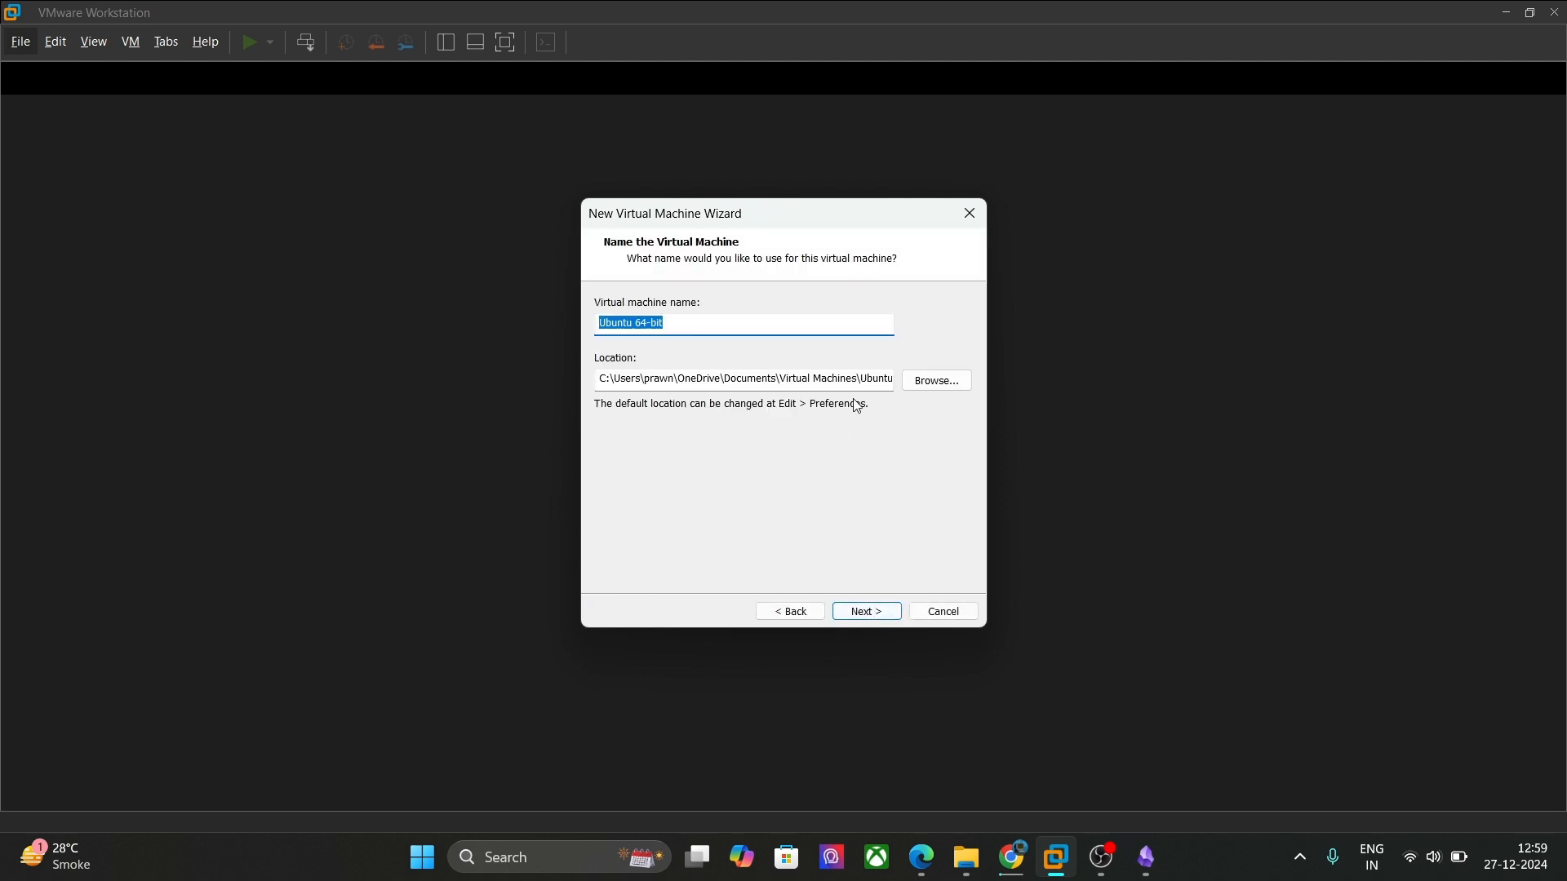
Step: Create a new Ubuntu folder under Documents\VMs and set it as the VM's location
{"action": "left_click", "coordinate": [936, 381]}
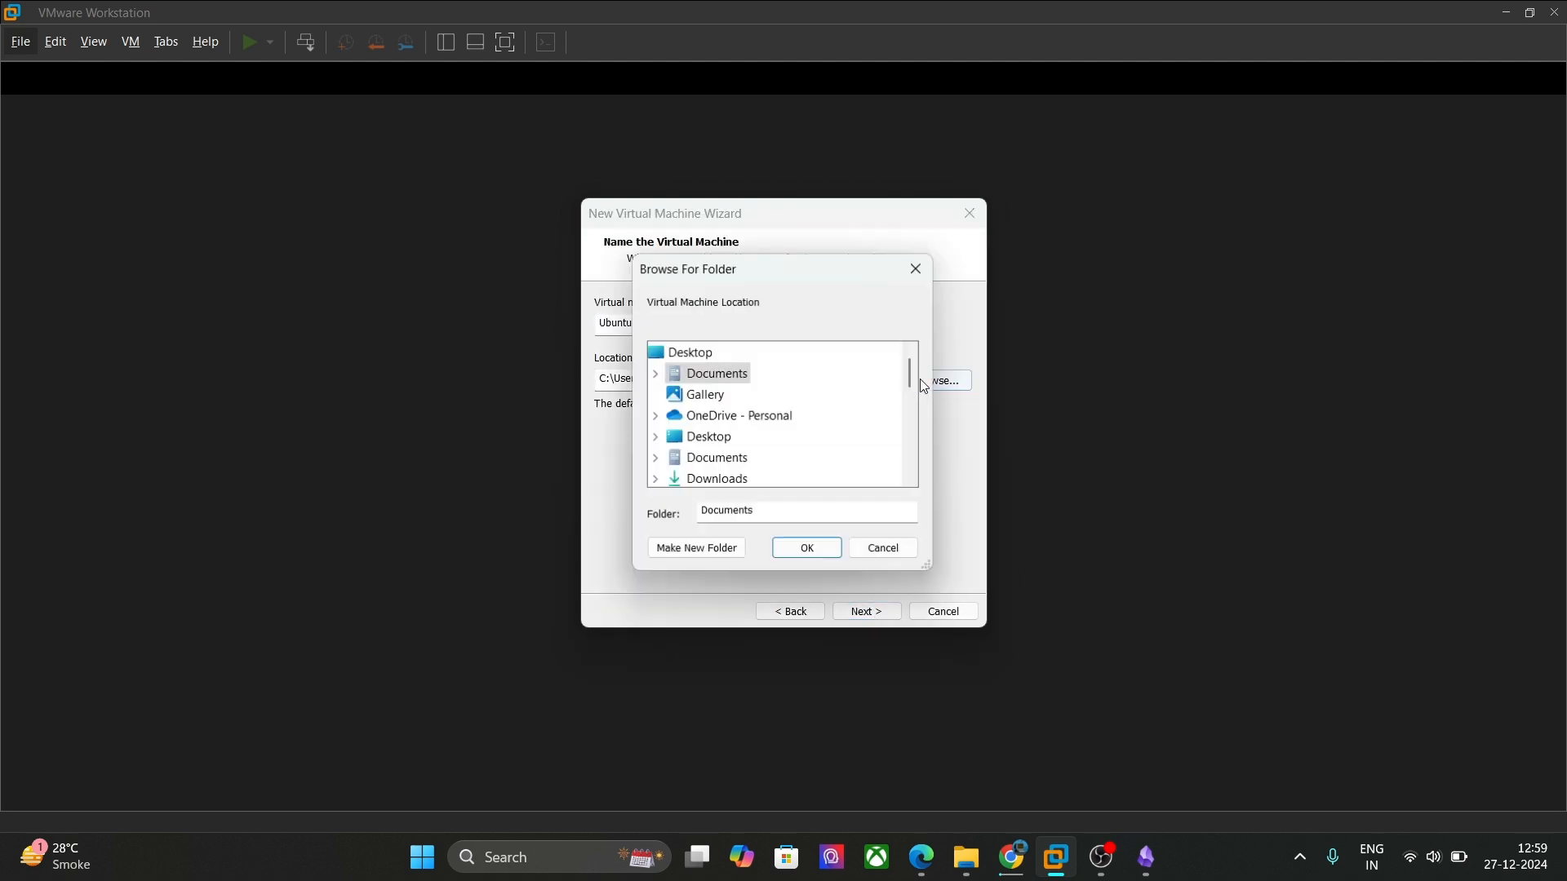
{"action": "double_click", "coordinate": [705, 384]}
{"action": "scroll", "coordinate": [742, 428], "scroll_direction": "down", "scroll_amount": 2}
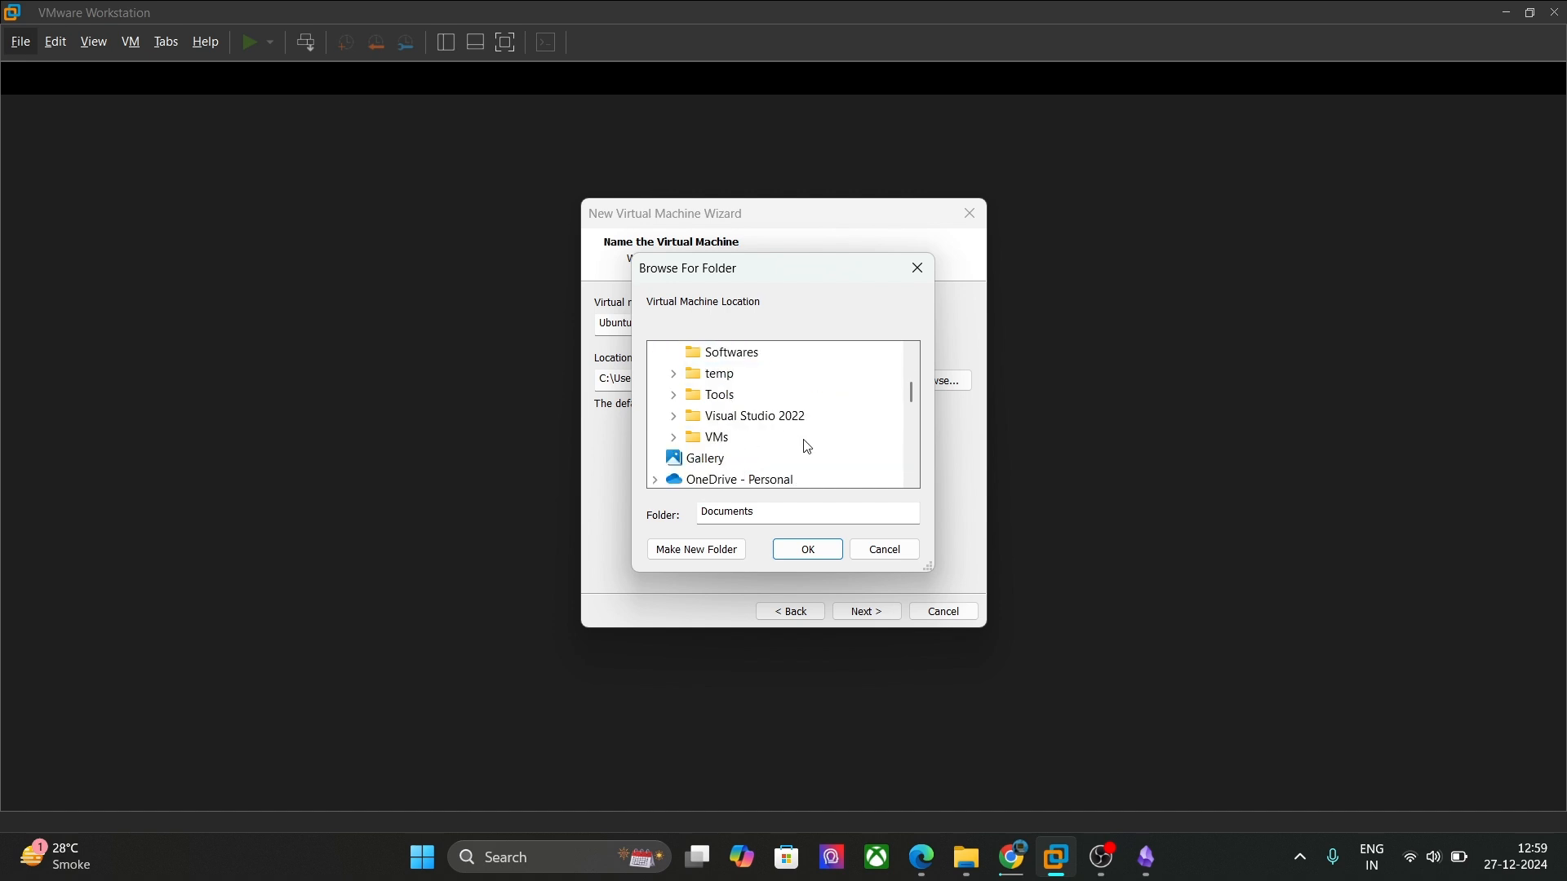
{"action": "left_click", "coordinate": [718, 439]}
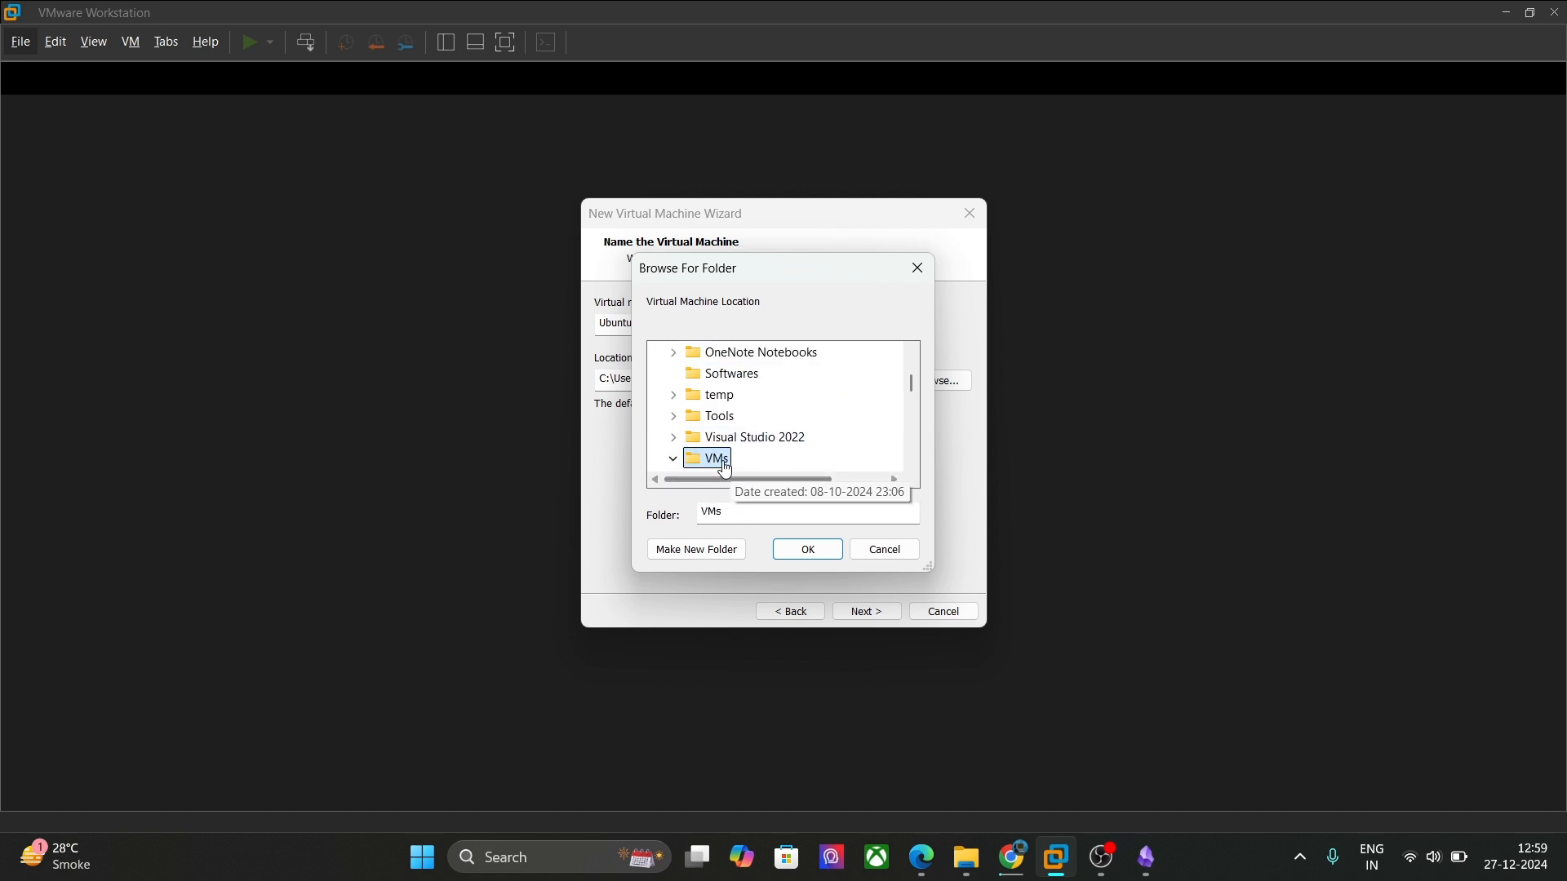
{"action": "scroll", "coordinate": [776, 408], "scroll_direction": "up", "scroll_amount": 1}
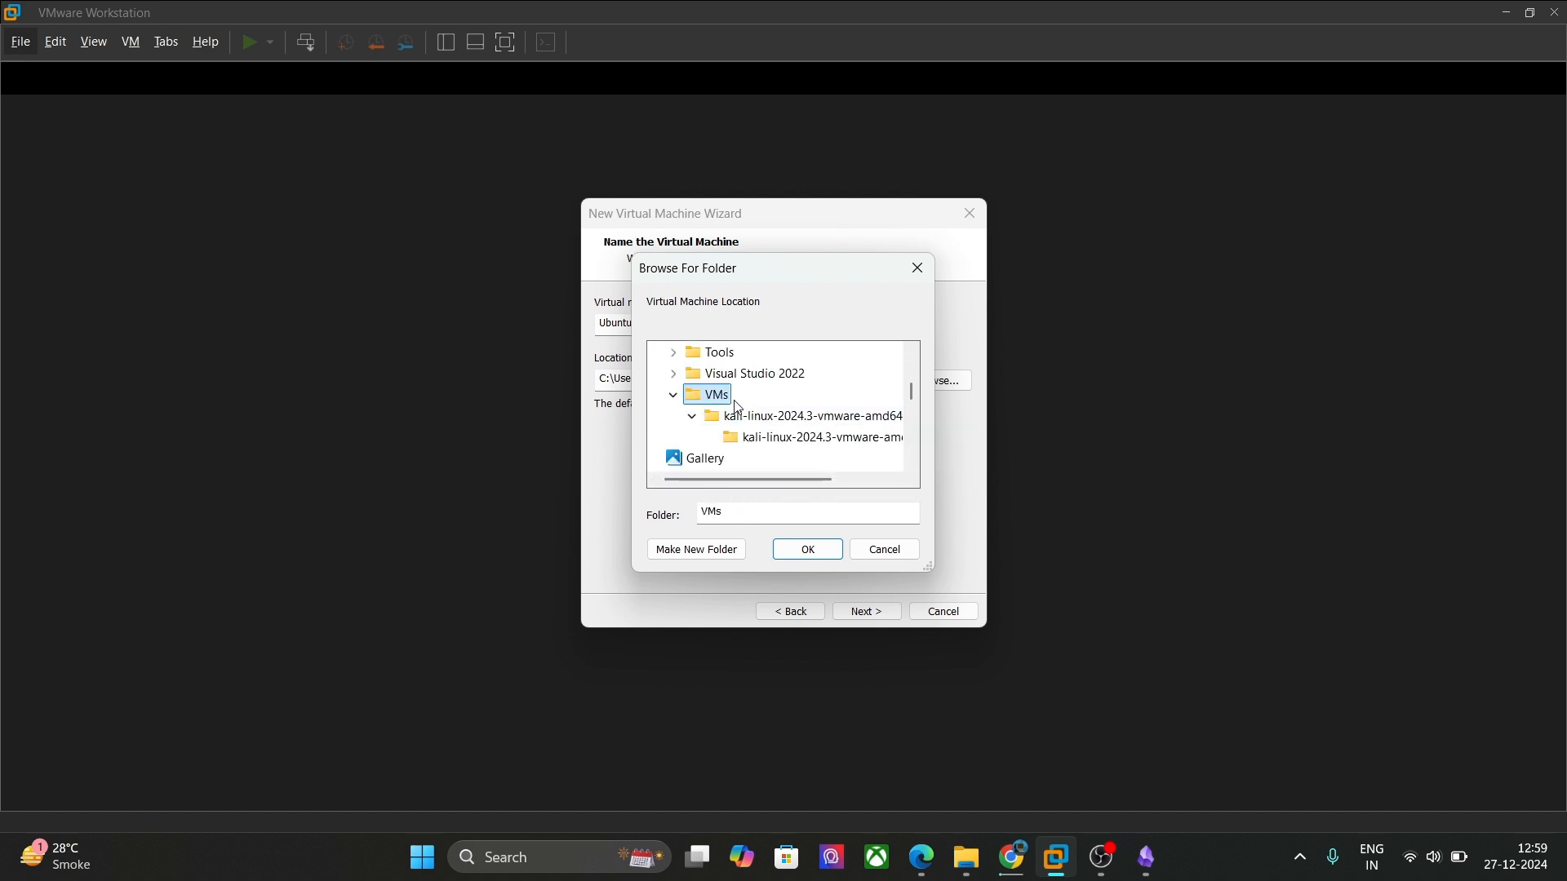
{"action": "left_click", "coordinate": [696, 549]}
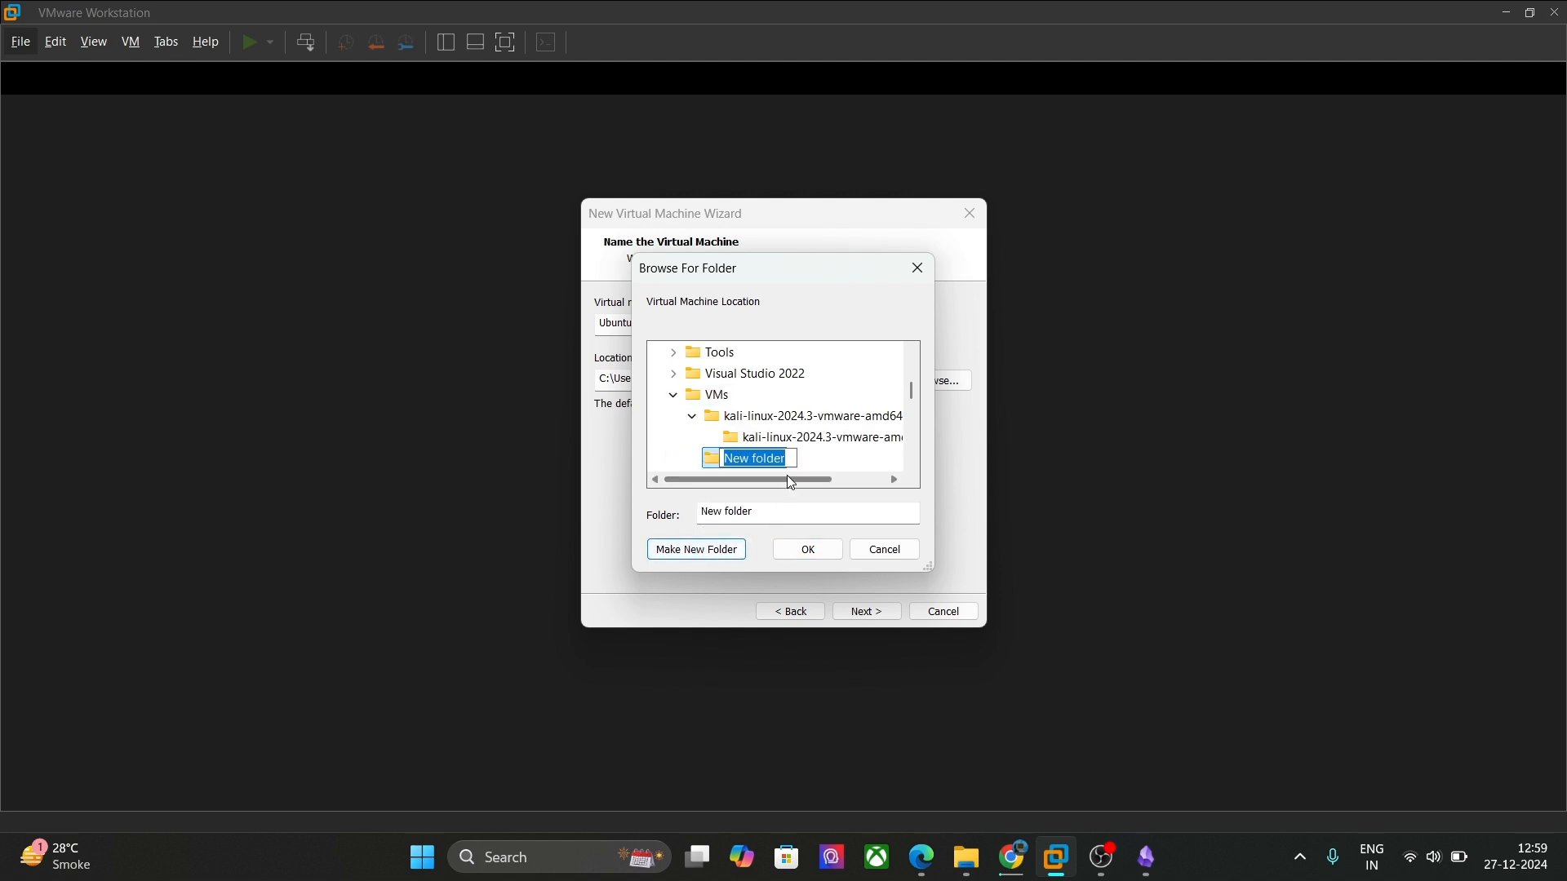
{"action": "type", "text": "Ubuntu"}
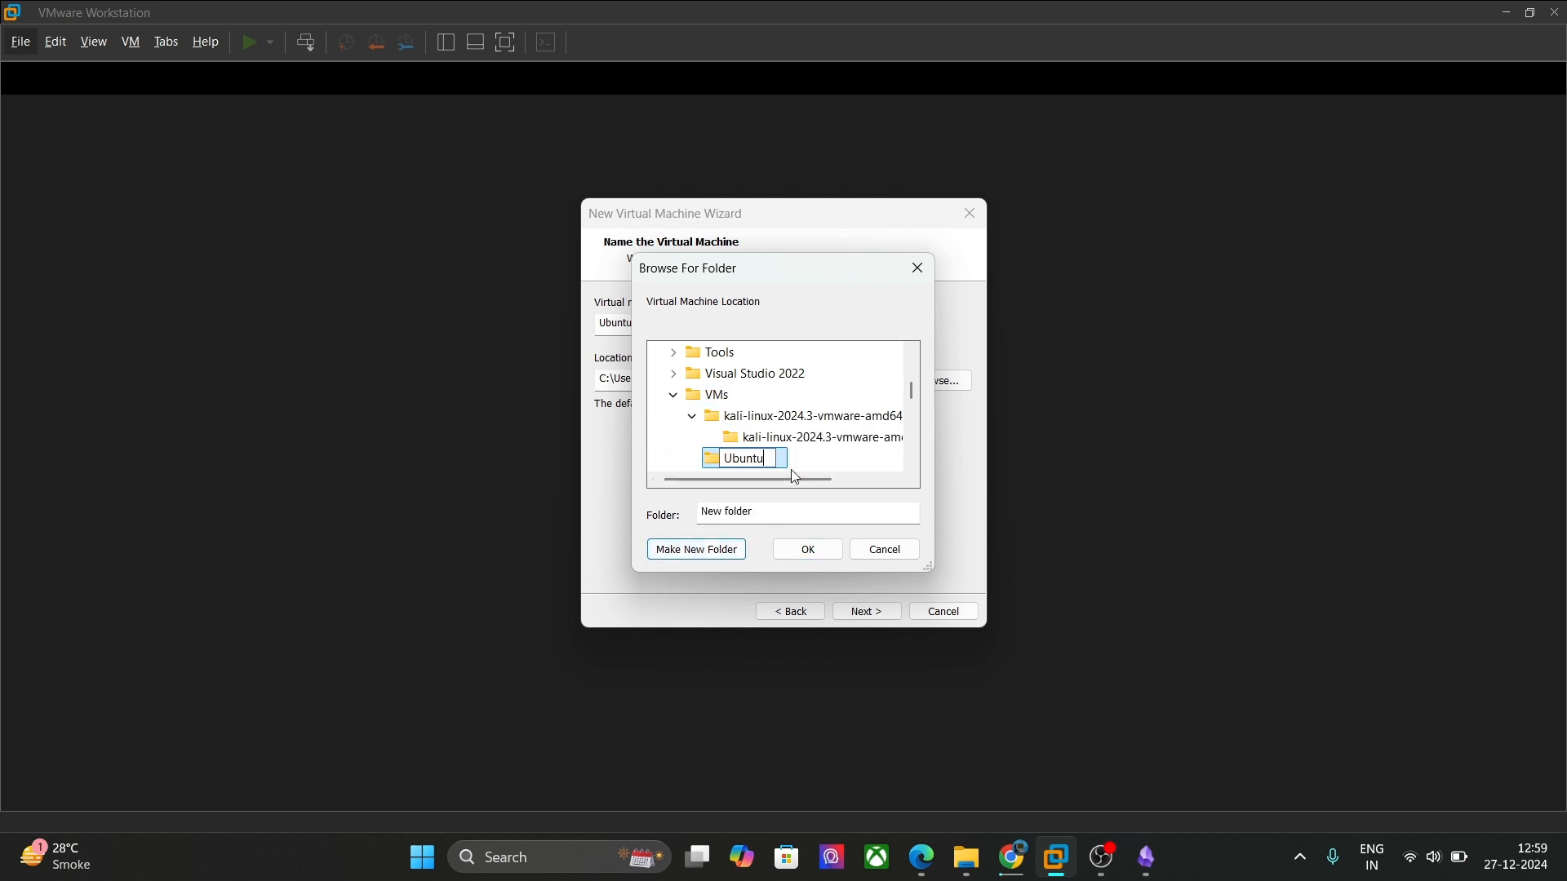
{"action": "key", "text": "Return"}
{"action": "left_click", "coordinate": [746, 440]}
{"action": "left_click", "coordinate": [740, 458]}
{"action": "left_click", "coordinate": [792, 550]}
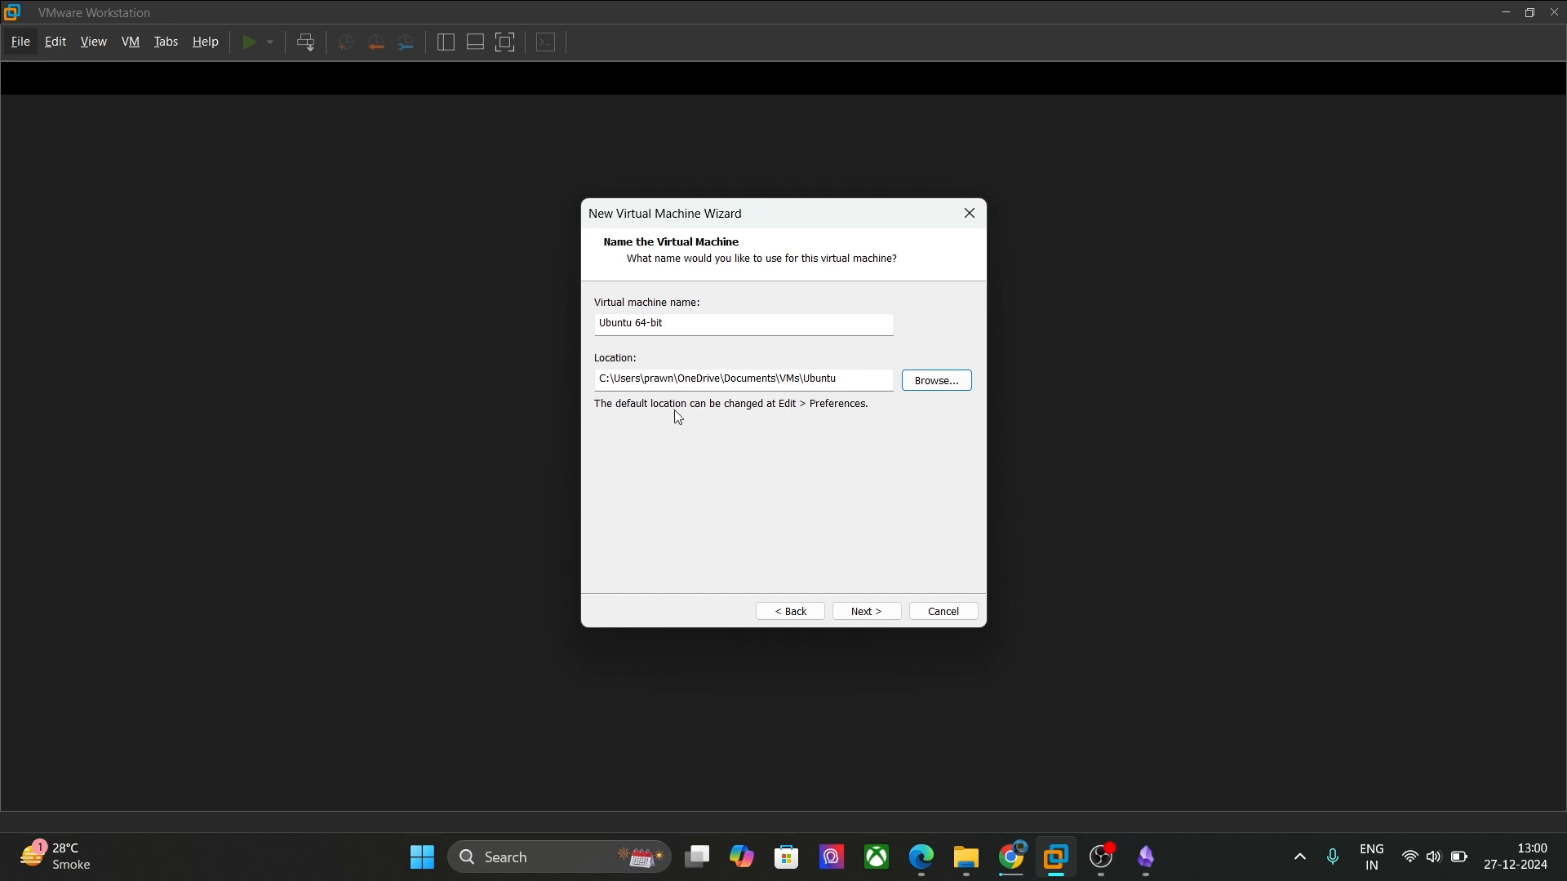
{"action": "left_click", "coordinate": [867, 612]}
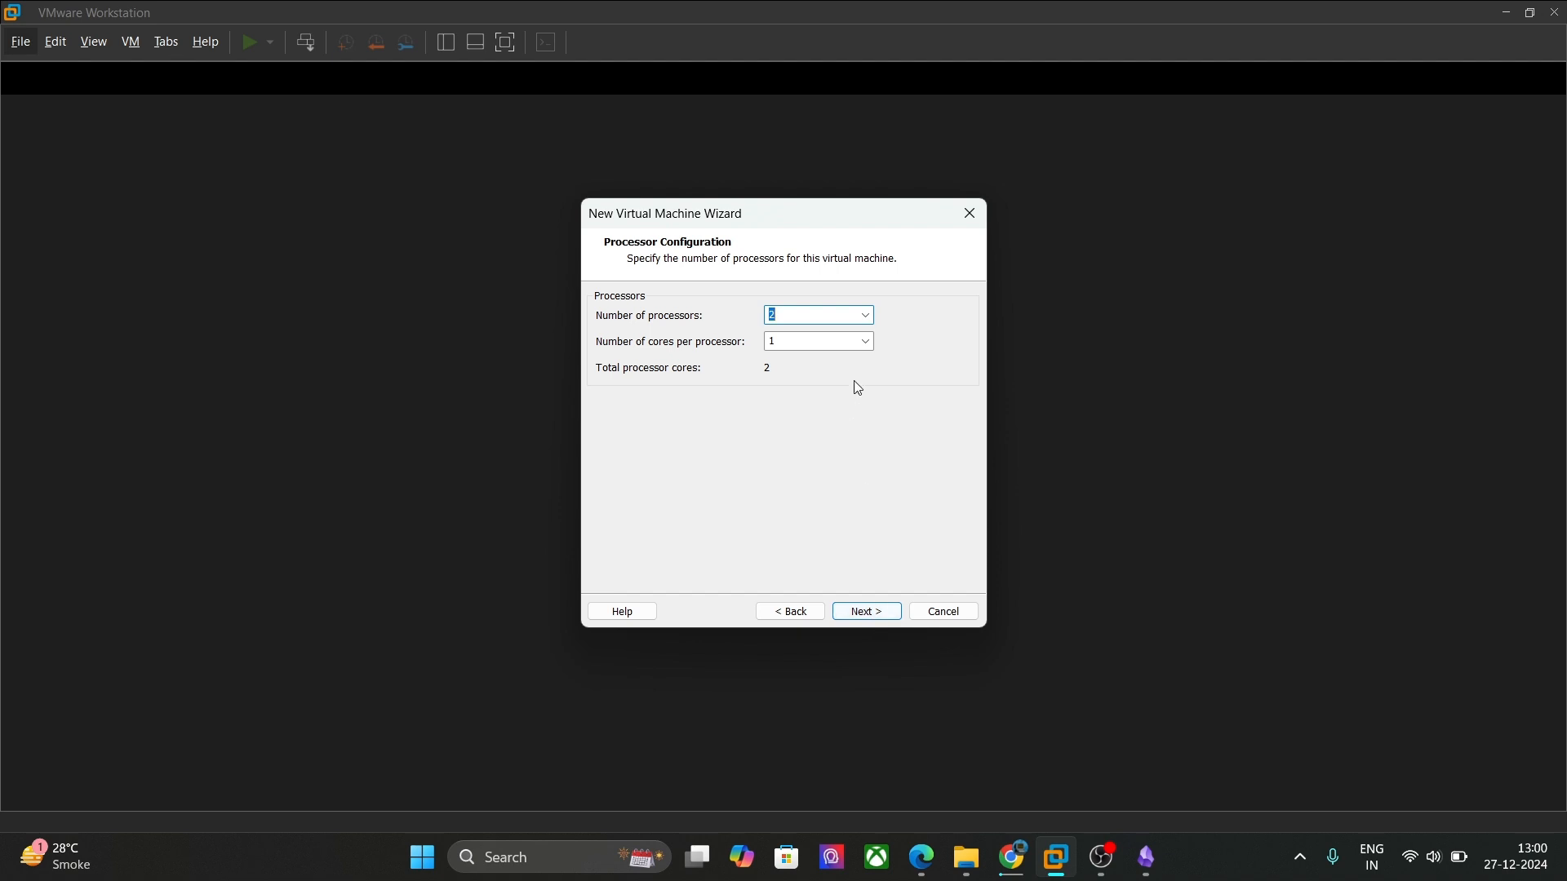
Step: Set 2 cores per processor for a total of 4 processor cores
{"action": "left_click", "coordinate": [865, 343]}
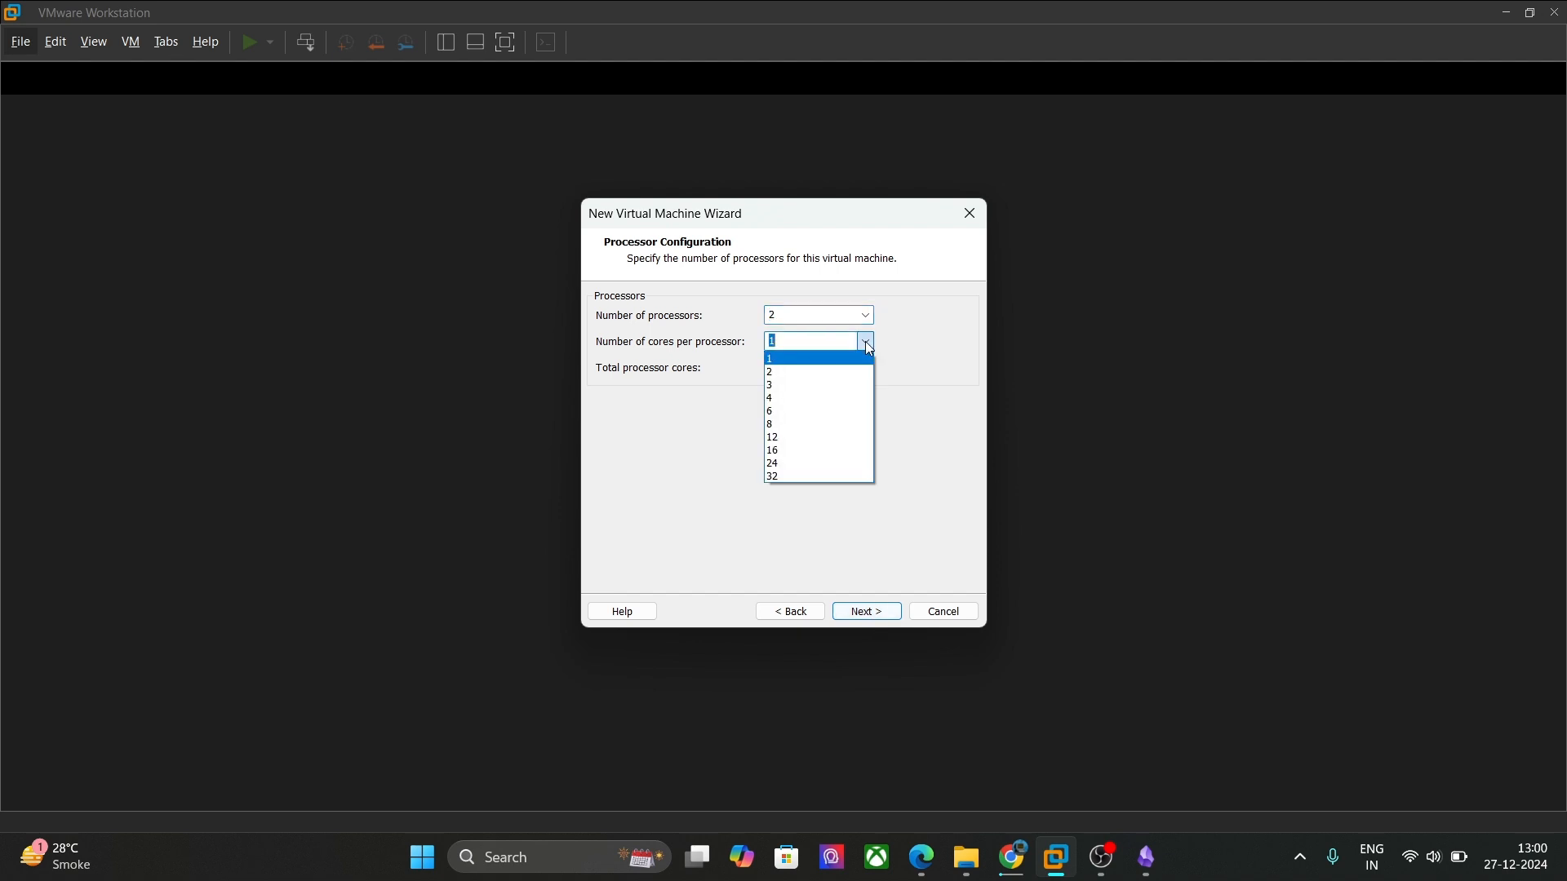
{"action": "left_click", "coordinate": [852, 375]}
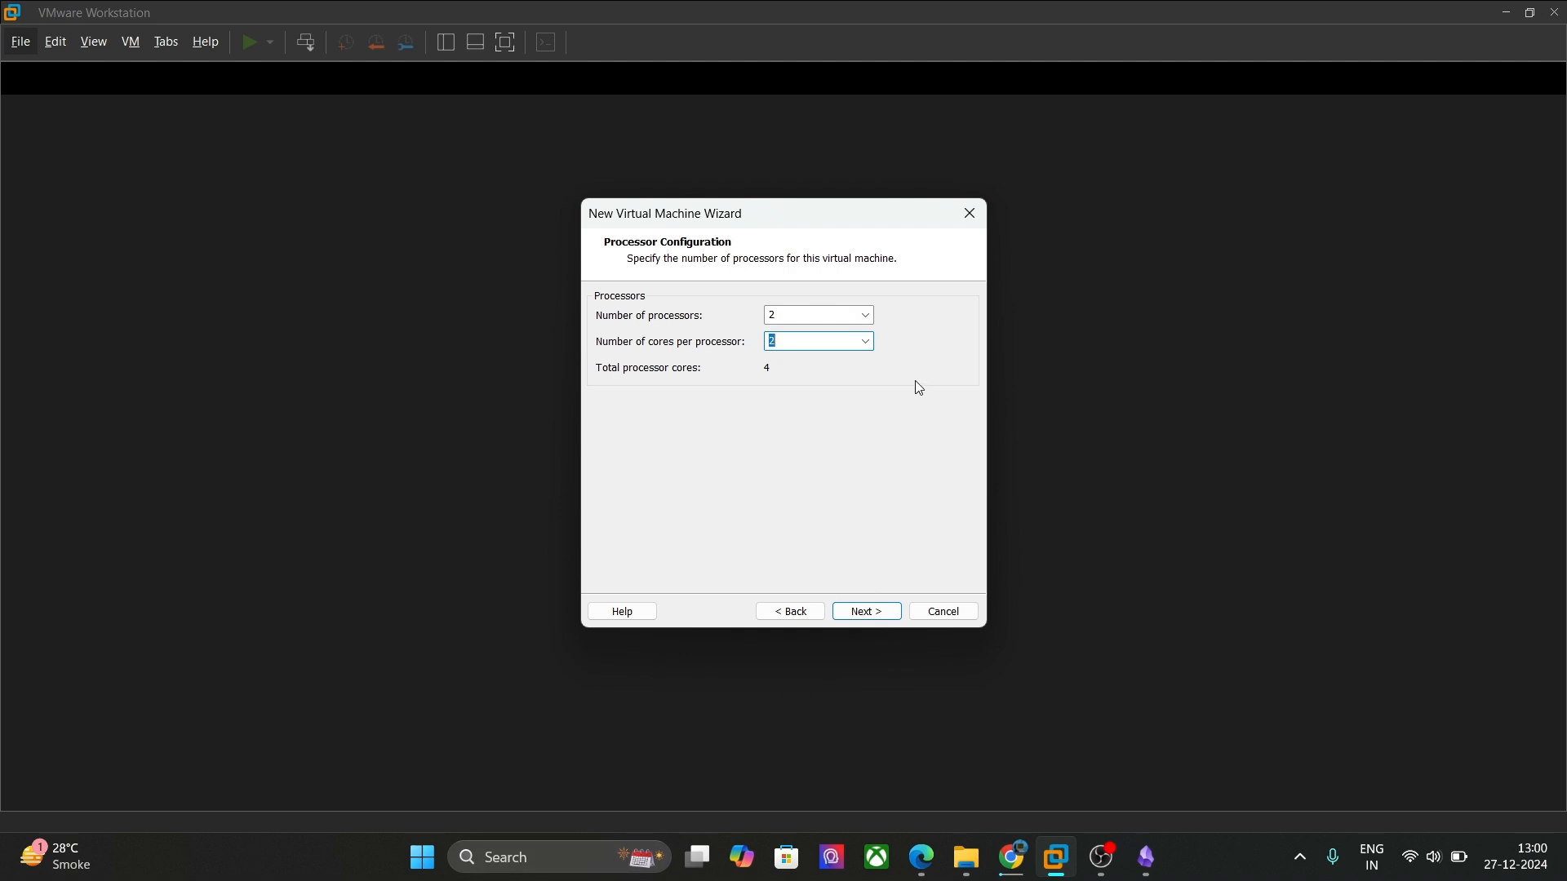
{"action": "left_click", "coordinate": [863, 348]}
{"action": "left_click", "coordinate": [864, 348]}
{"action": "left_click", "coordinate": [870, 611]}
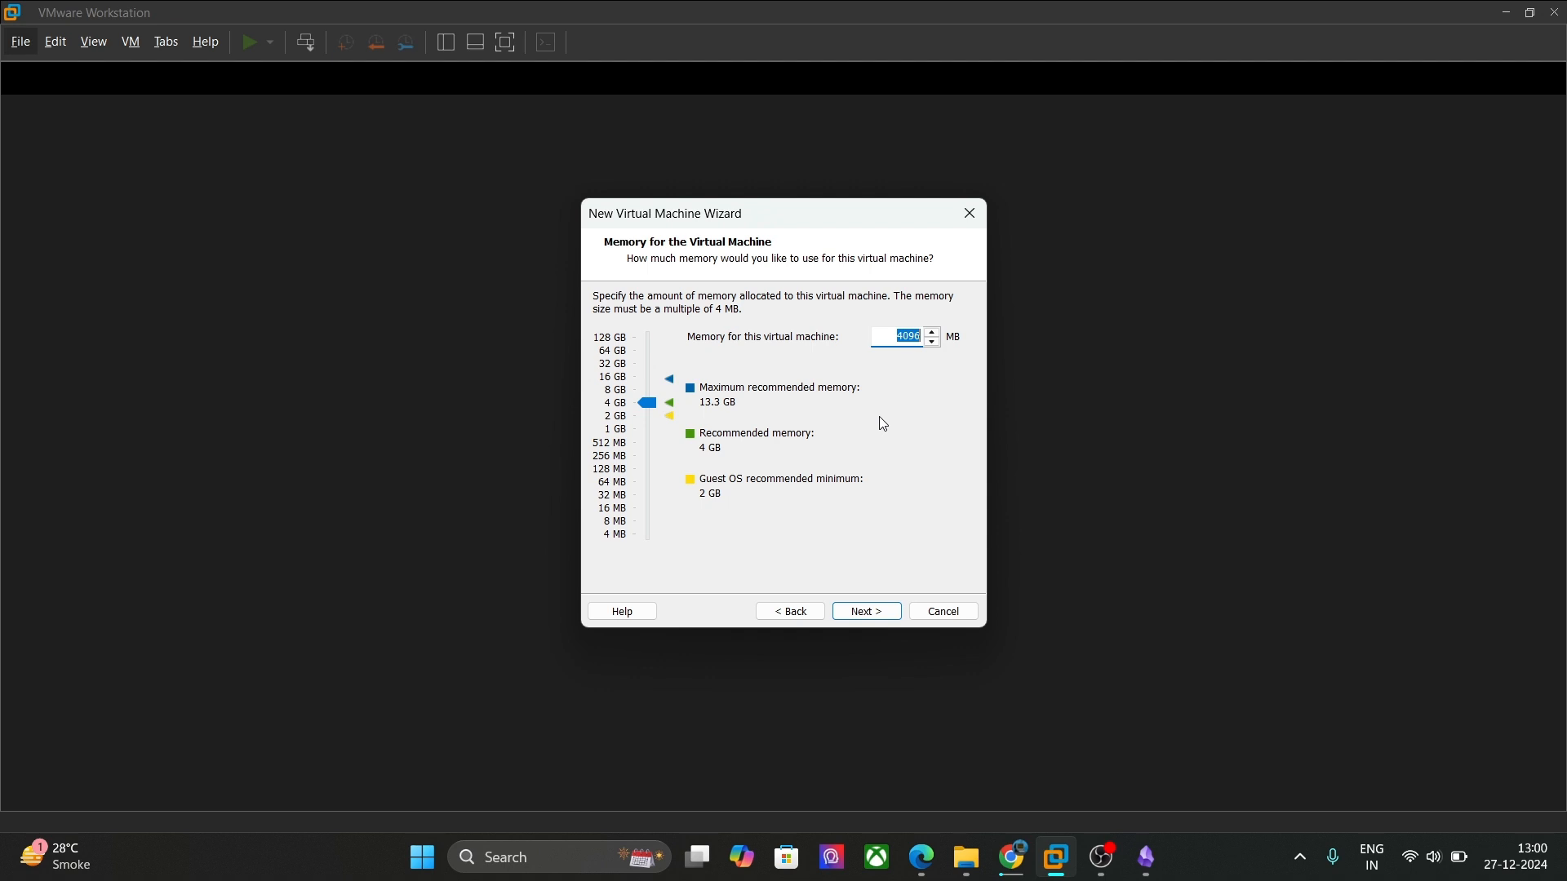
Step: Set memory to 8192 MB and accept NAT, LSI Logic, SCSI and a new virtual disk
{"action": "left_click", "coordinate": [624, 391]}
{"action": "left_click", "coordinate": [861, 609]}
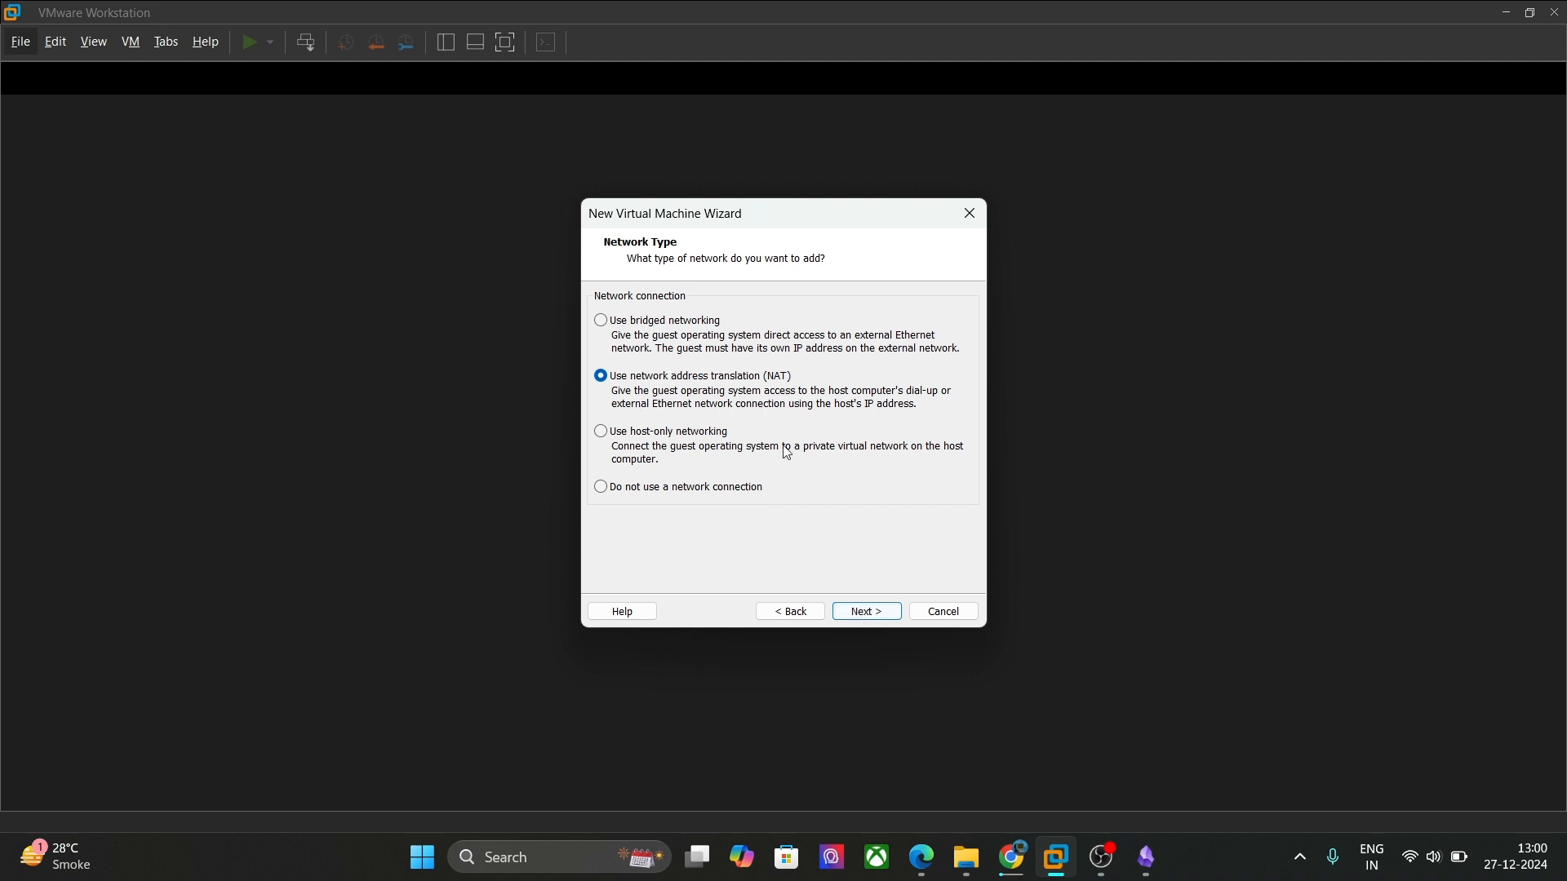
{"action": "left_click", "coordinate": [868, 617]}
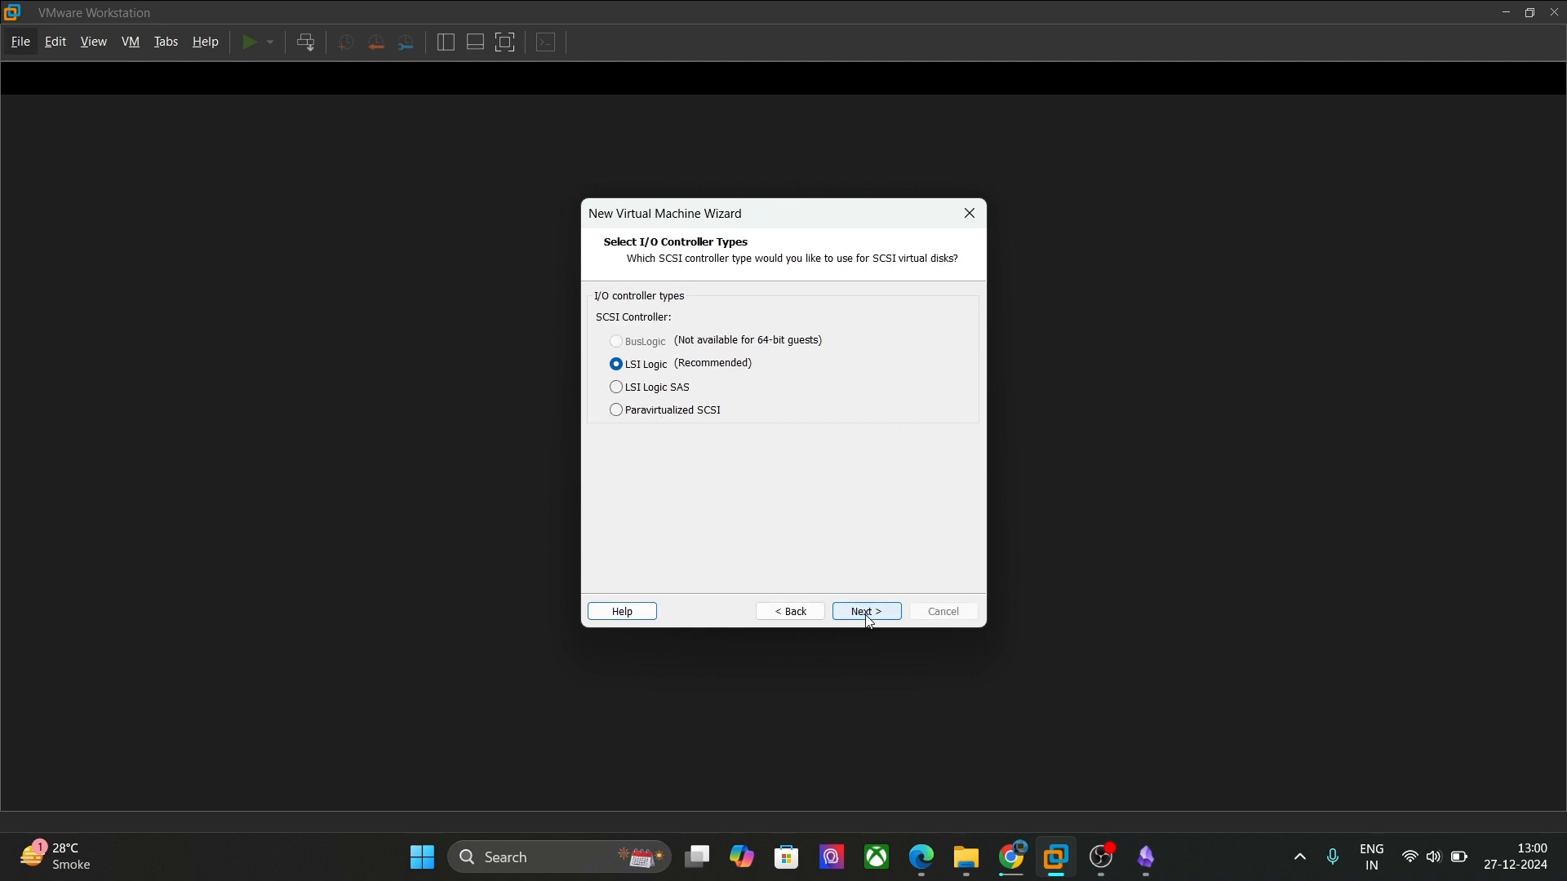
{"action": "left_click", "coordinate": [868, 619]}
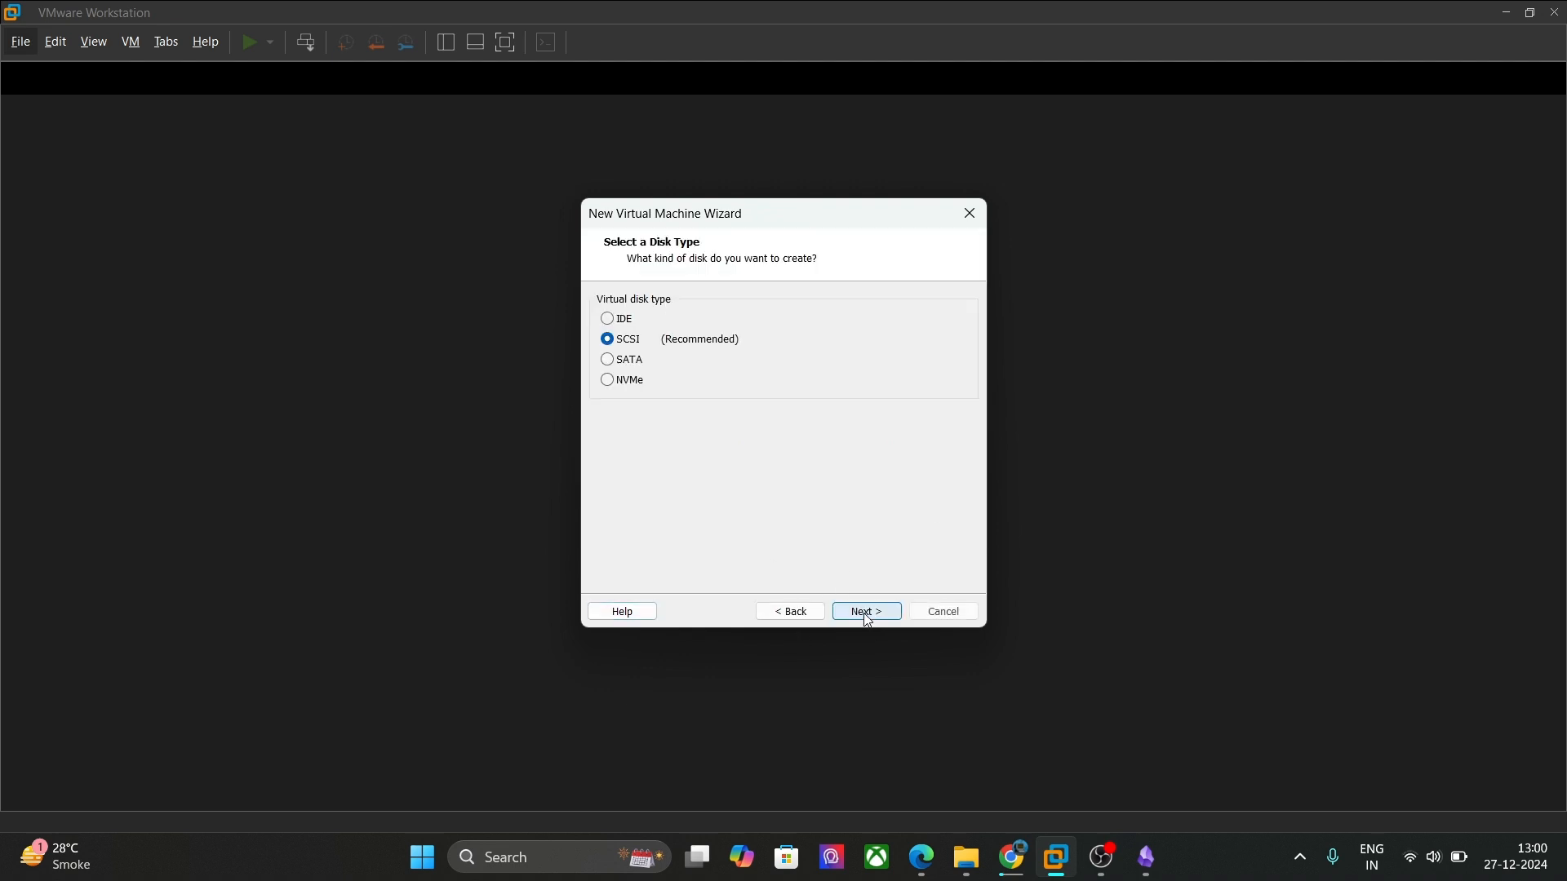
{"action": "left_click", "coordinate": [868, 618]}
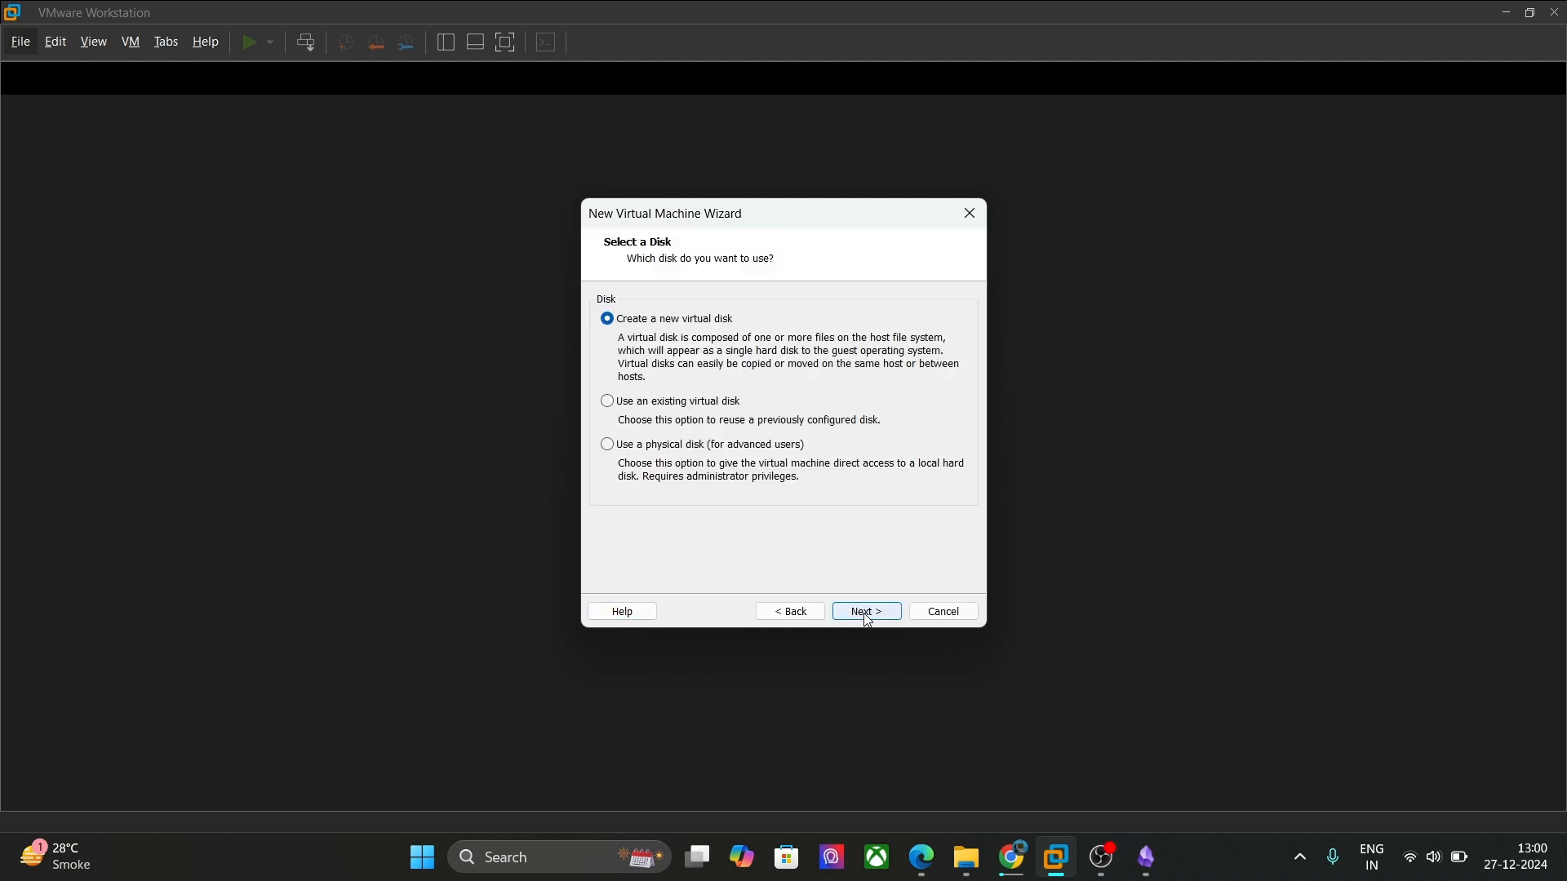
{"action": "left_click", "coordinate": [867, 613]}
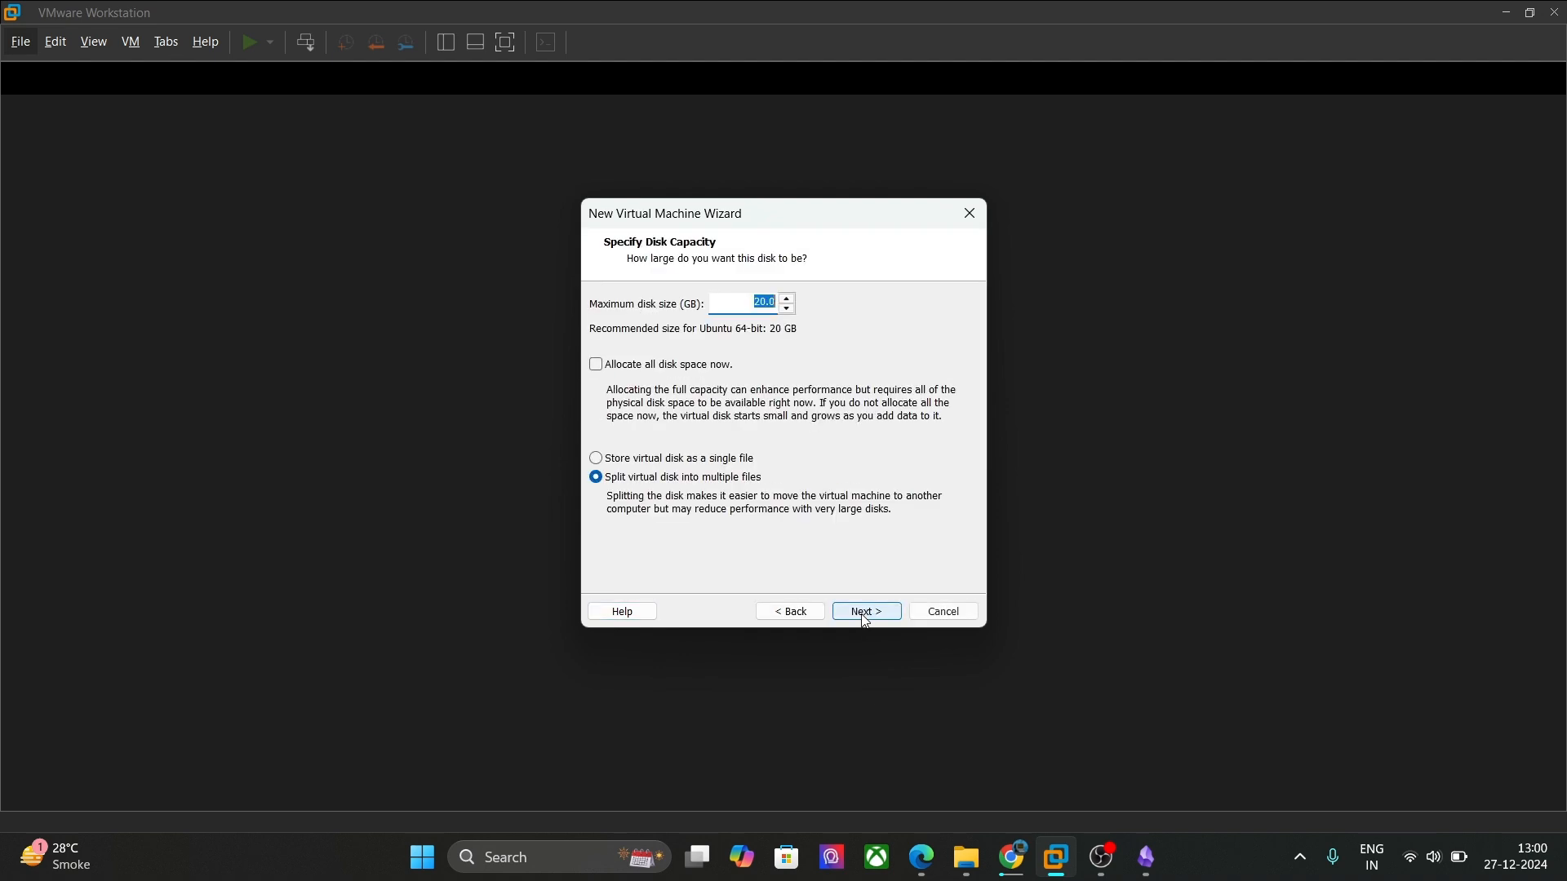
Step: Keep the maximum disk size at 20.0 GB, split into multiple files
{"action": "left_click_drag", "start_coordinate": [751, 300], "coordinate": [781, 302]}
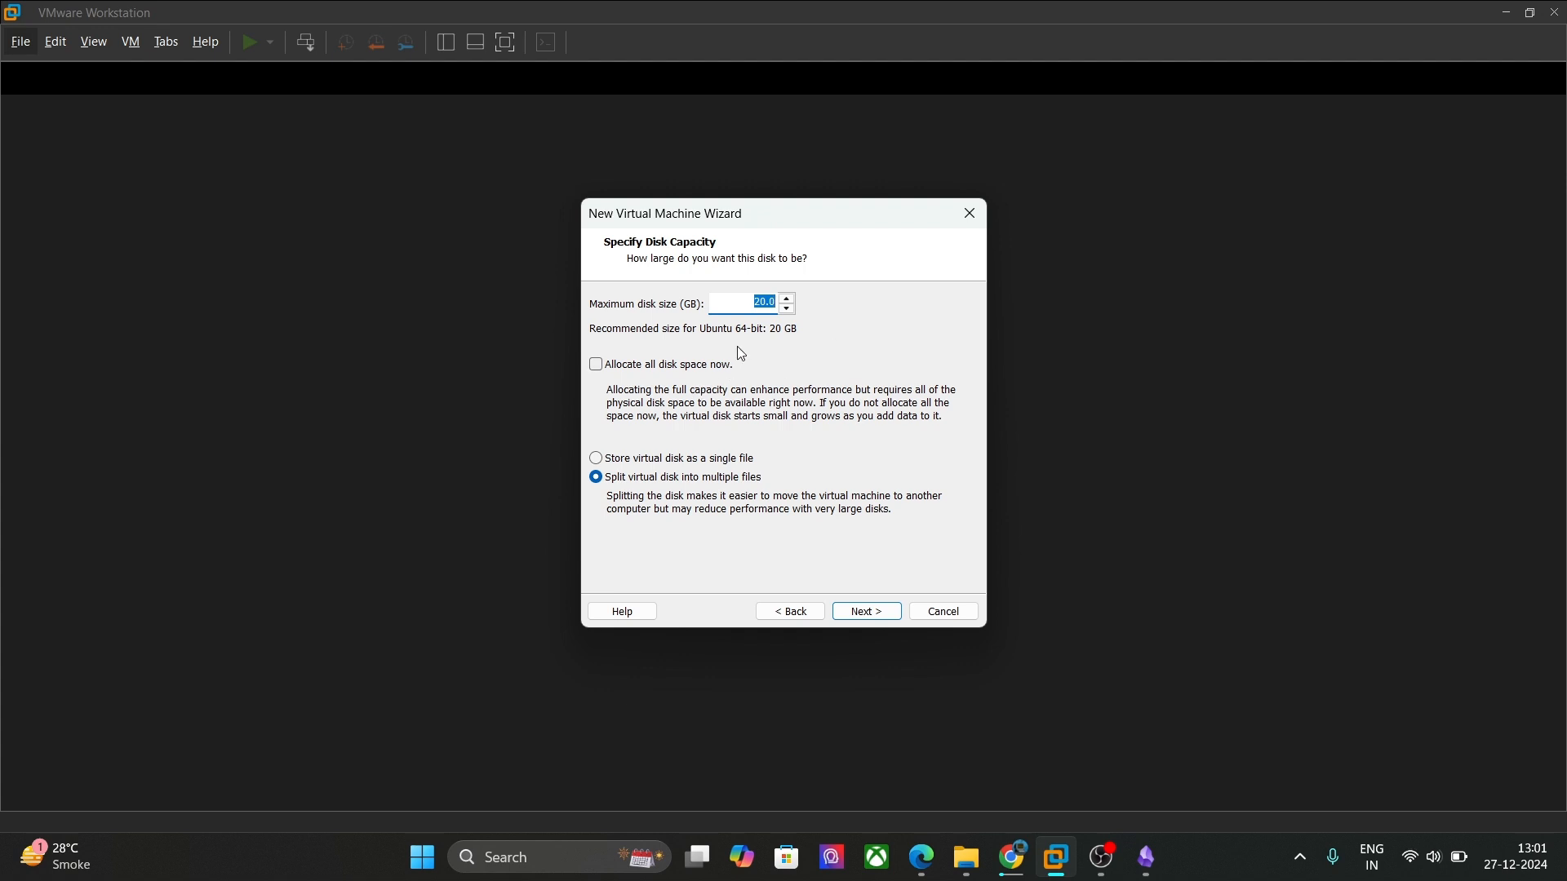
{"action": "left_click", "coordinate": [758, 300]}
{"action": "left_click", "coordinate": [878, 618]}
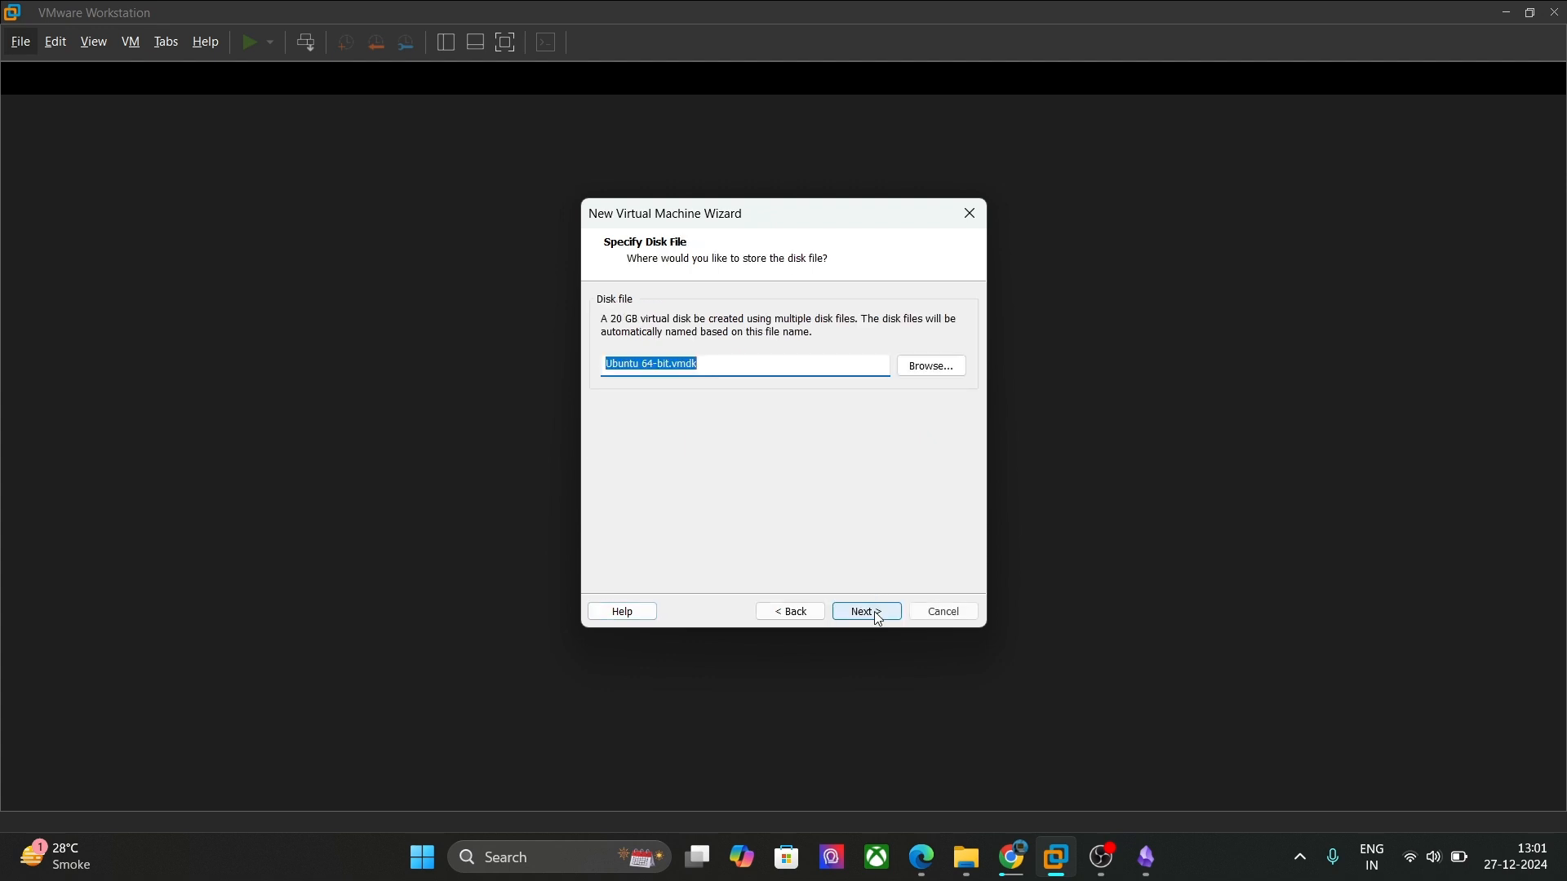
Step: Accept the Ubuntu 64-bit.vmdk disk file, review the hardware, and finish creating the VM
{"action": "left_click", "coordinate": [876, 618]}
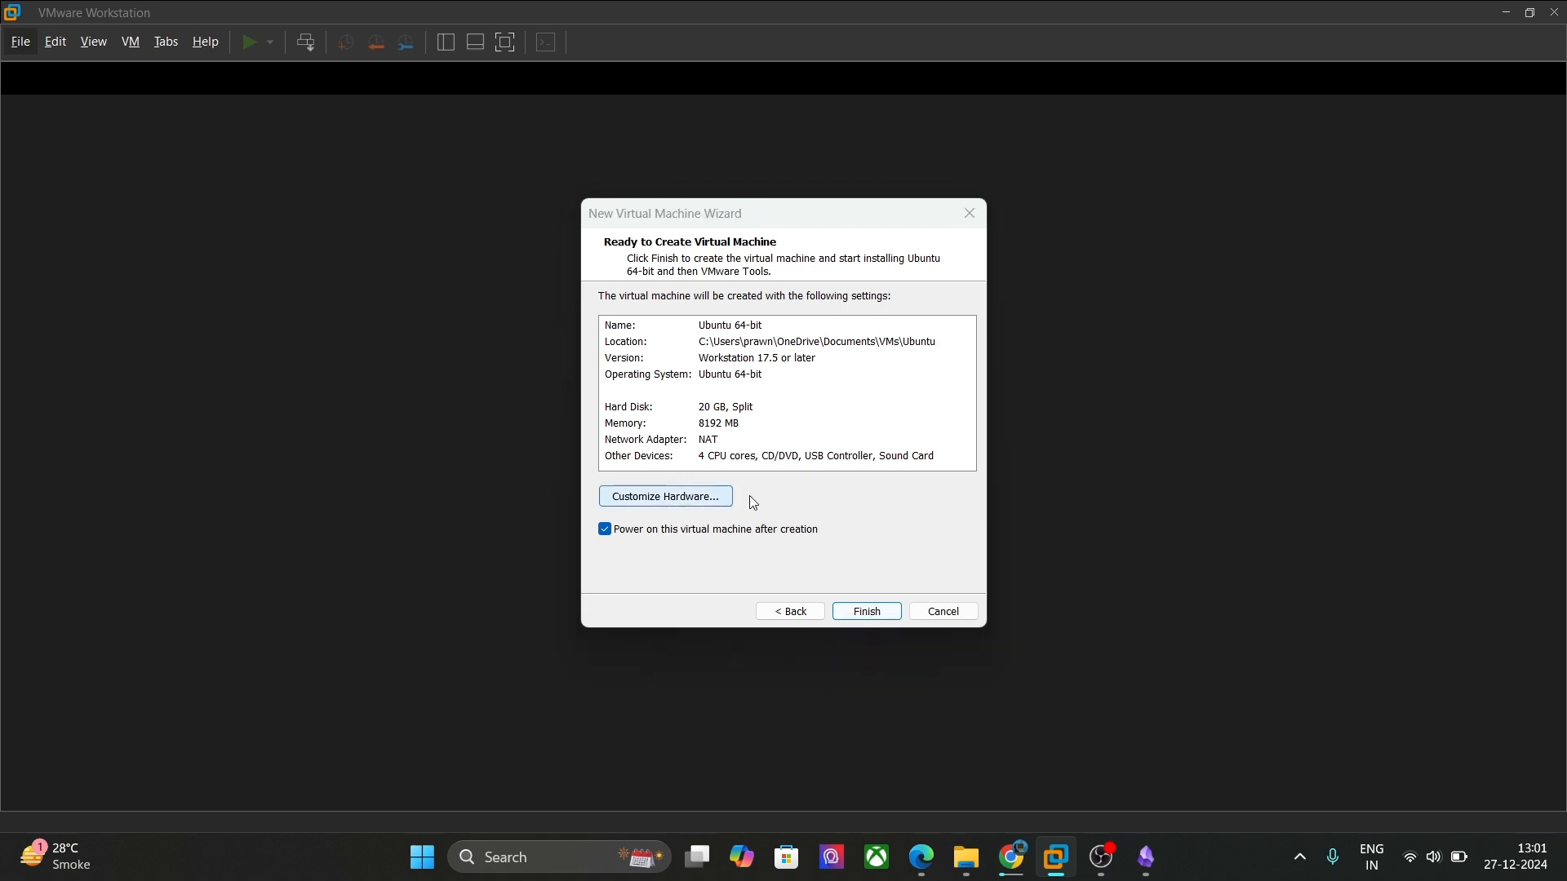
{"action": "left_click", "coordinate": [718, 497]}
{"action": "left_click", "coordinate": [583, 154]}
{"action": "left_click", "coordinate": [589, 168]}
{"action": "left_click", "coordinate": [592, 186]}
{"action": "left_click", "coordinate": [599, 203]}
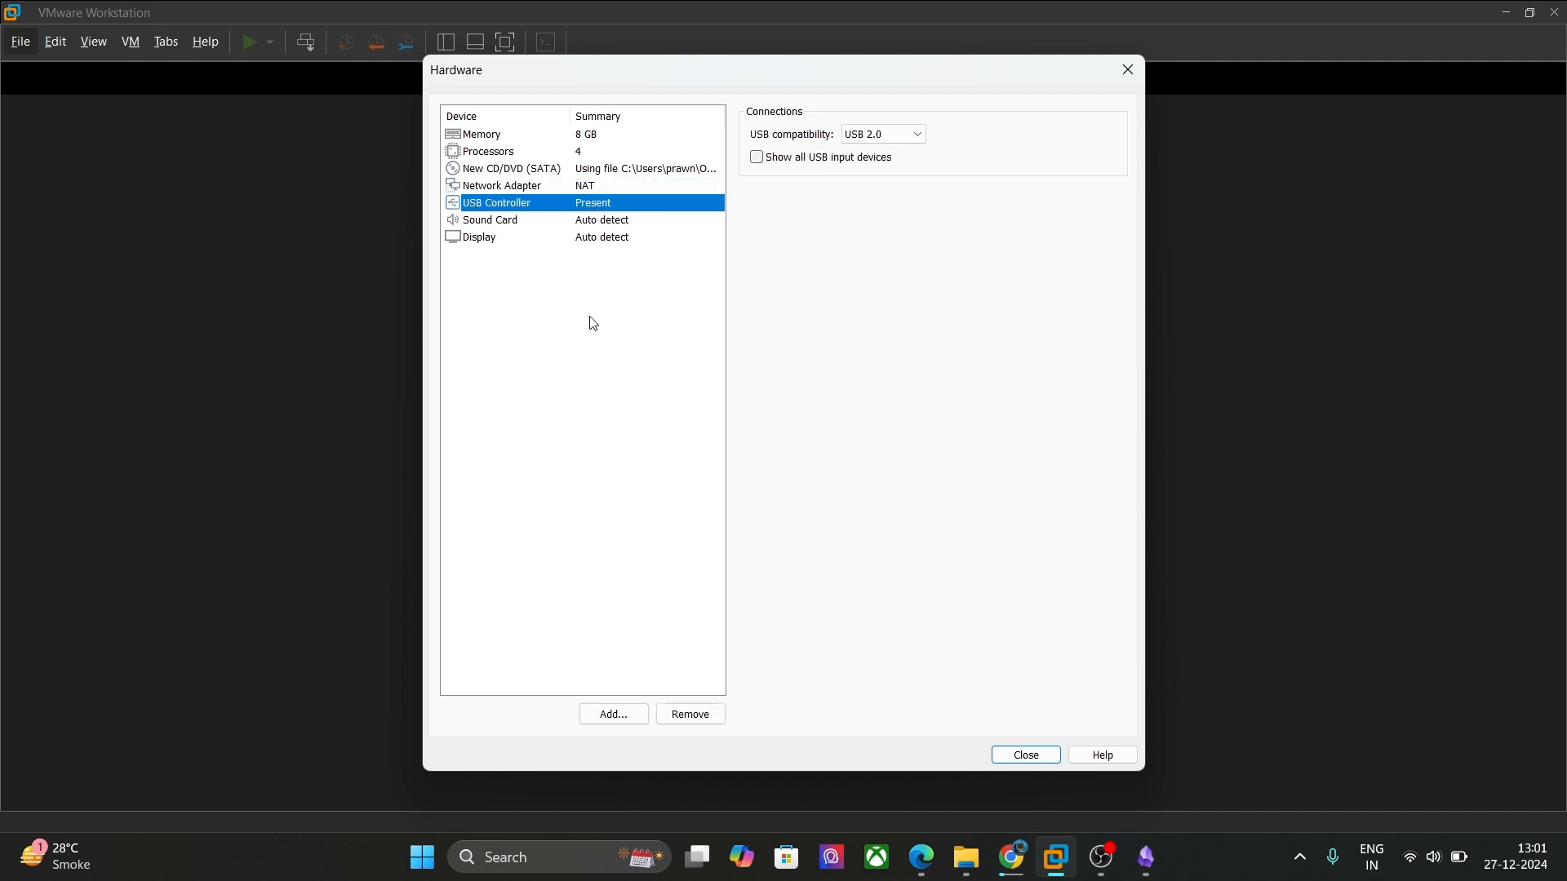
{"action": "left_click", "coordinate": [1033, 757]}
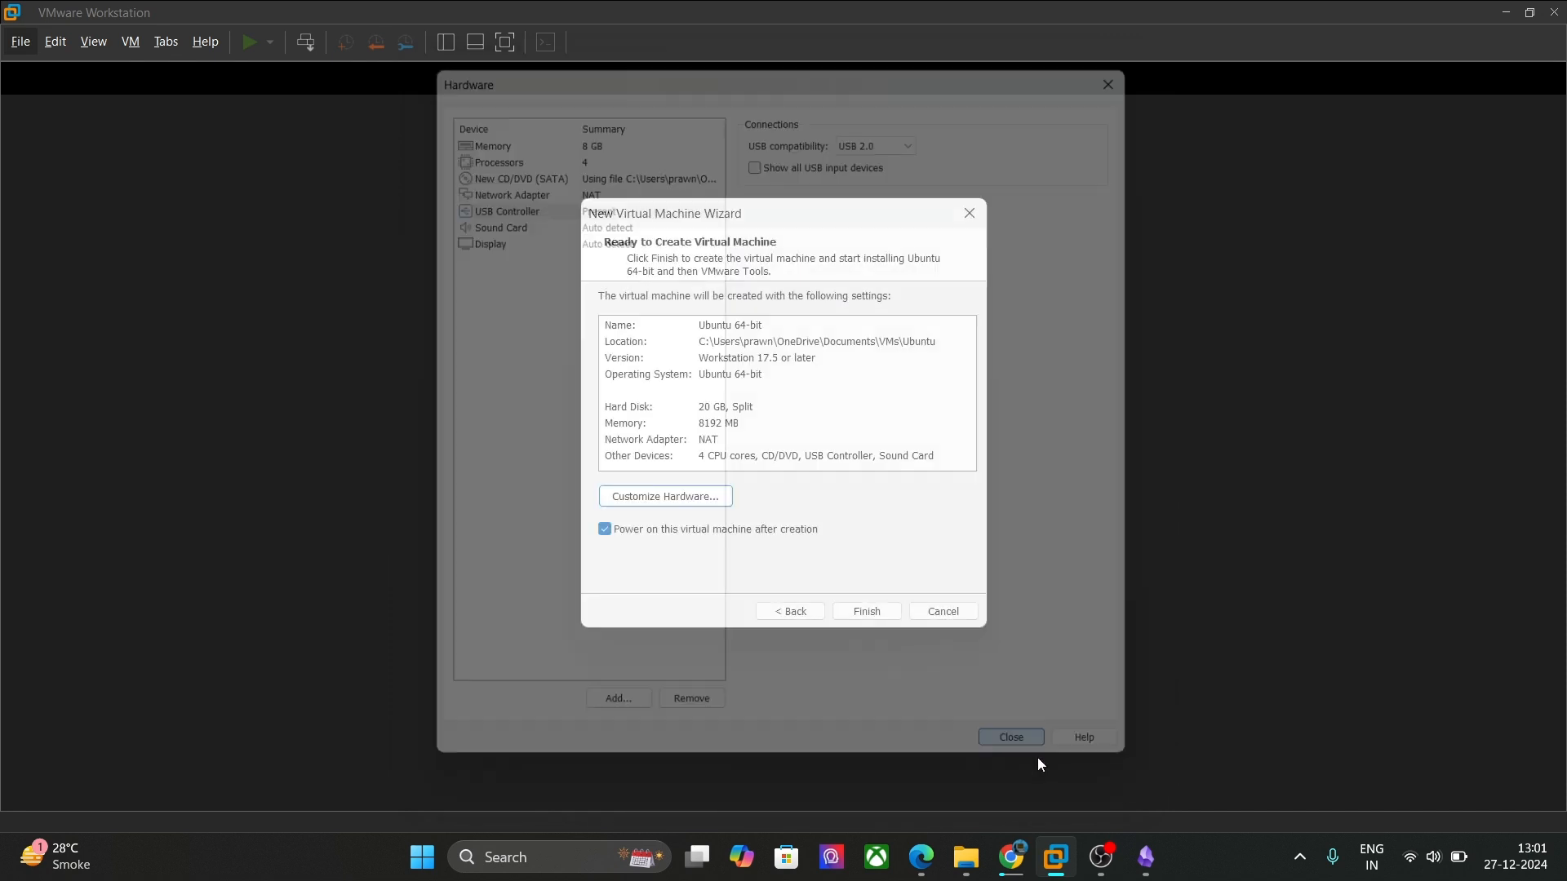
{"action": "left_click", "coordinate": [881, 613]}
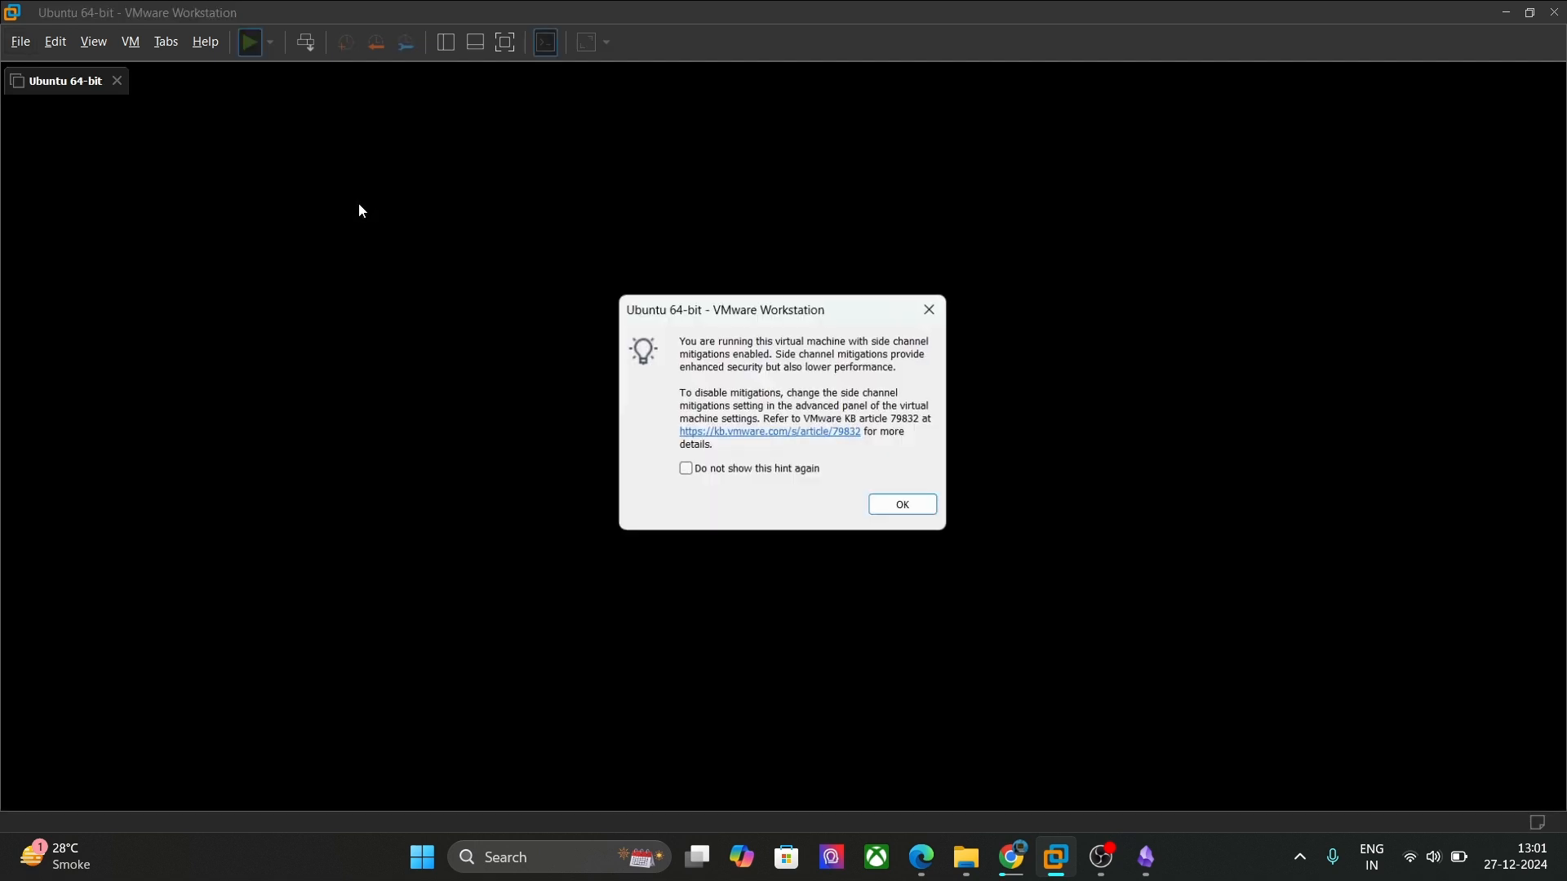
{"action": "left_click", "coordinate": [932, 509]}
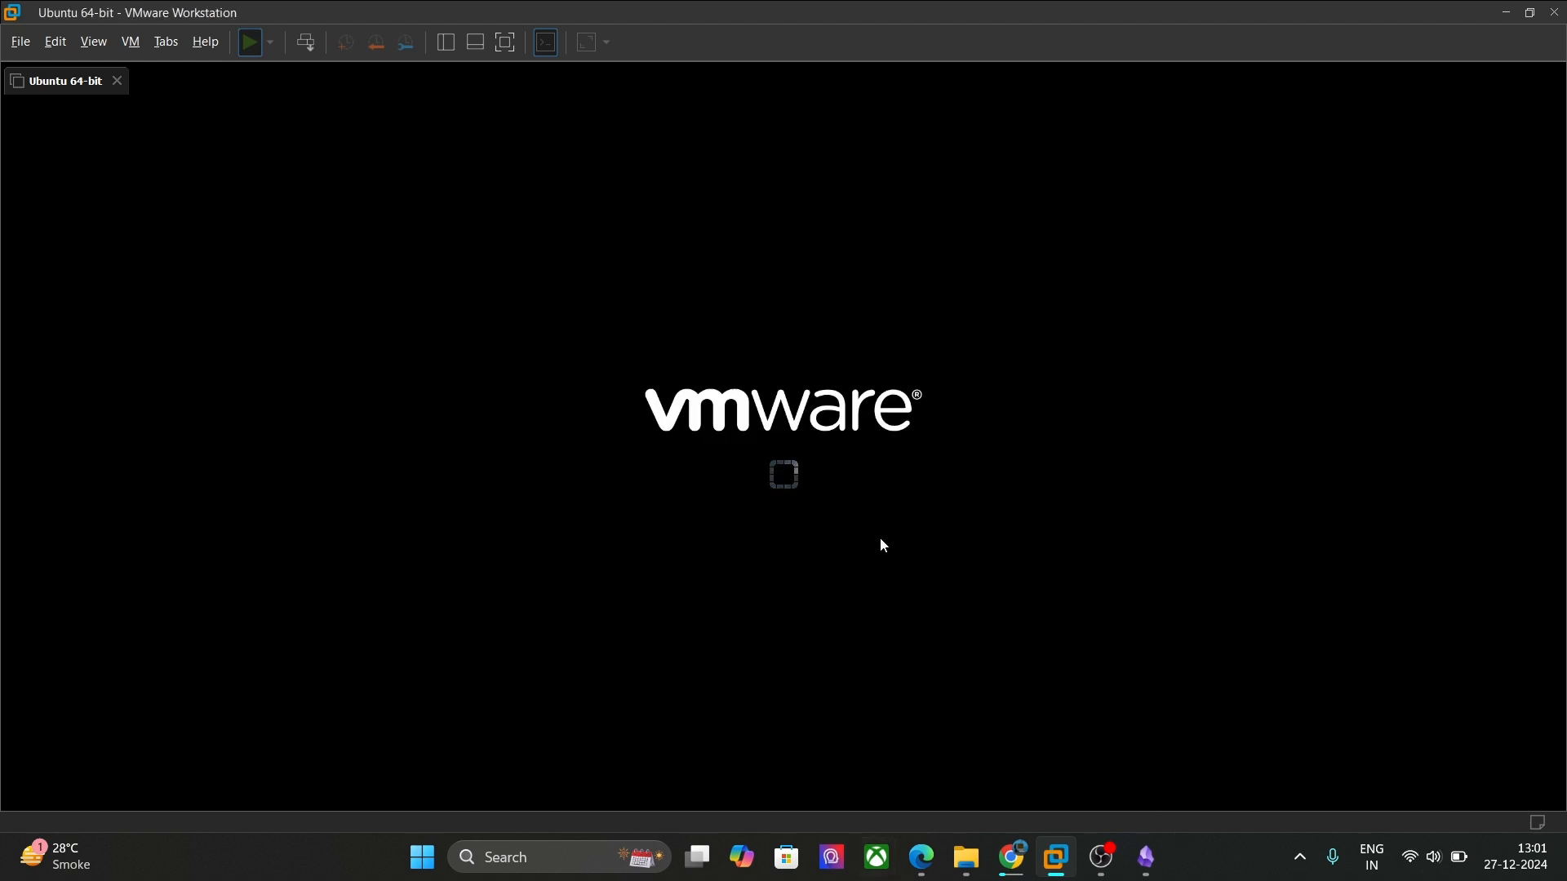
Step: Cancel the duplicate Ubuntu ISO download in Chrome, then return to the running VM
{"action": "mouse_move", "coordinate": [1011, 857]}
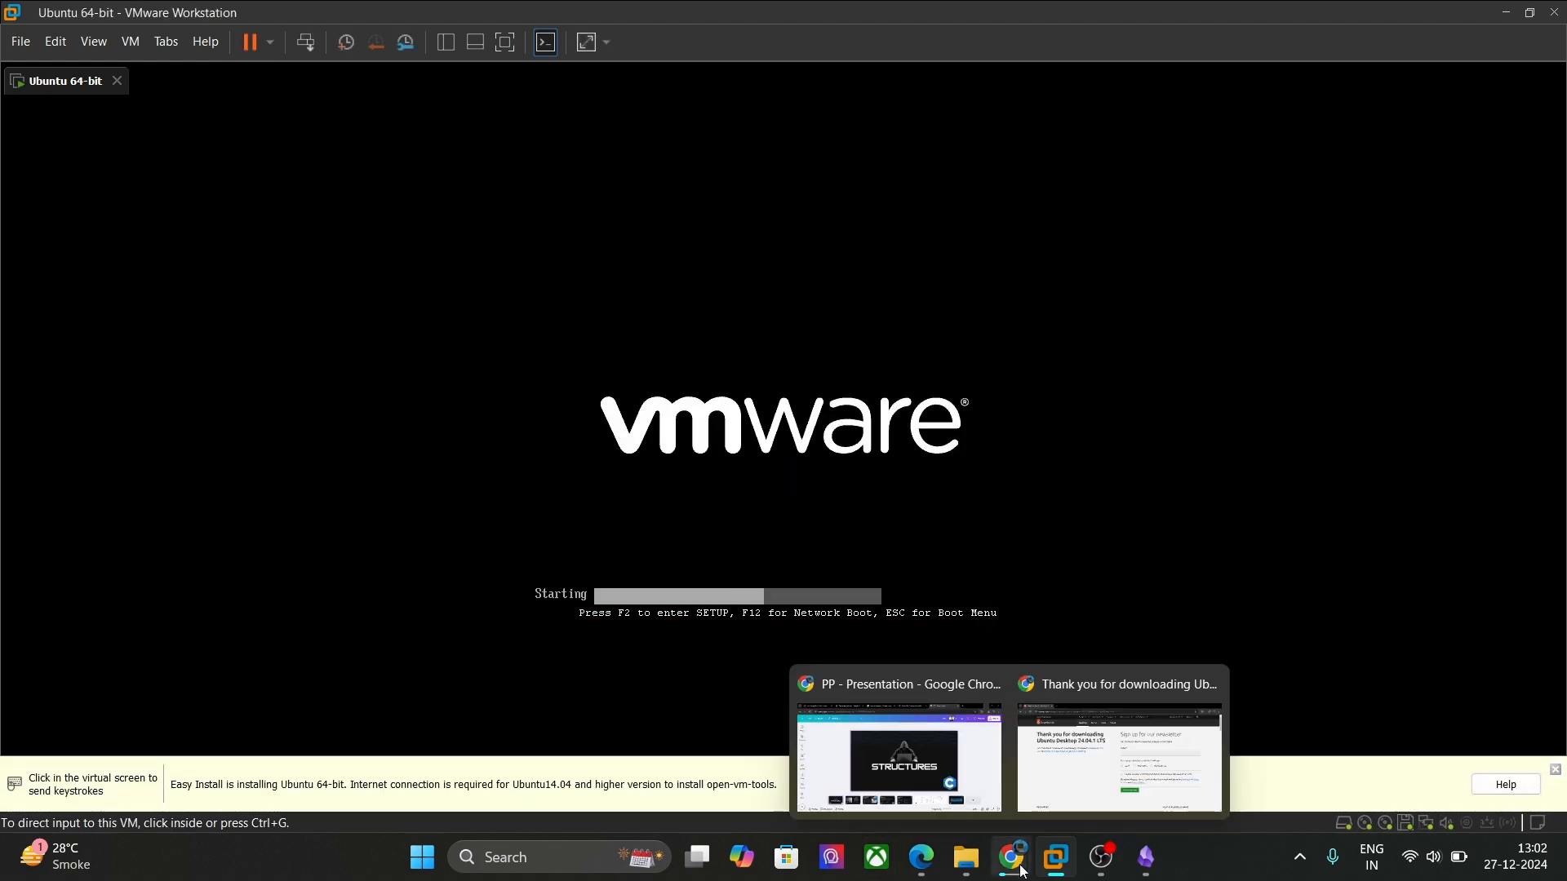
{"action": "left_click", "coordinate": [1058, 806]}
{"action": "left_click", "coordinate": [1470, 65]}
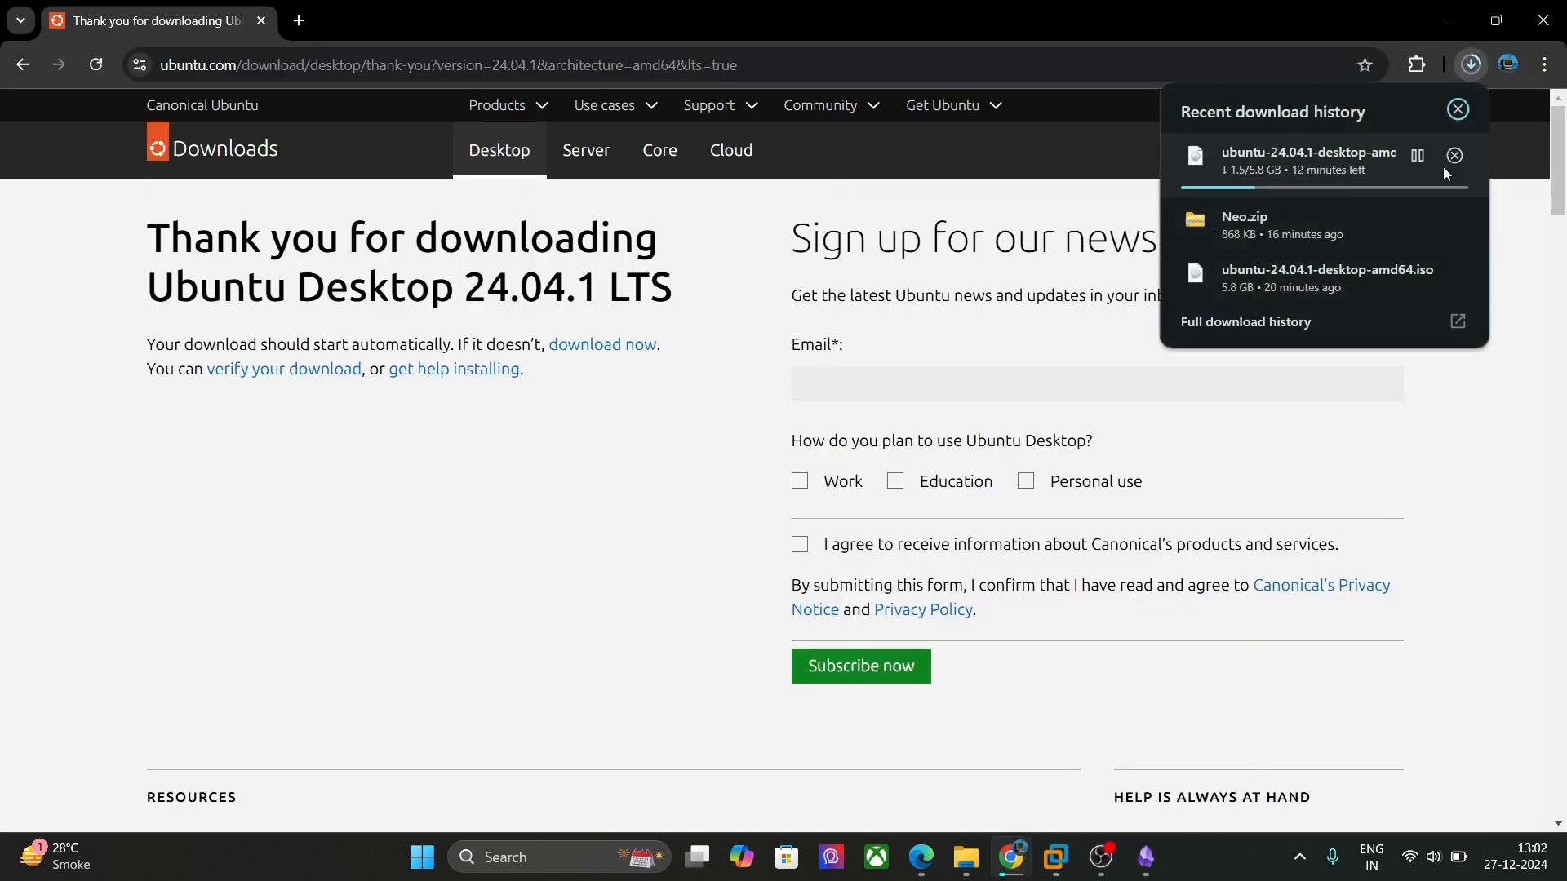
{"action": "left_click", "coordinate": [1457, 157]}
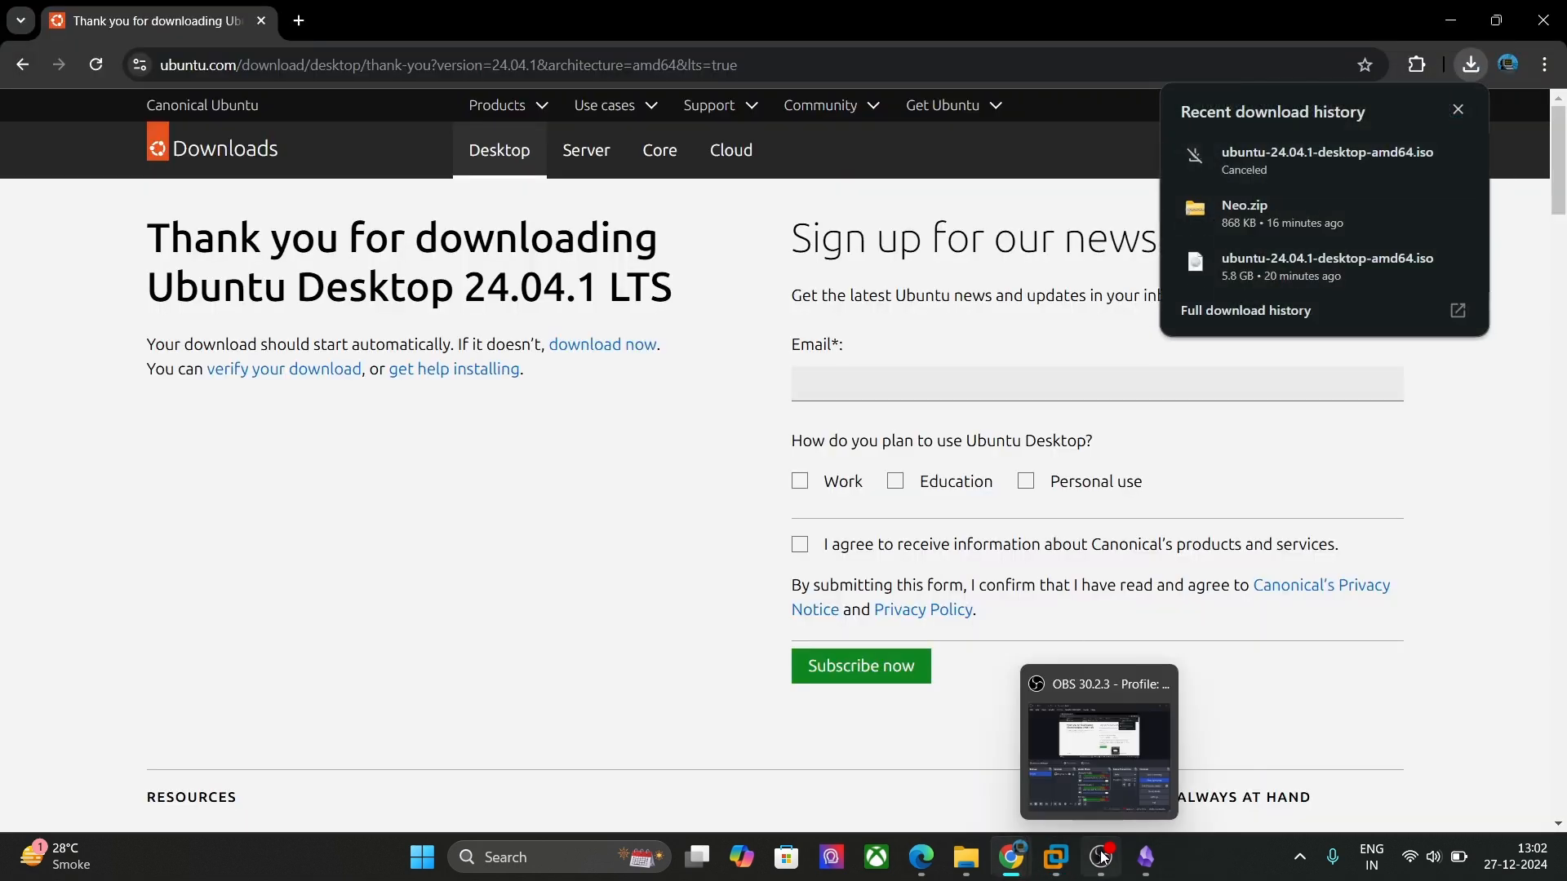
{"action": "left_click", "coordinate": [1055, 856]}
{"action": "left_click", "coordinate": [825, 399]}
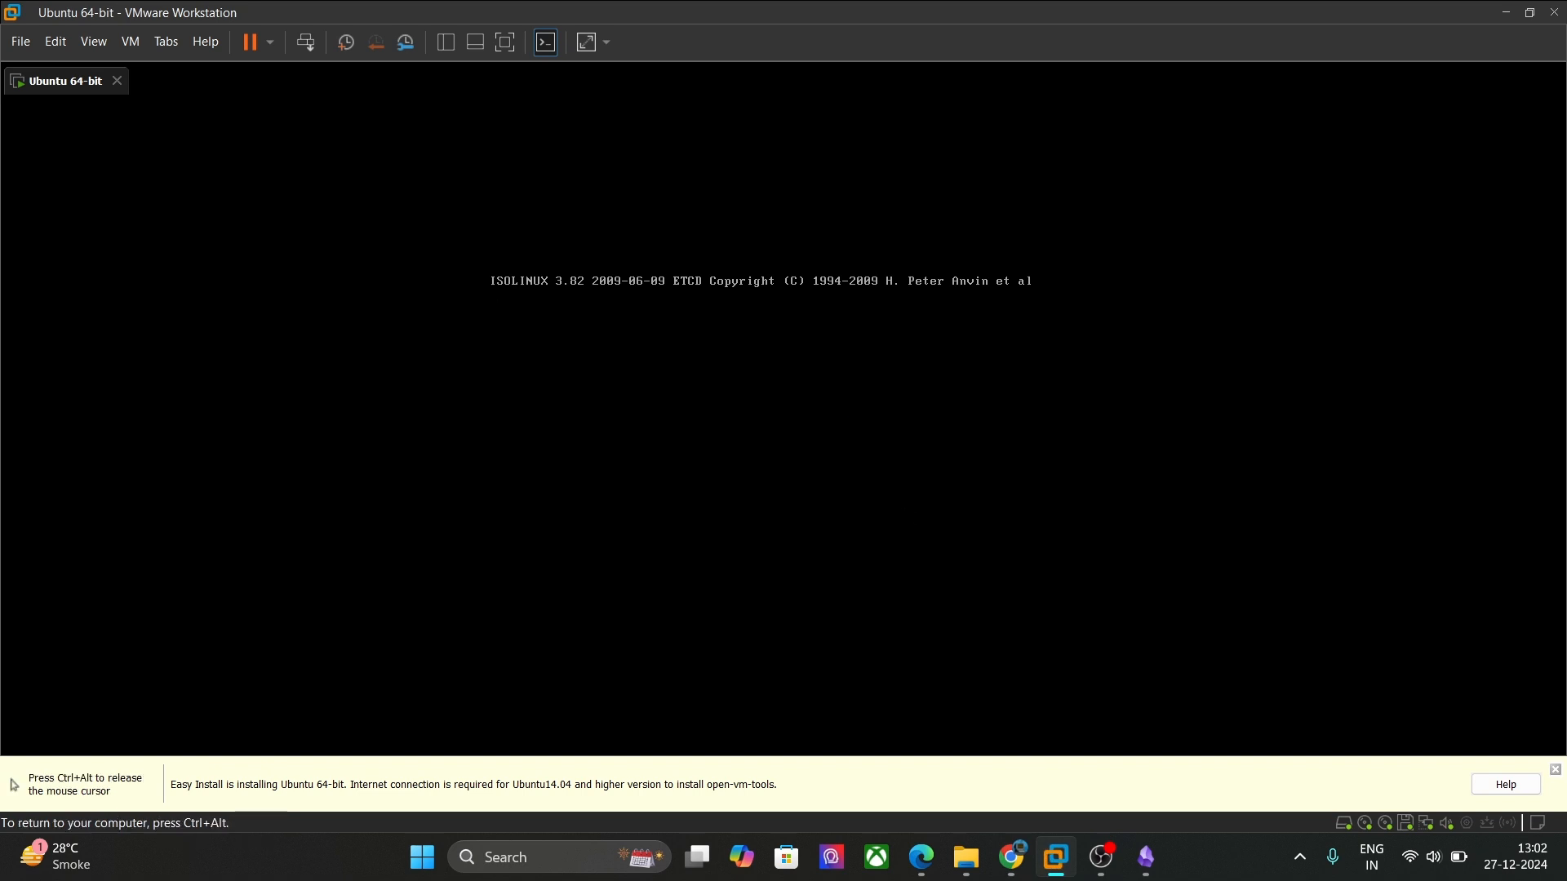
Step: Dismiss the Easy Install hint bar and click into the VM console while the installer boots
{"action": "key", "text": "ctrl+alt"}
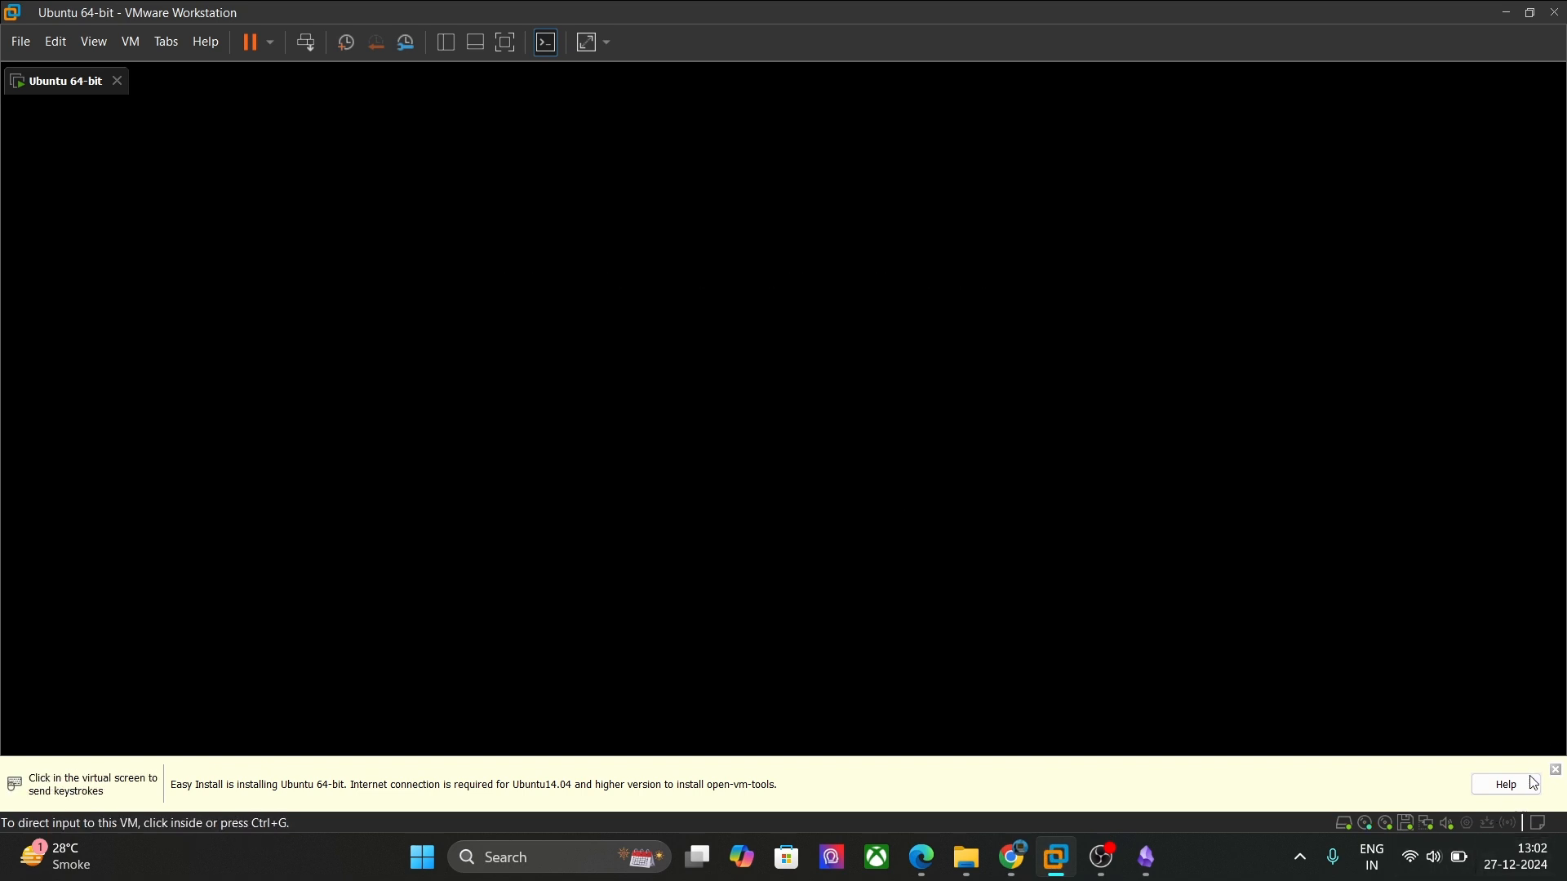
{"action": "left_click", "coordinate": [1555, 770]}
{"action": "left_click", "coordinate": [1091, 555]}
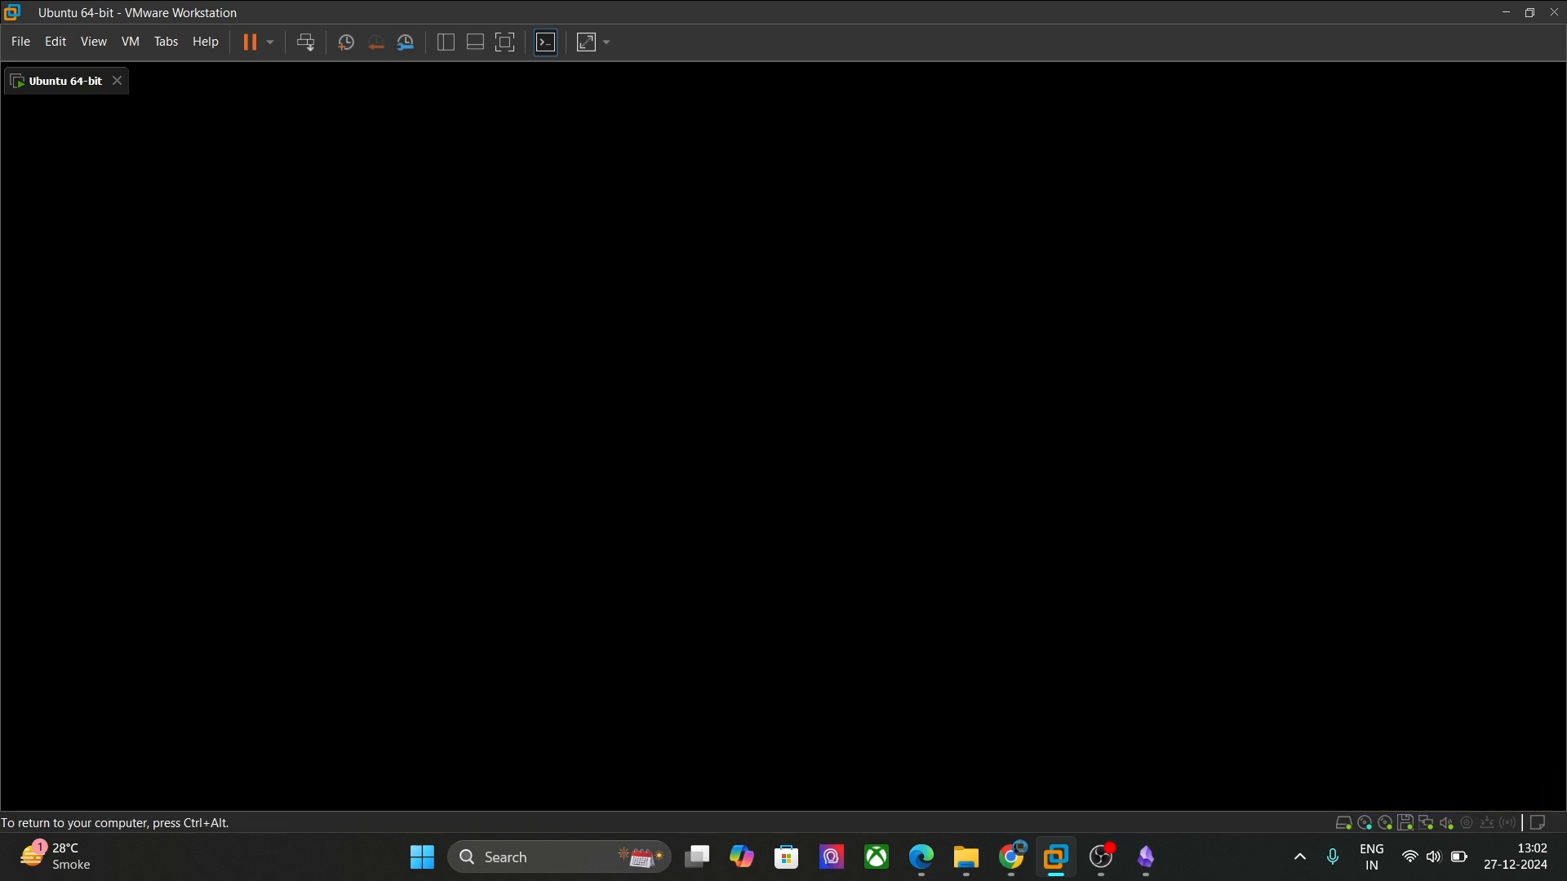
{"action": "key", "text": "ctrl+alt"}
{"action": "left_click", "coordinate": [1118, 512]}
{"action": "key", "text": "ctrl+alt"}
{"action": "left_click", "coordinate": [1118, 512]}
{"action": "key", "text": "ctrl+alt"}
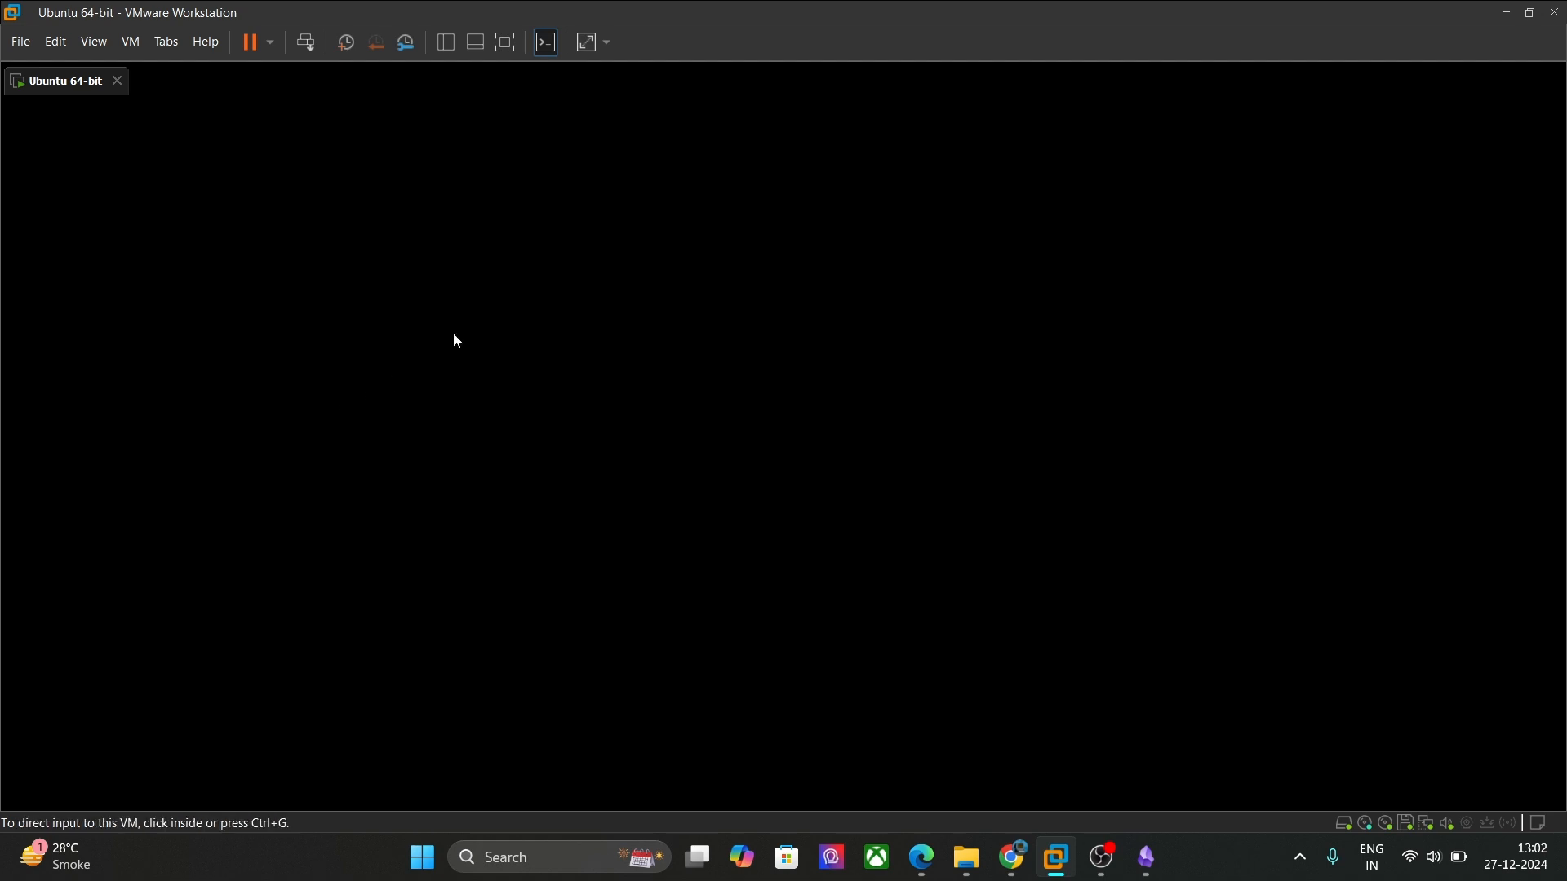
{"action": "left_click", "coordinate": [410, 363]}
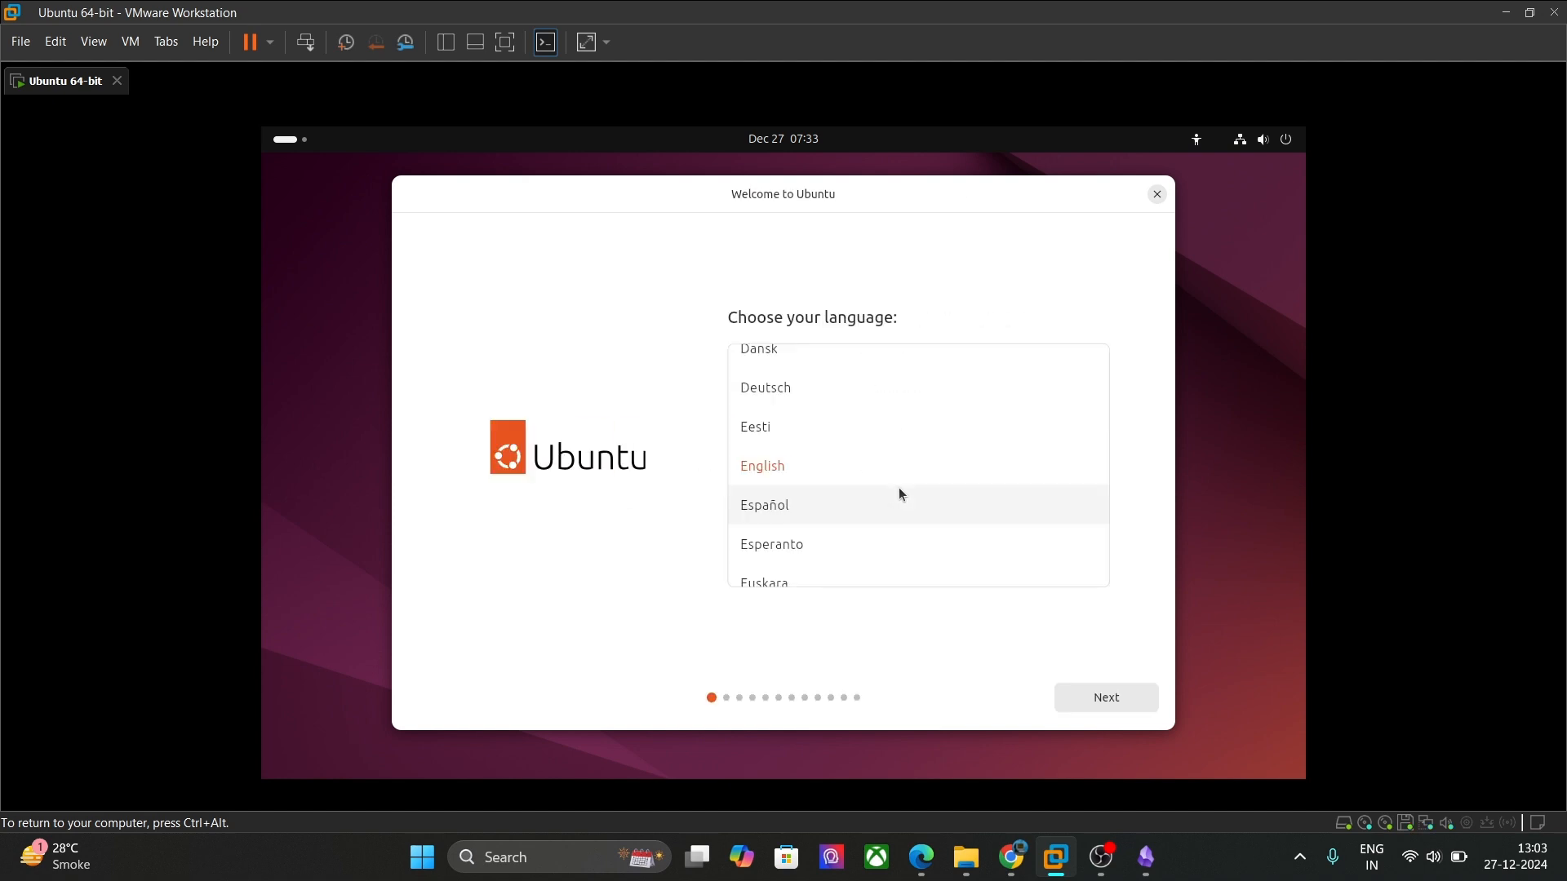
Step: Accept default accessibility, English (US) keyboard and wired connection, then choose interactive Ubuntu installation
{"action": "left_click", "coordinate": [1134, 702]}
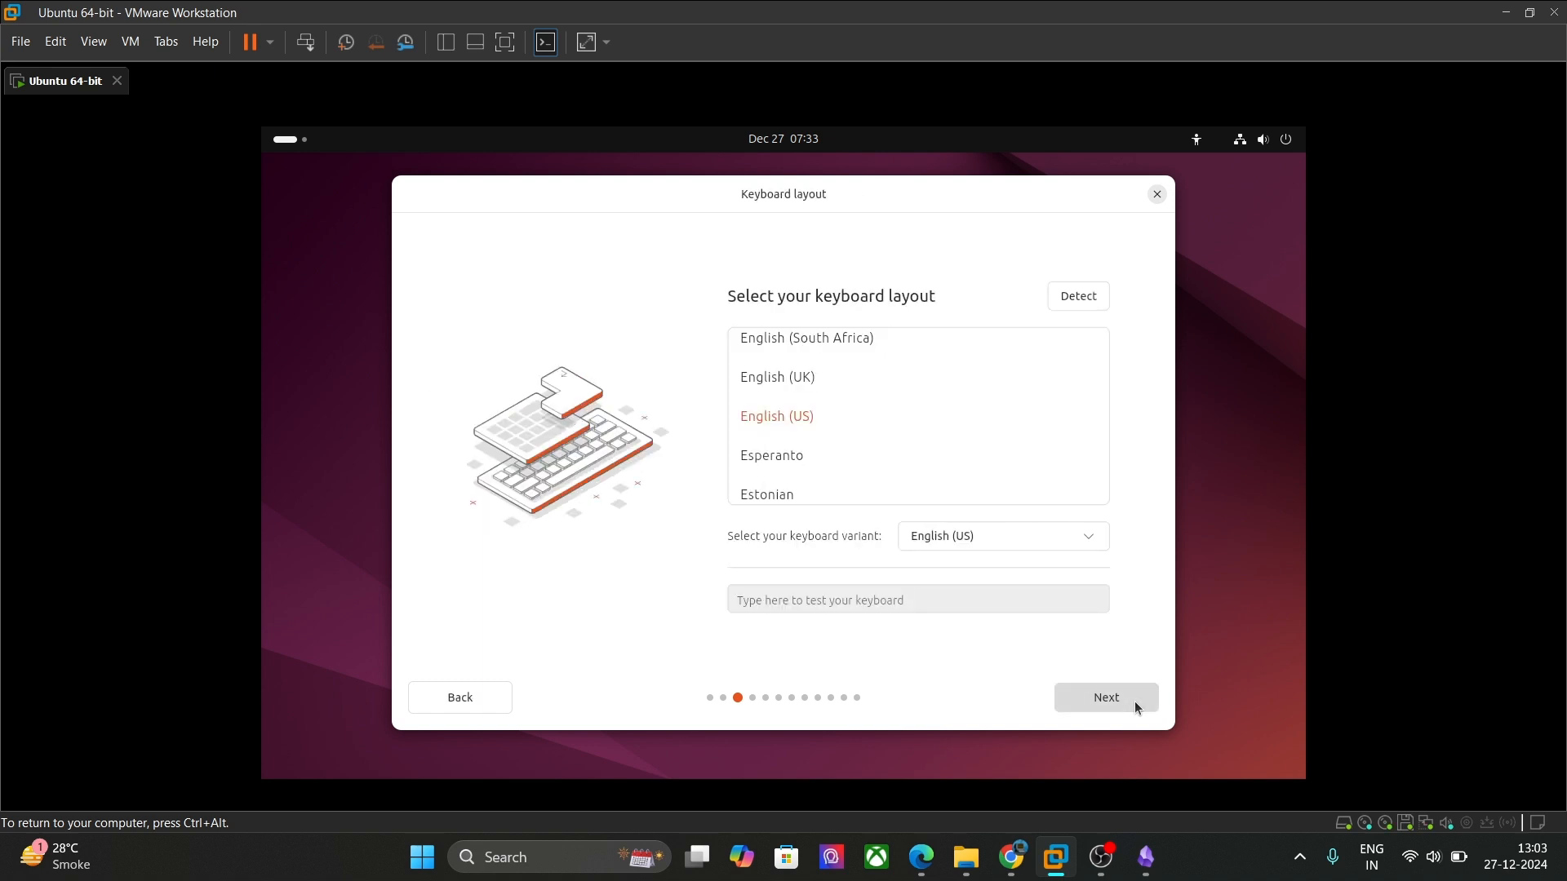
{"action": "left_click", "coordinate": [1135, 703]}
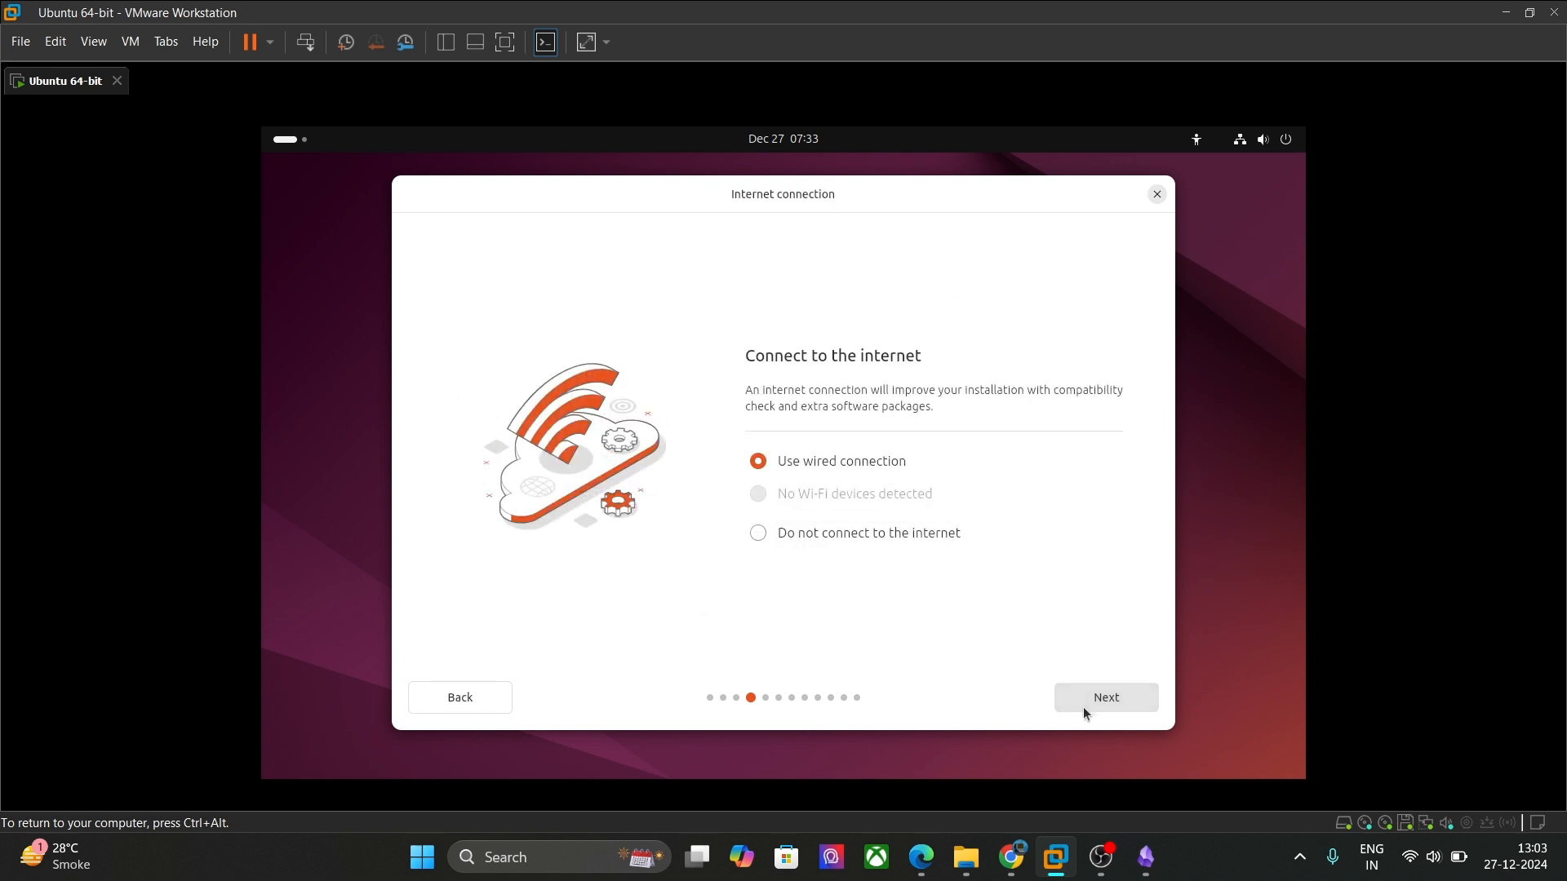
{"action": "left_click", "coordinate": [1108, 697]}
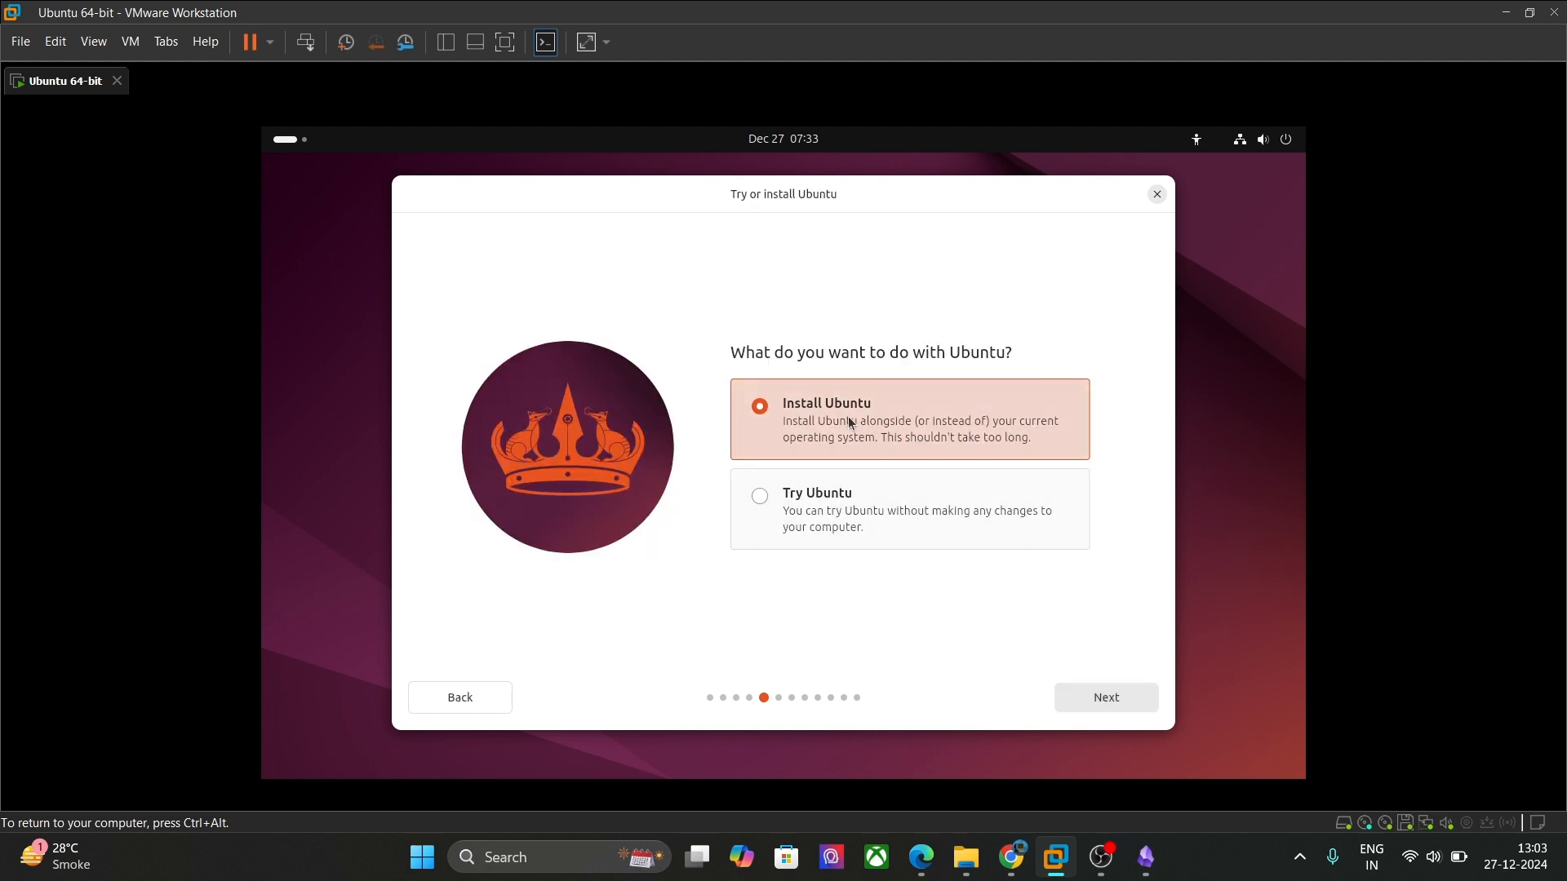
{"action": "left_click", "coordinate": [1084, 698]}
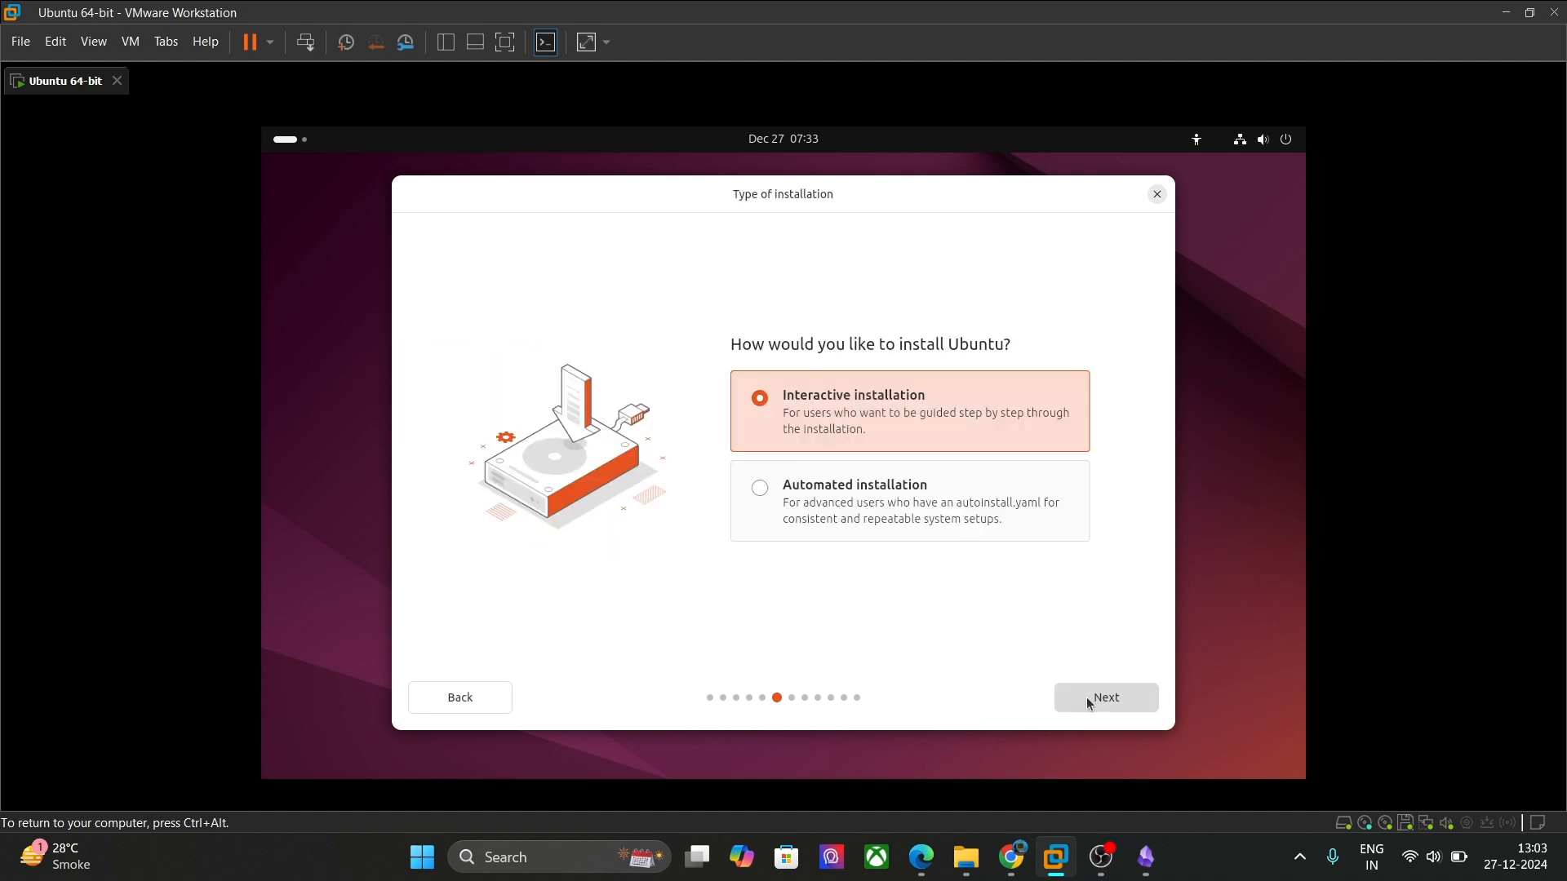
{"action": "left_click", "coordinate": [1085, 699]}
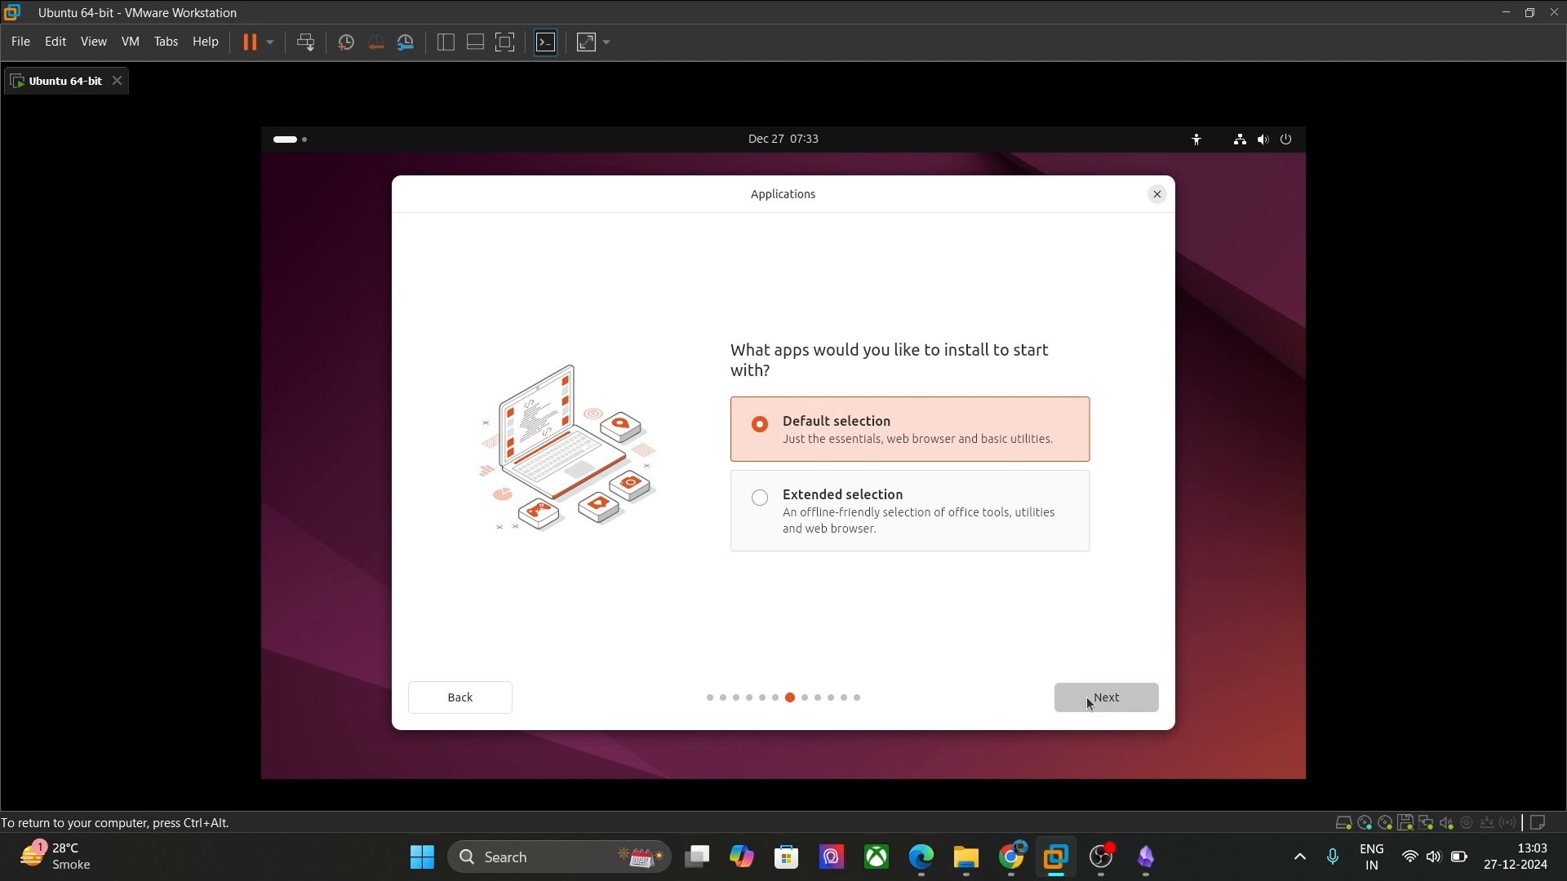
Step: Keep the default apps, enable third-party drivers and media formats, and erase the disk
{"action": "left_click", "coordinate": [1088, 700]}
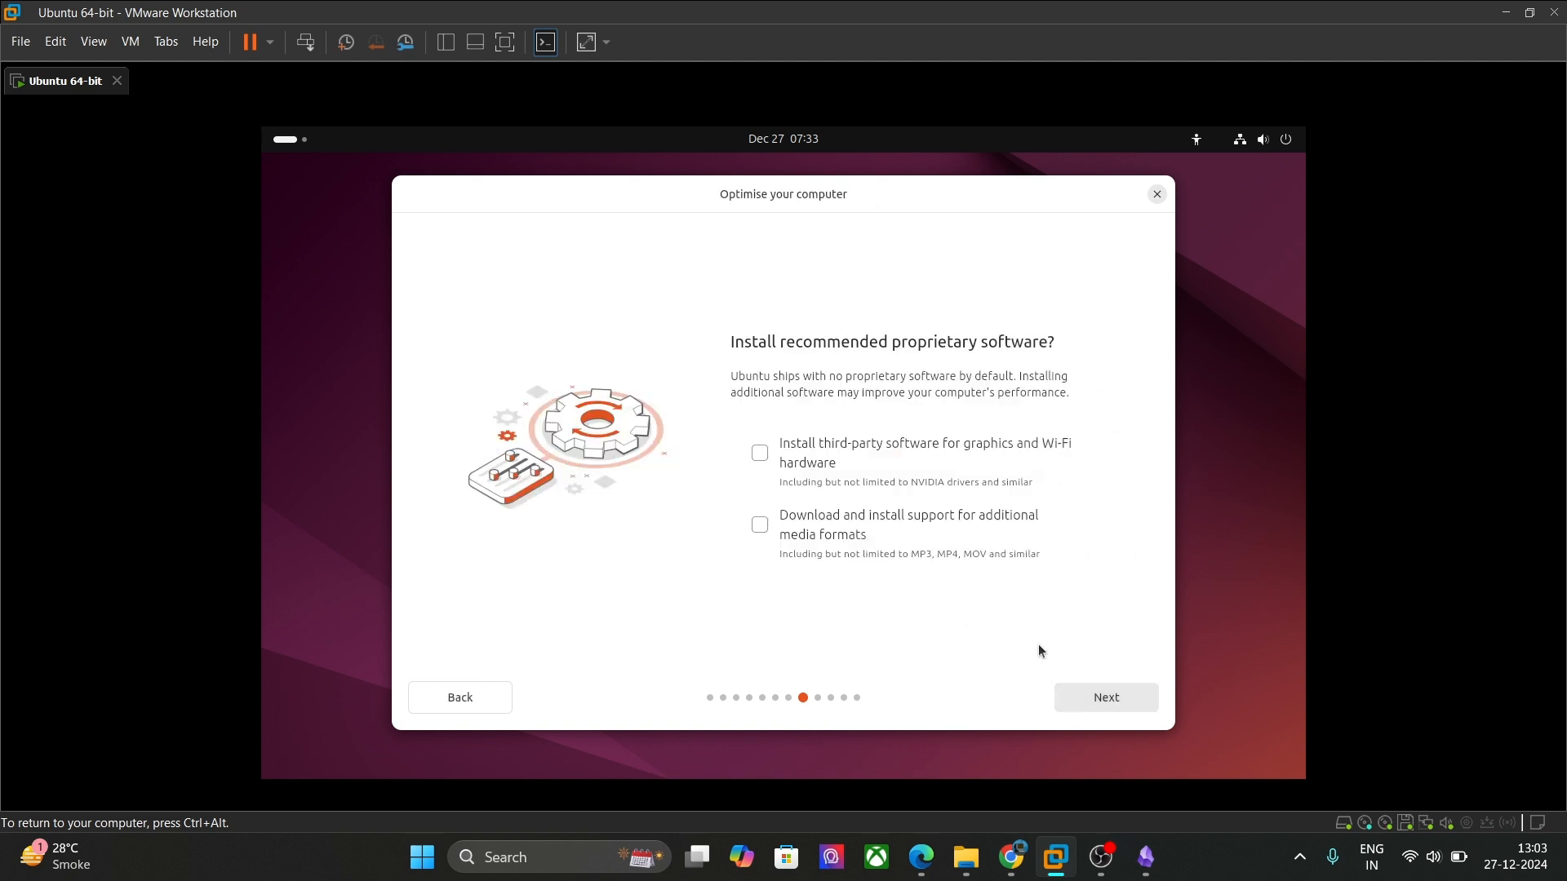
{"action": "left_click", "coordinate": [761, 454]}
{"action": "left_click", "coordinate": [759, 525]}
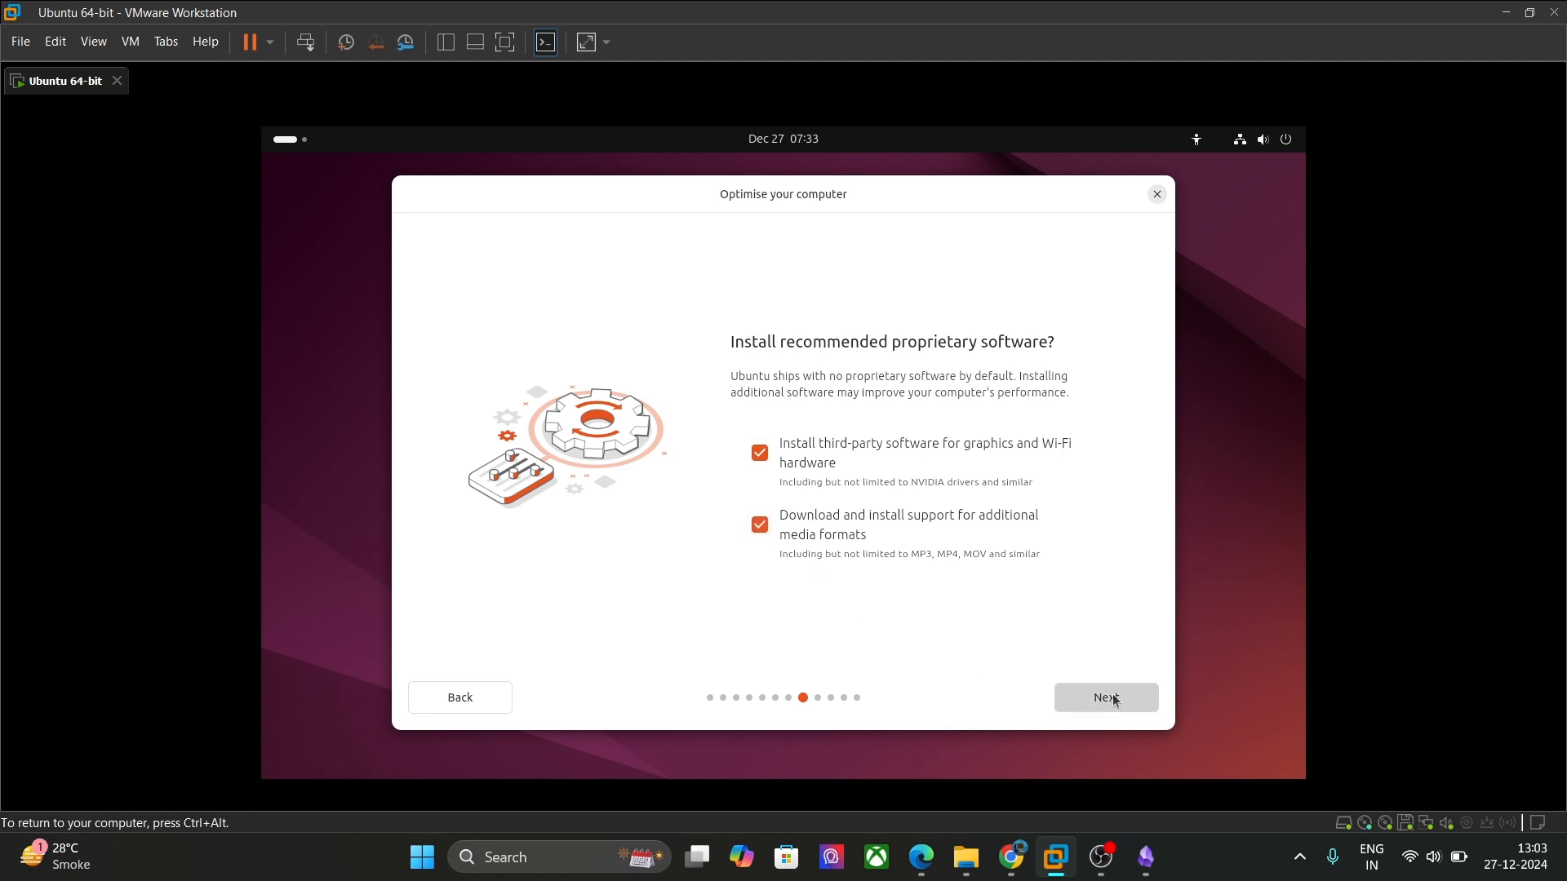
{"action": "left_click", "coordinate": [1113, 697]}
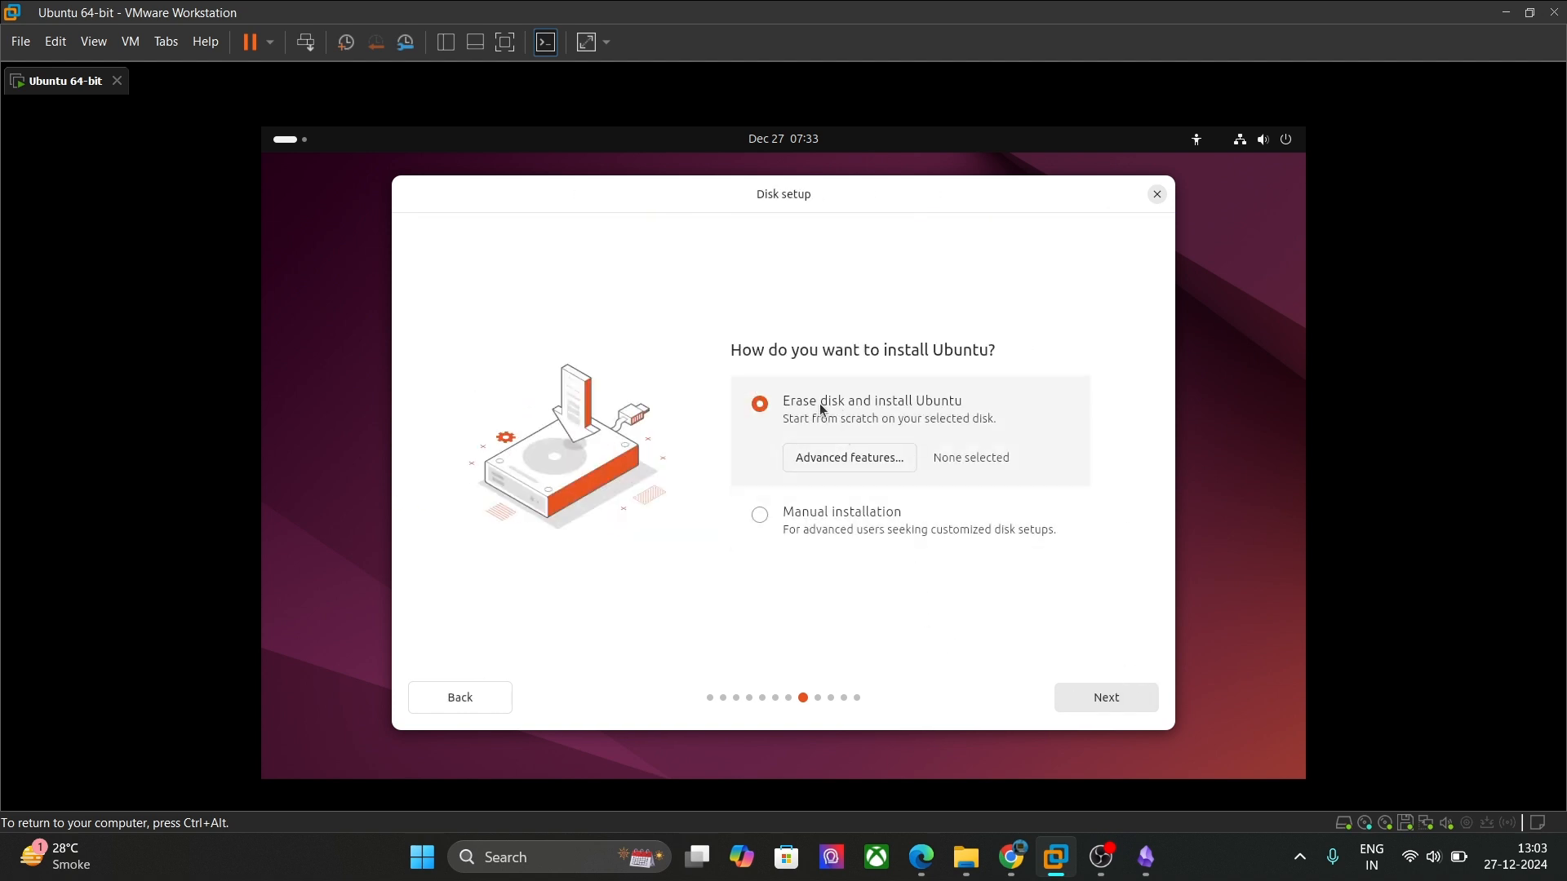
{"action": "left_click", "coordinate": [1141, 703]}
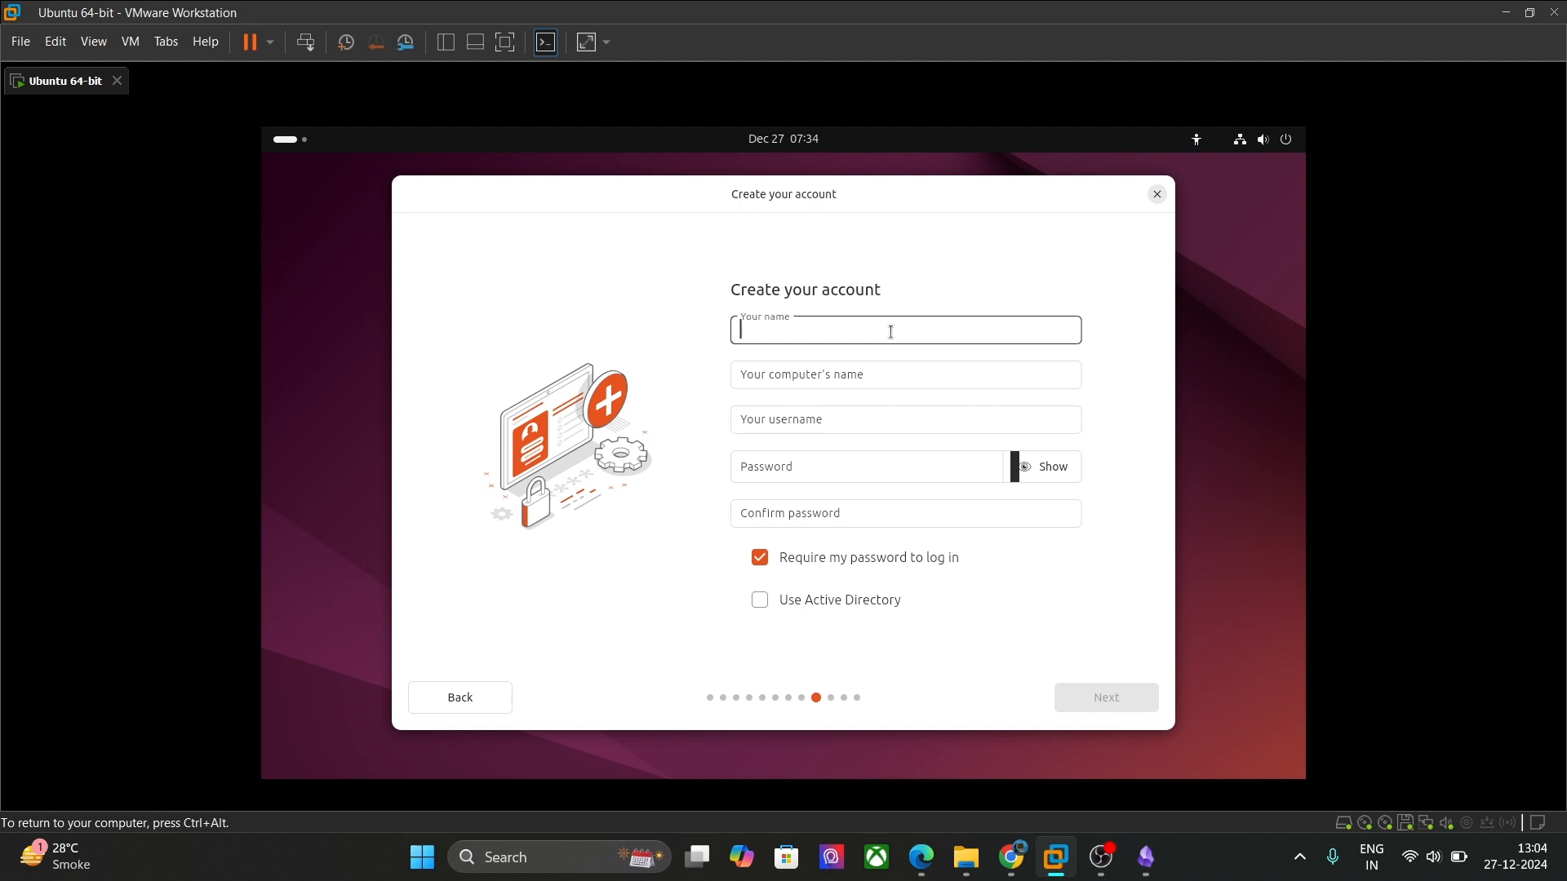
Step: Enter the user's name and remove the VMware-Virtual-Platform suffix from the computer name
{"action": "type", "text": "DarkCIph"}
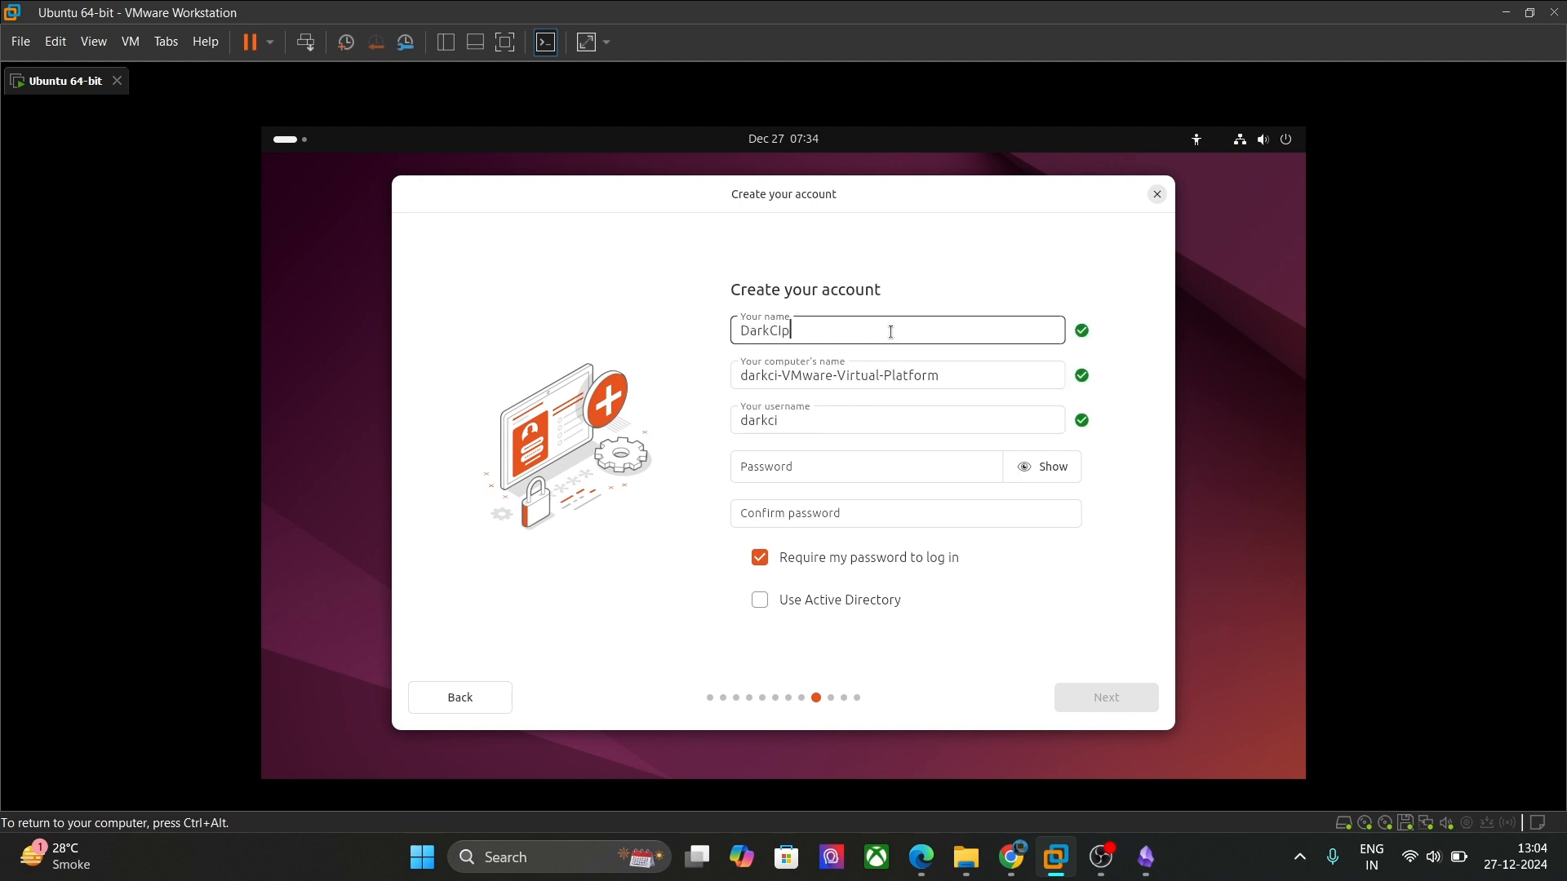
{"action": "key", "text": "BackSpace"}
{"action": "key", "text": "BackSpace"}
{"action": "key", "text": "BackSpace"}
{"action": "type", "text": "ipher"}
{"action": "left_click_drag", "start_coordinate": [978, 375], "coordinate": [804, 373]}
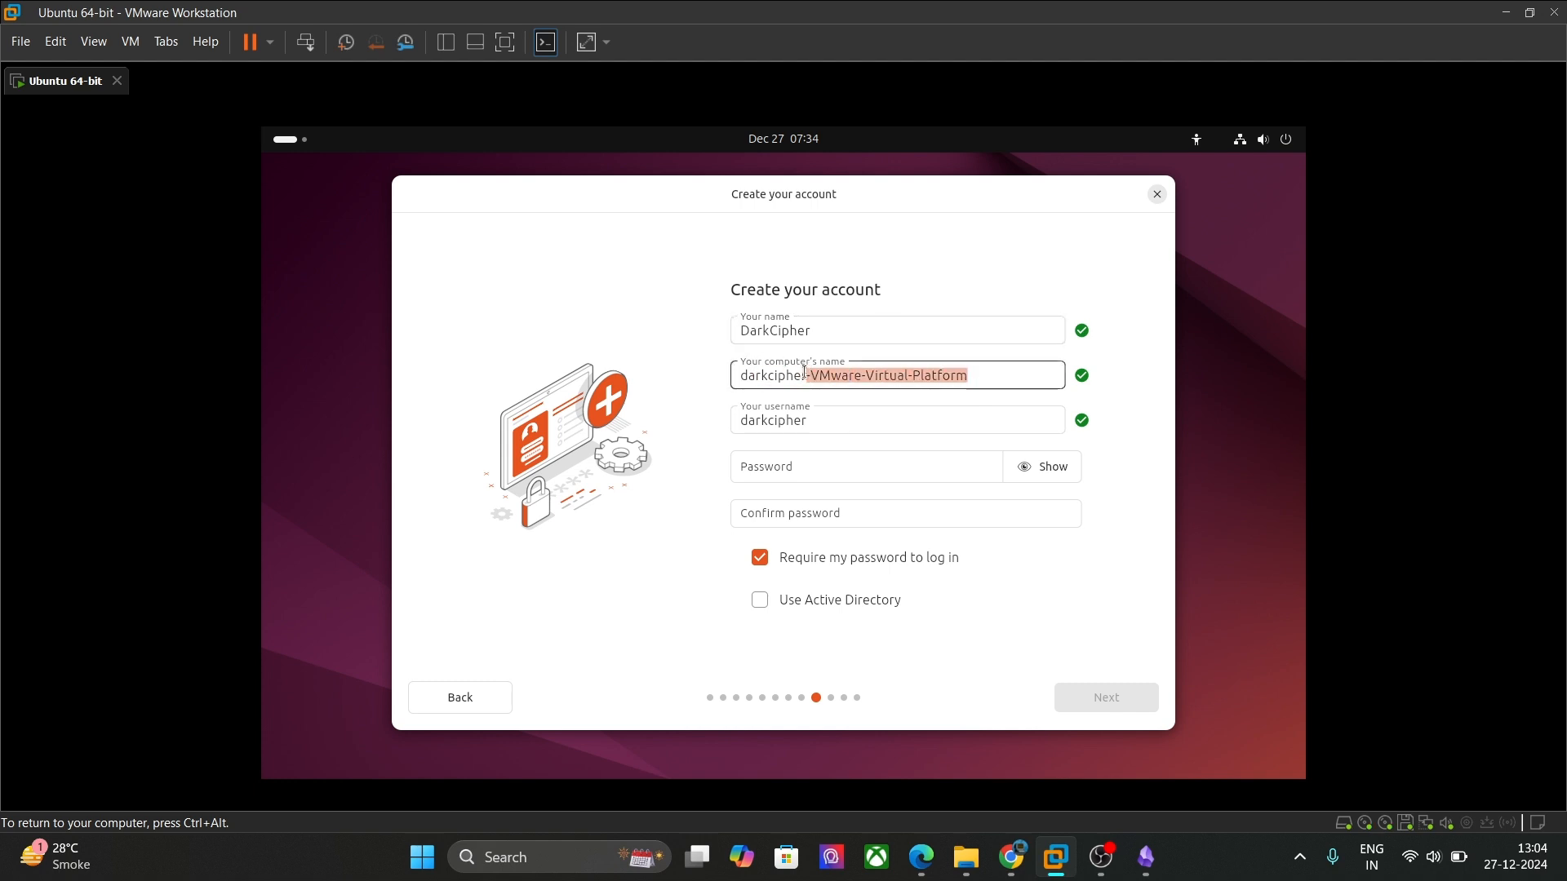
{"action": "key", "text": "BackSpace"}
Step: Set and confirm the account password, then submit the account details
{"action": "left_click", "coordinate": [859, 465]}
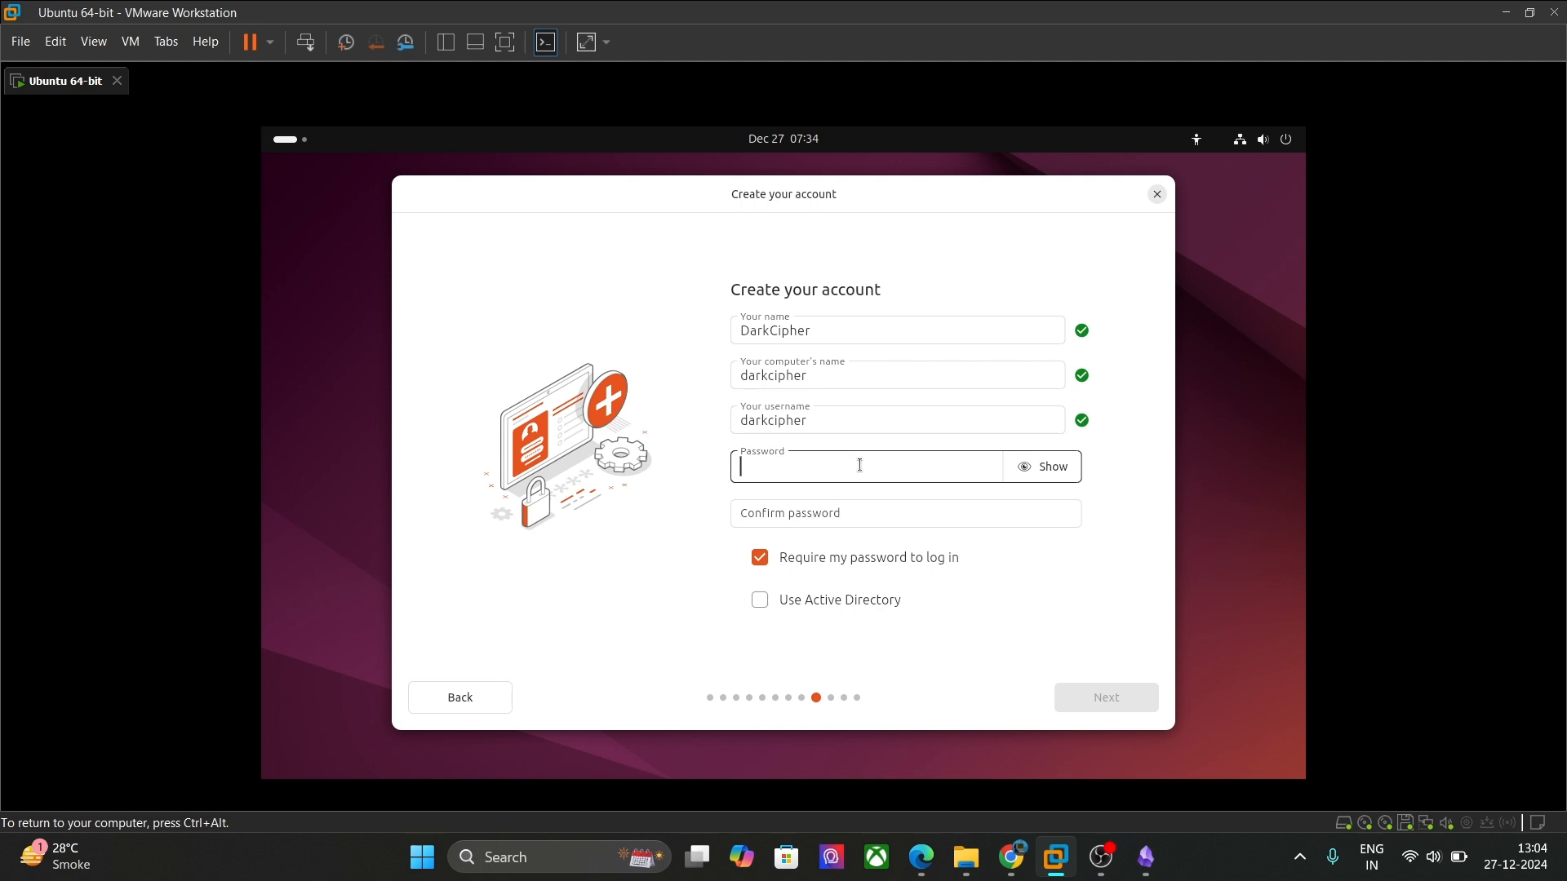
{"action": "type", "text": "•••••••••"}
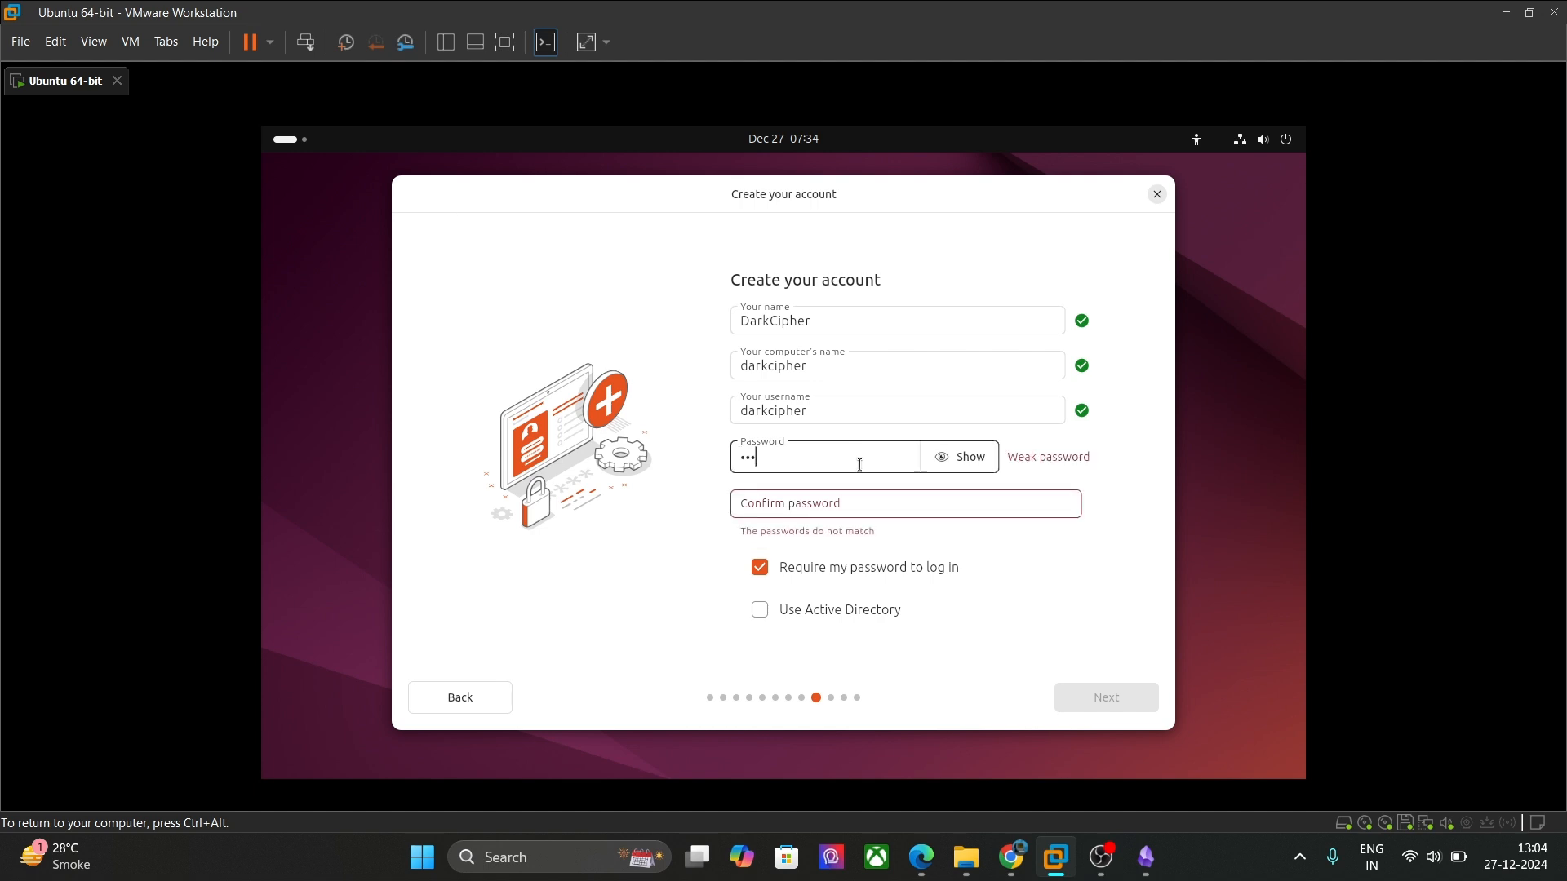
{"action": "type", "text": "•••••"}
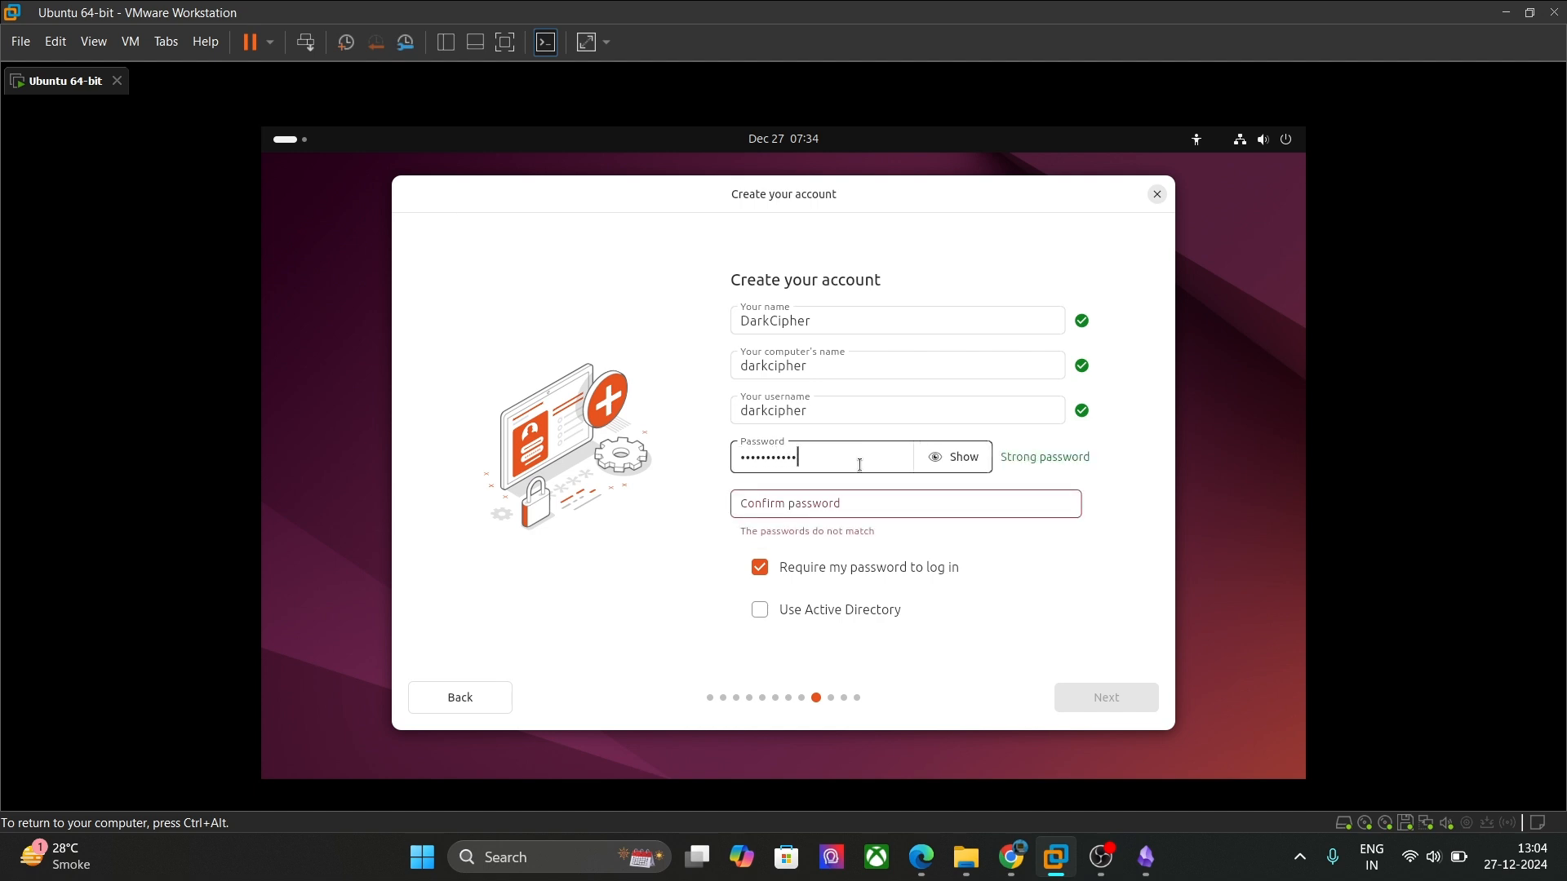
{"action": "left_click", "coordinate": [878, 506]}
{"action": "type", "text": "••••••••••"}
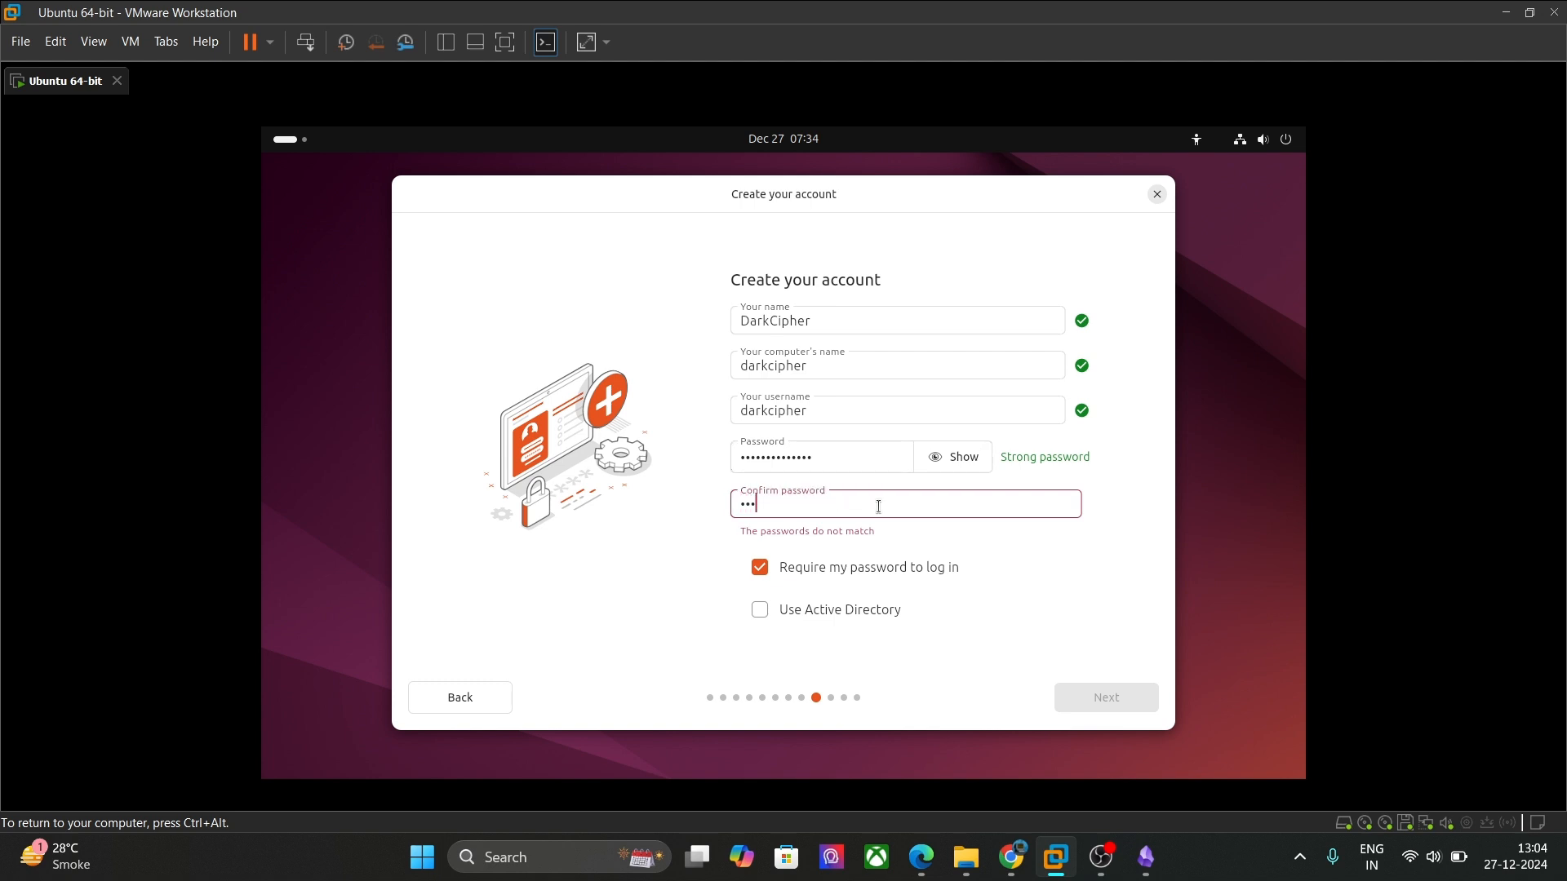
{"action": "type", "text": "••••"}
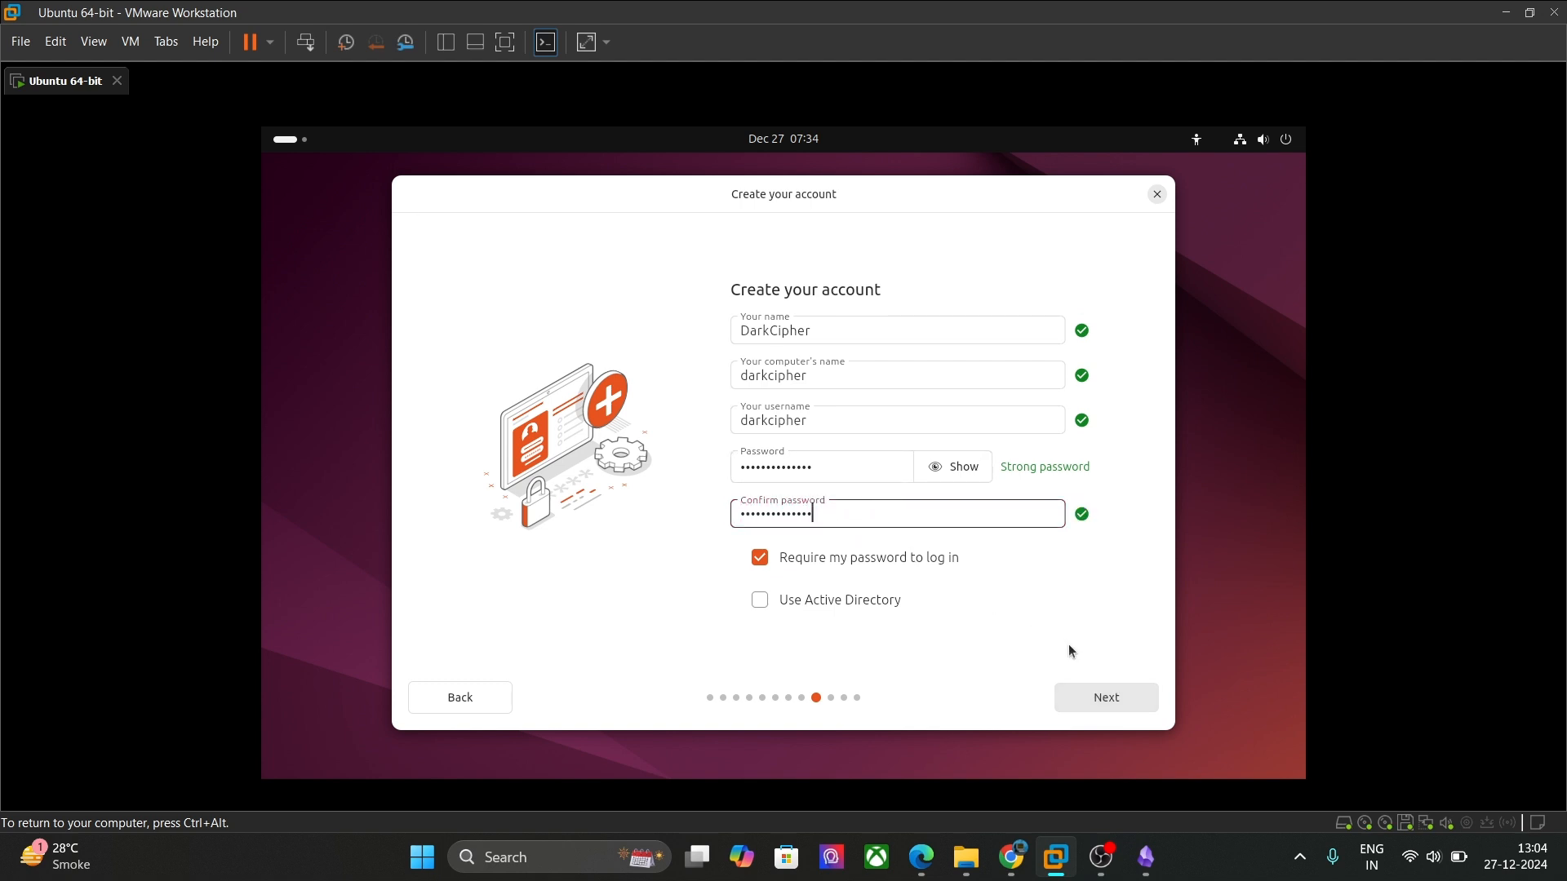
{"action": "left_click", "coordinate": [1105, 700]}
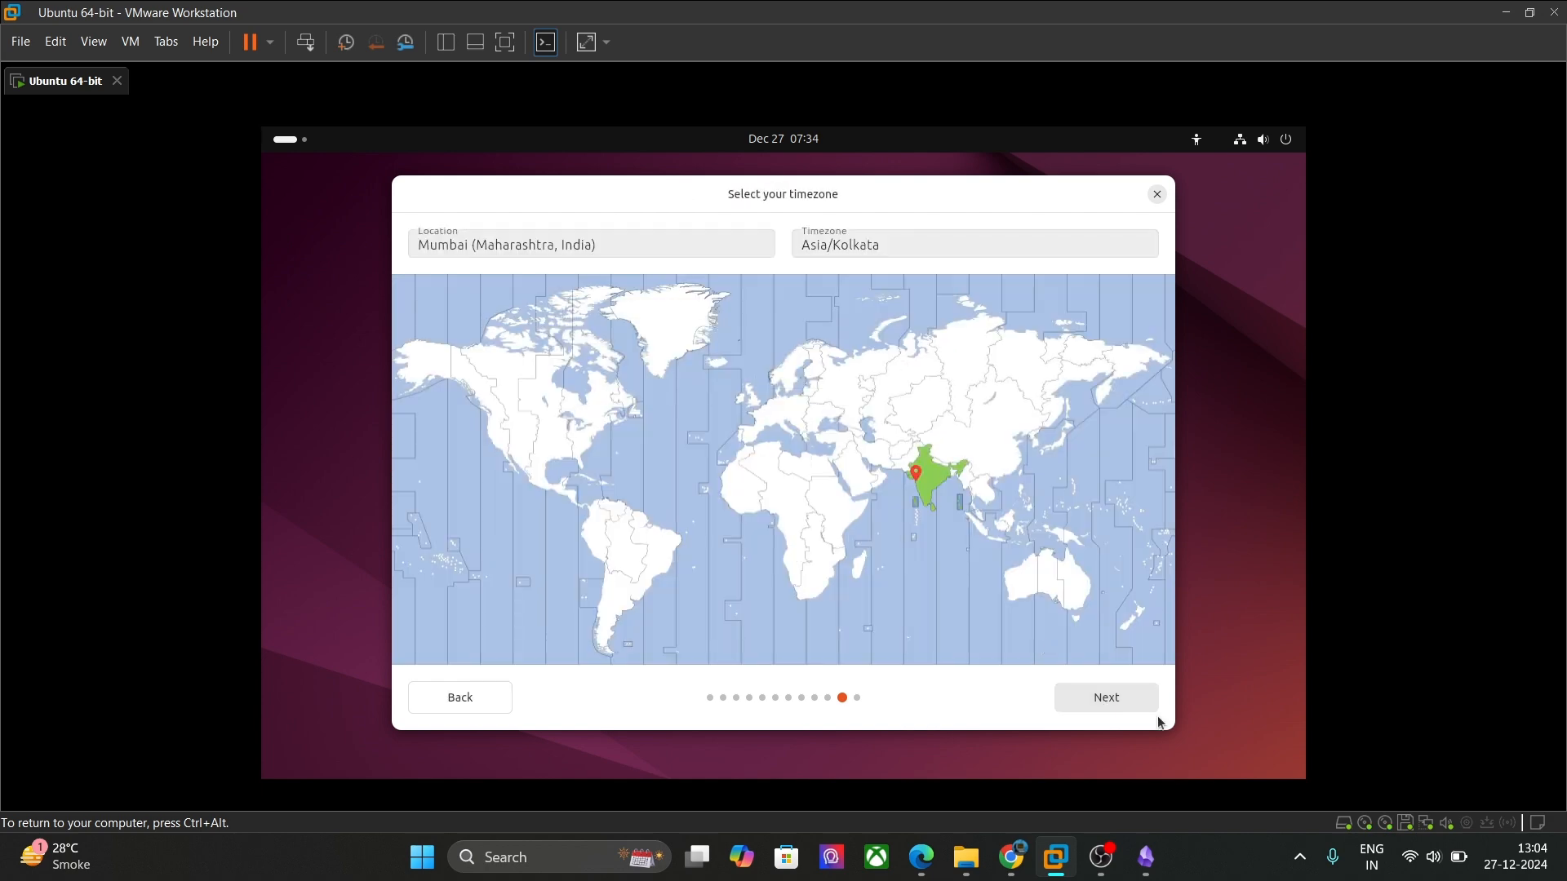
Step: Keep the Mumbai (Asia/Kolkata) timezone and start the Ubuntu installation
{"action": "left_click", "coordinate": [1135, 703]}
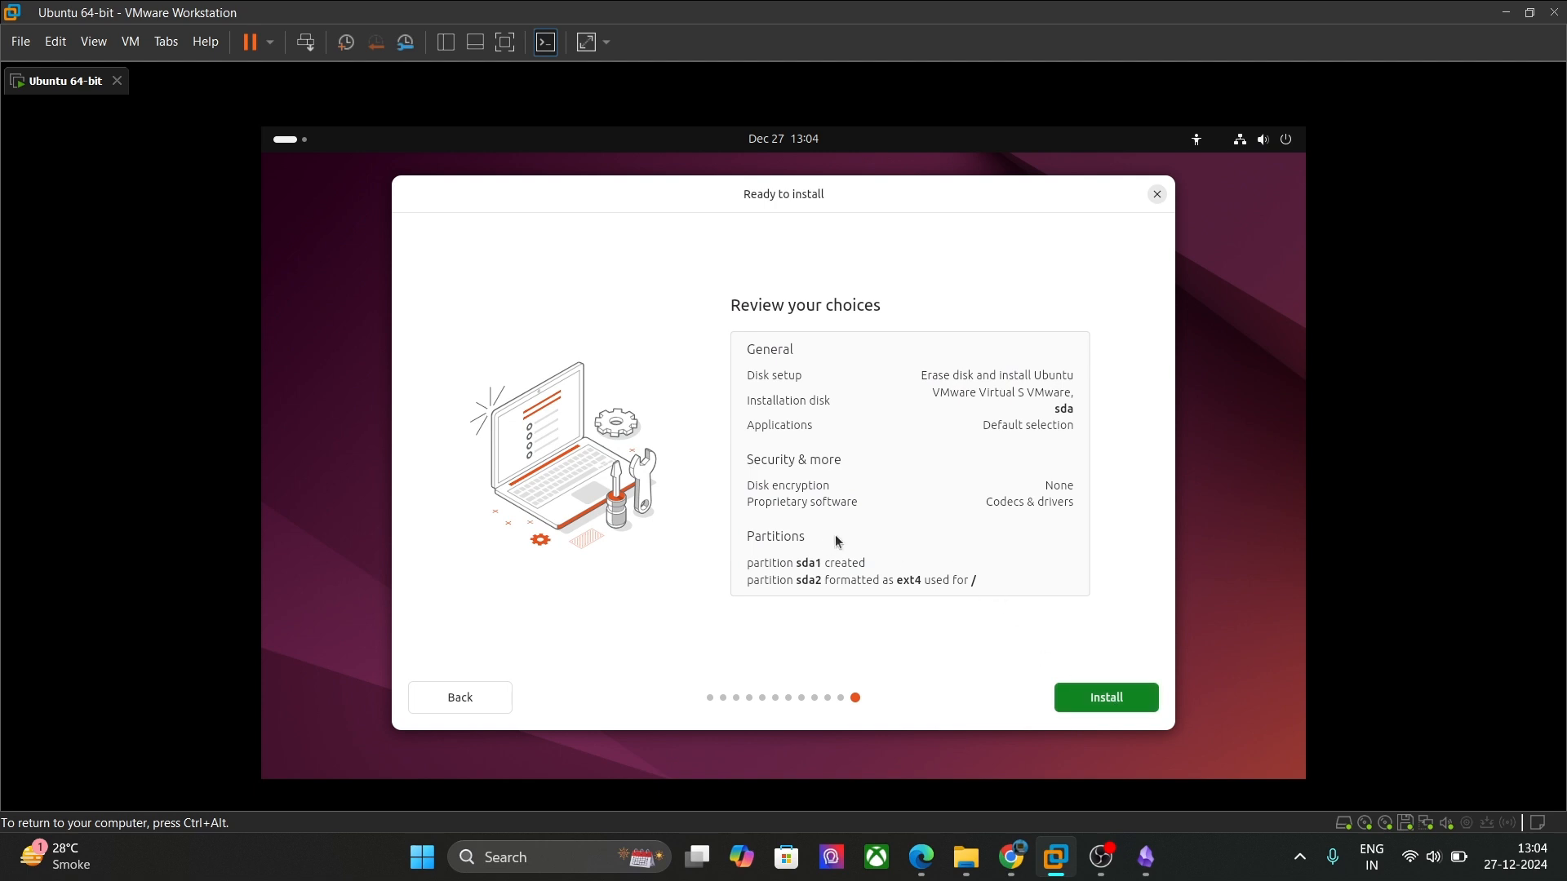
{"action": "left_click", "coordinate": [1085, 692]}
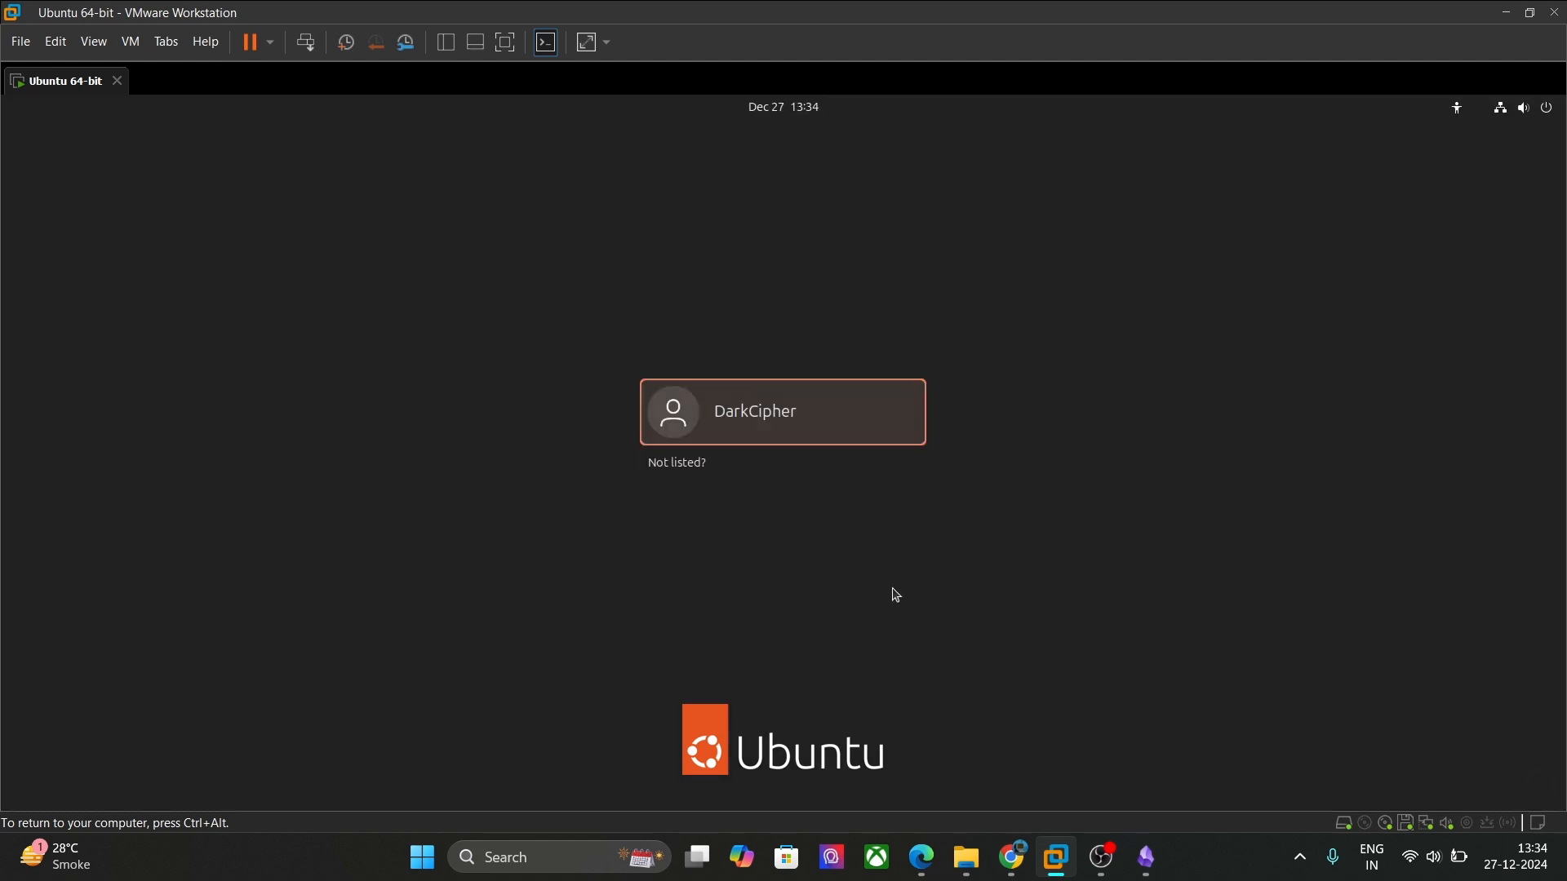
Step: Log in as the new user with the account password
{"action": "left_click", "coordinate": [857, 440]}
{"action": "type", "text": "***************"}
{"action": "key", "text": "Return"}
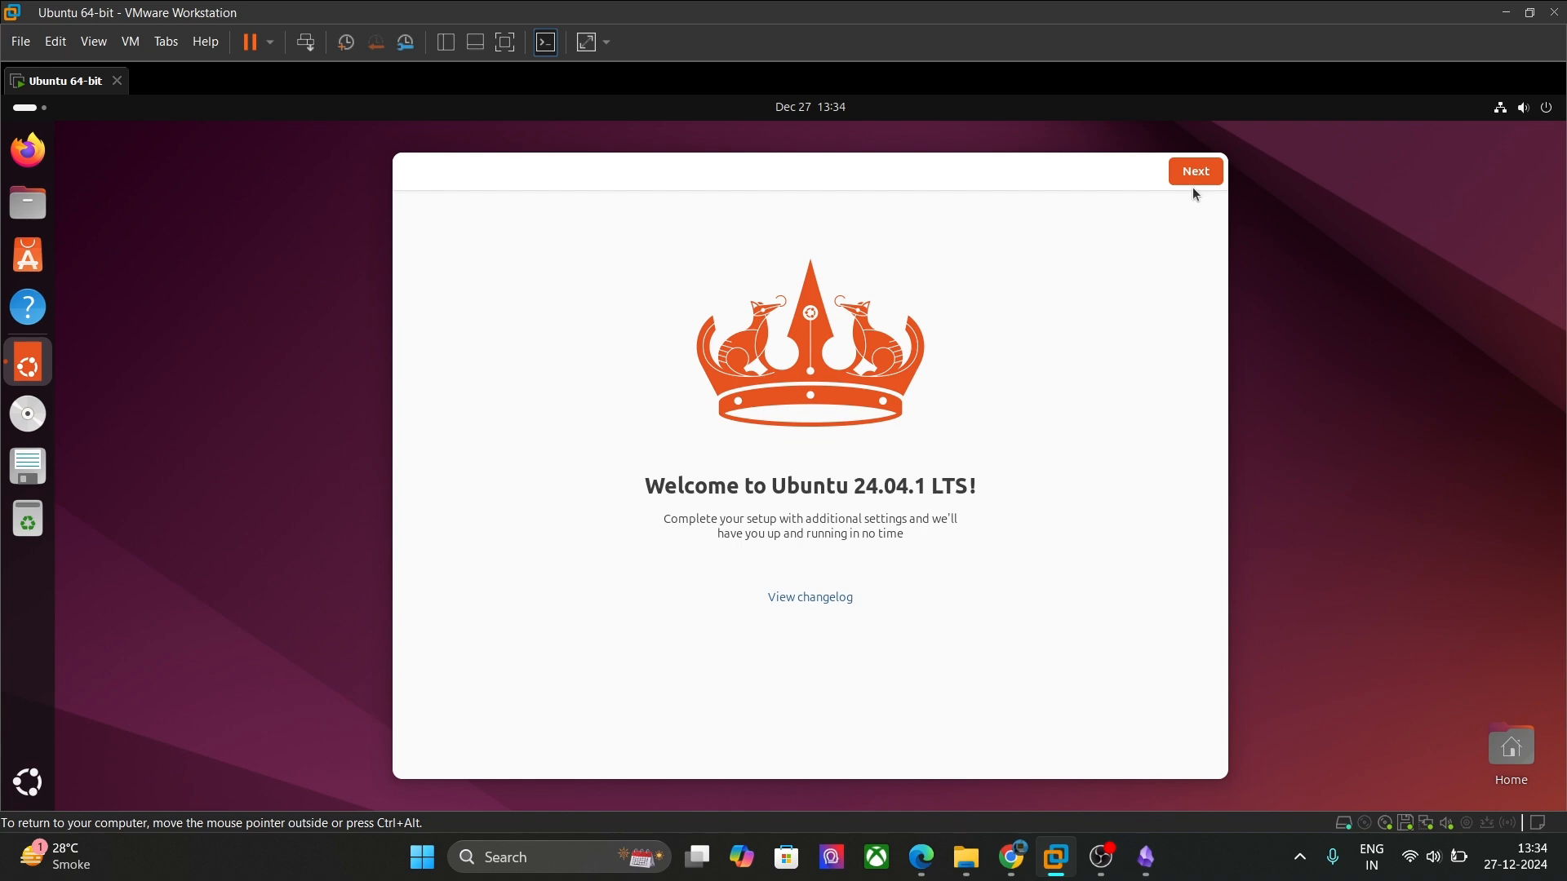
Step: Skip through the welcome pages, declining Ubuntu Pro and data sharing, and finish setup
{"action": "left_click", "coordinate": [1195, 184]}
{"action": "left_click", "coordinate": [1199, 183]}
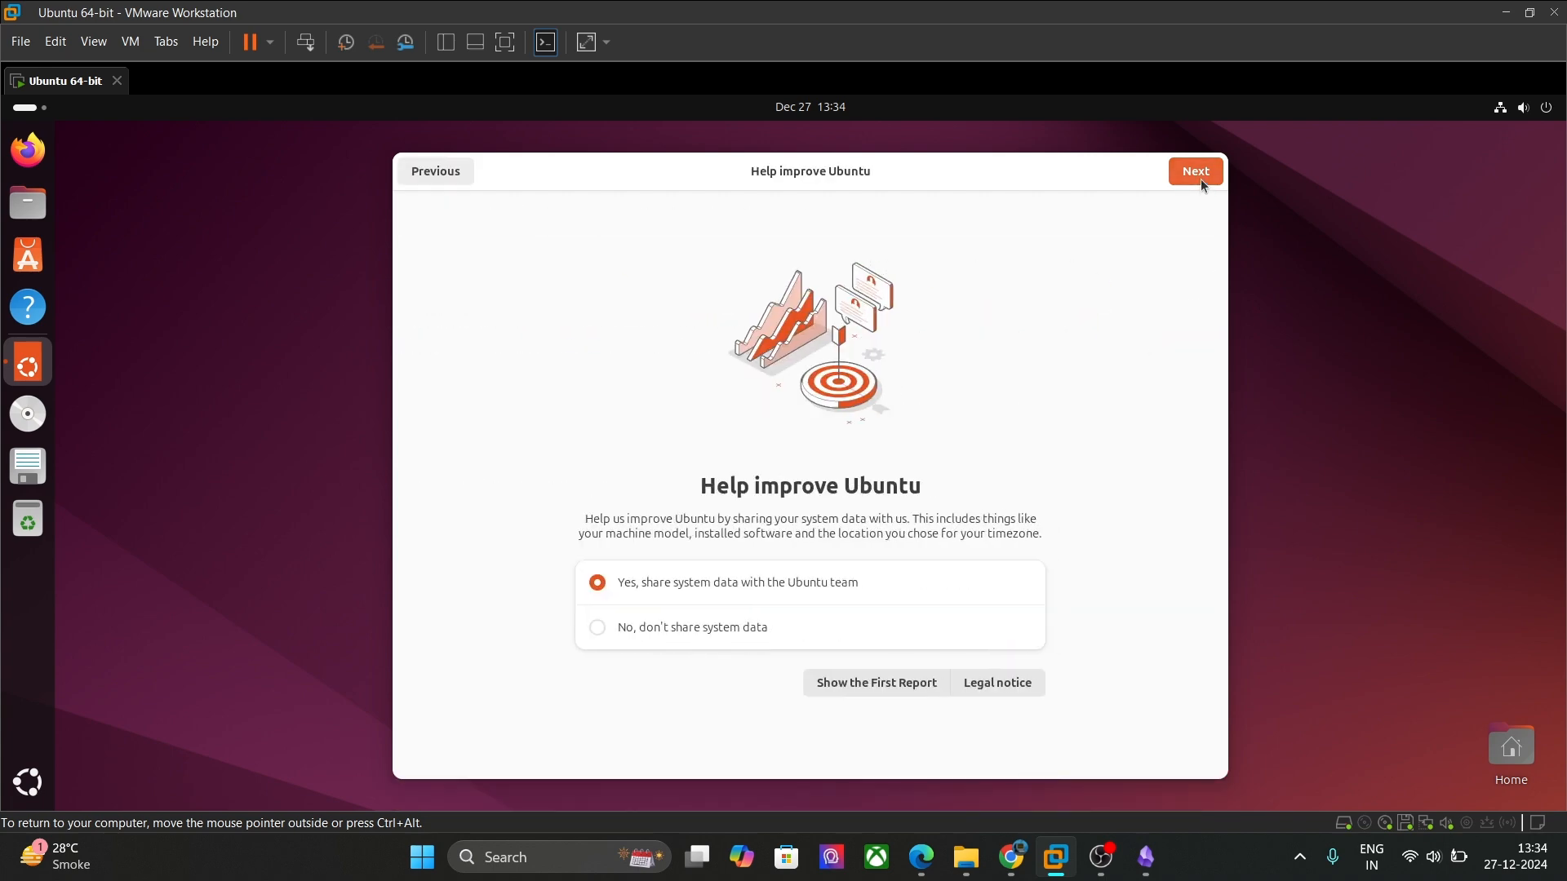
{"action": "left_click", "coordinate": [1202, 173]}
{"action": "left_click", "coordinate": [1203, 173]}
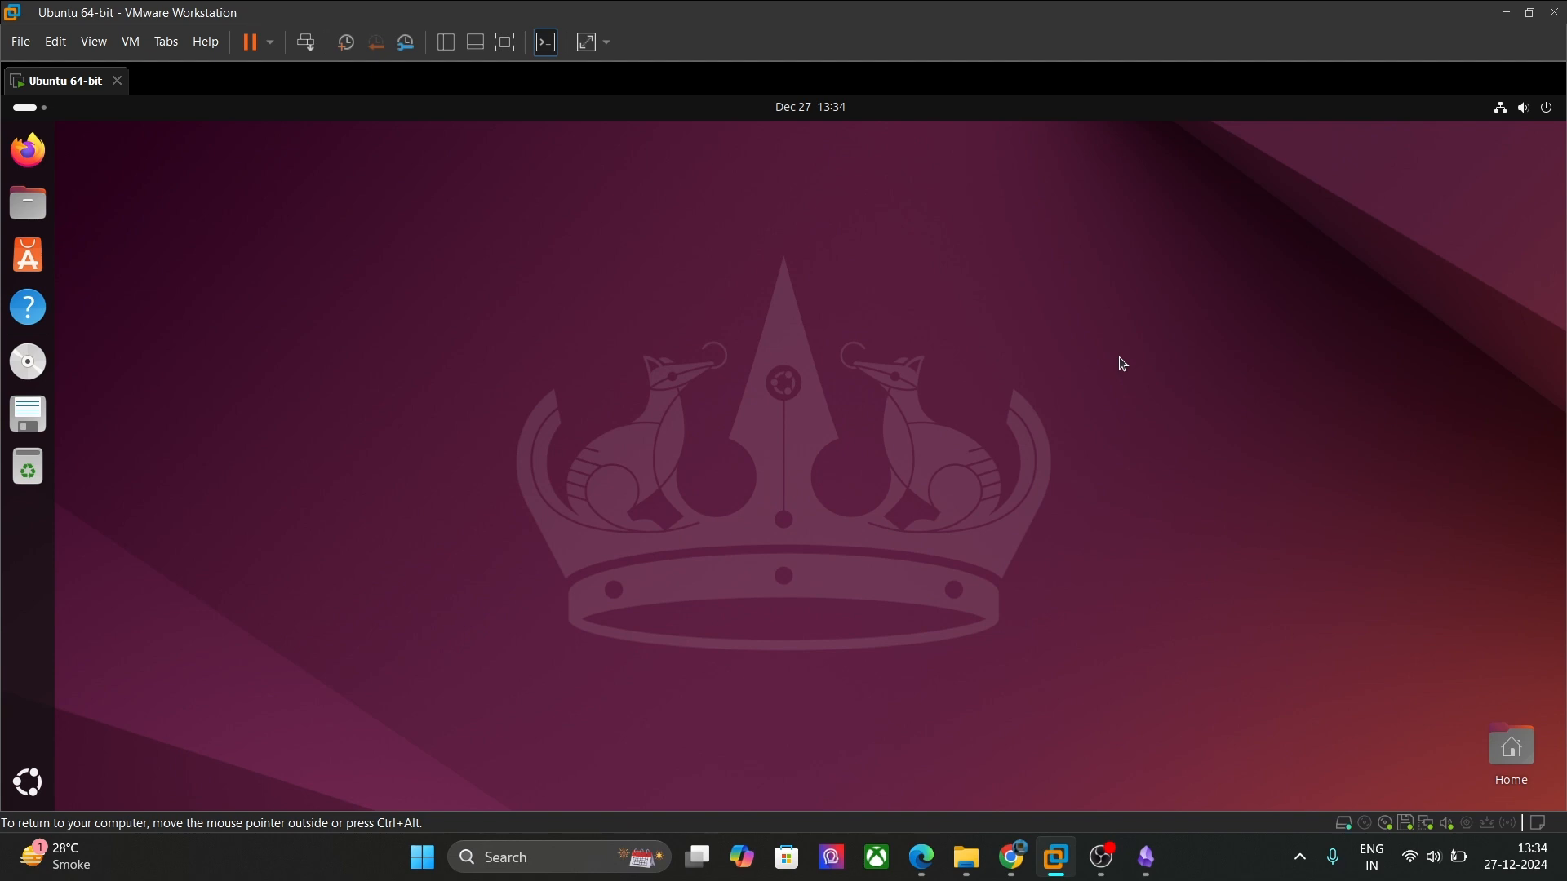
Step: Open a Terminal with Ctrl+Alt+T, clear it with Ctrl+L, and release input from the VM
{"action": "key", "text": "ctrl+alt+t"}
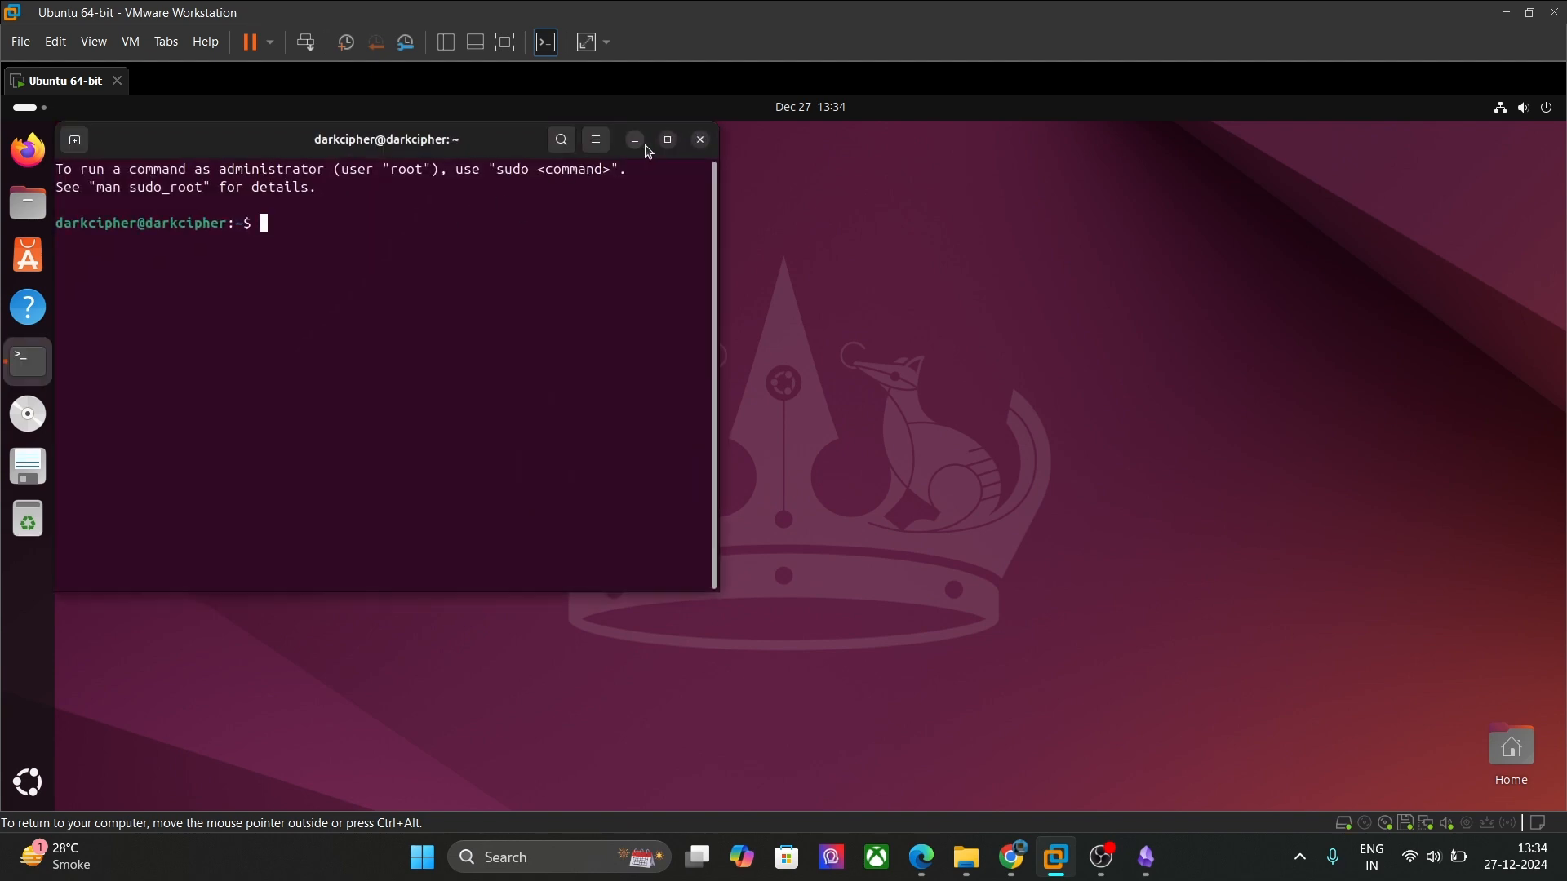
{"action": "key", "text": "ctrl+l"}
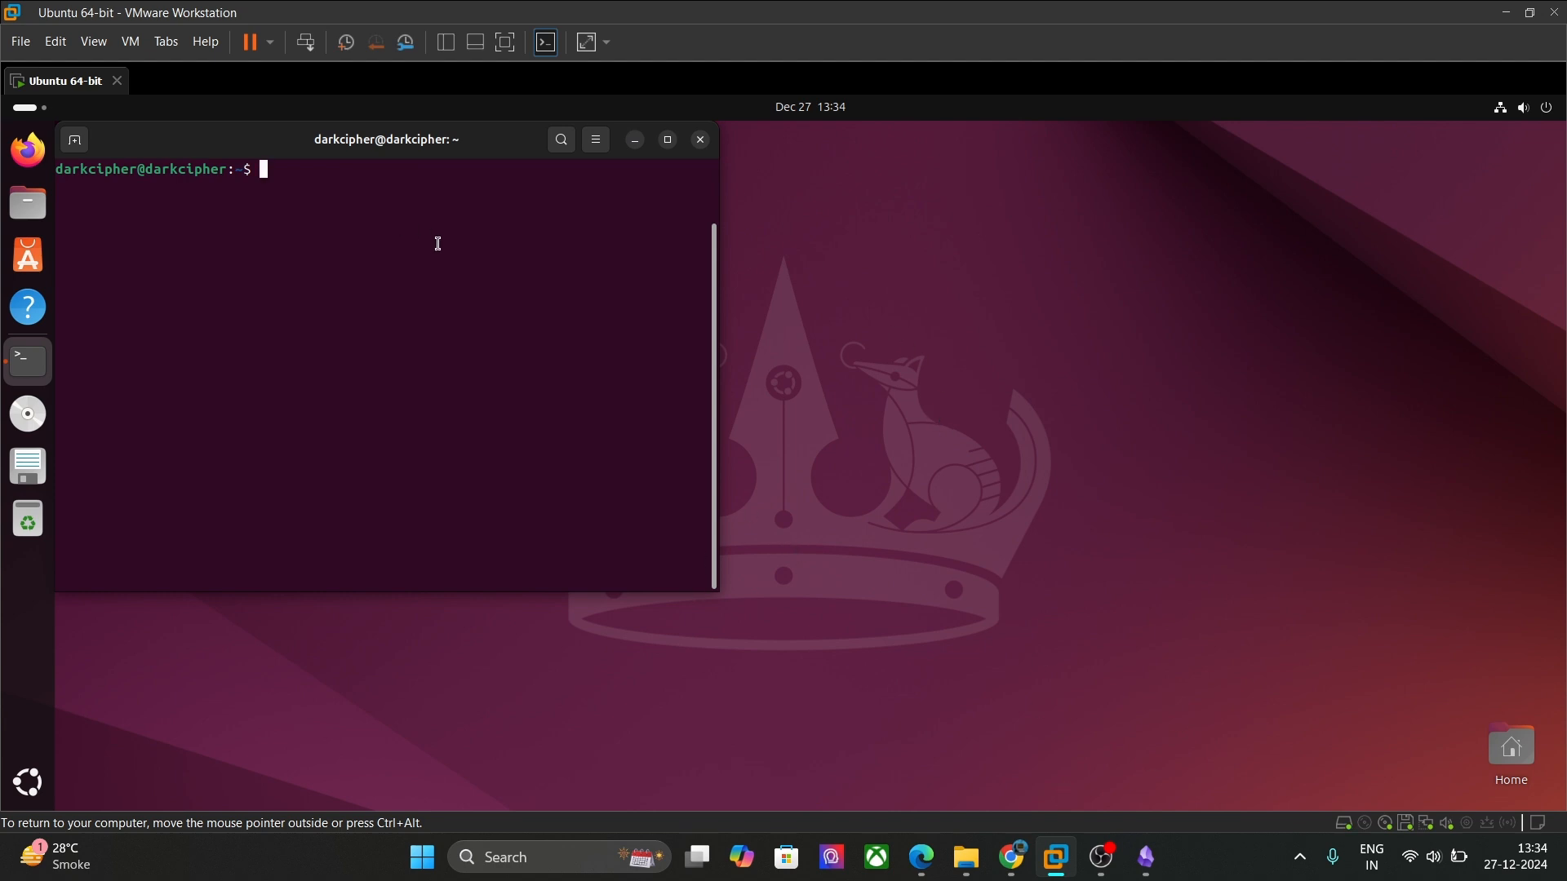
{"action": "key", "text": "ctrl+alt"}
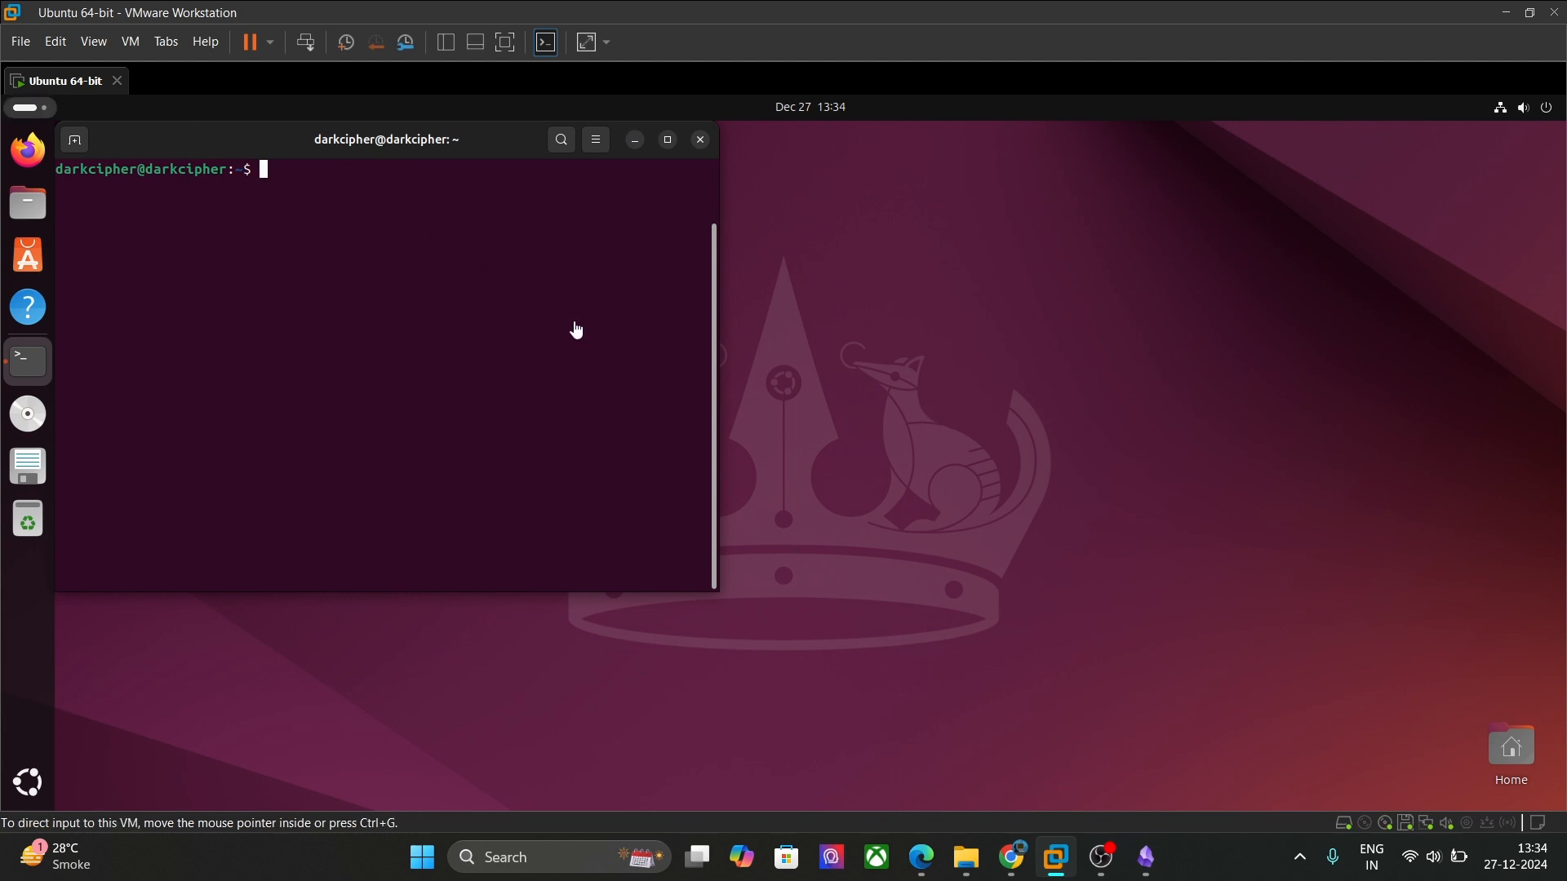
{"action": "mouse_move", "coordinate": [1115, 854]}
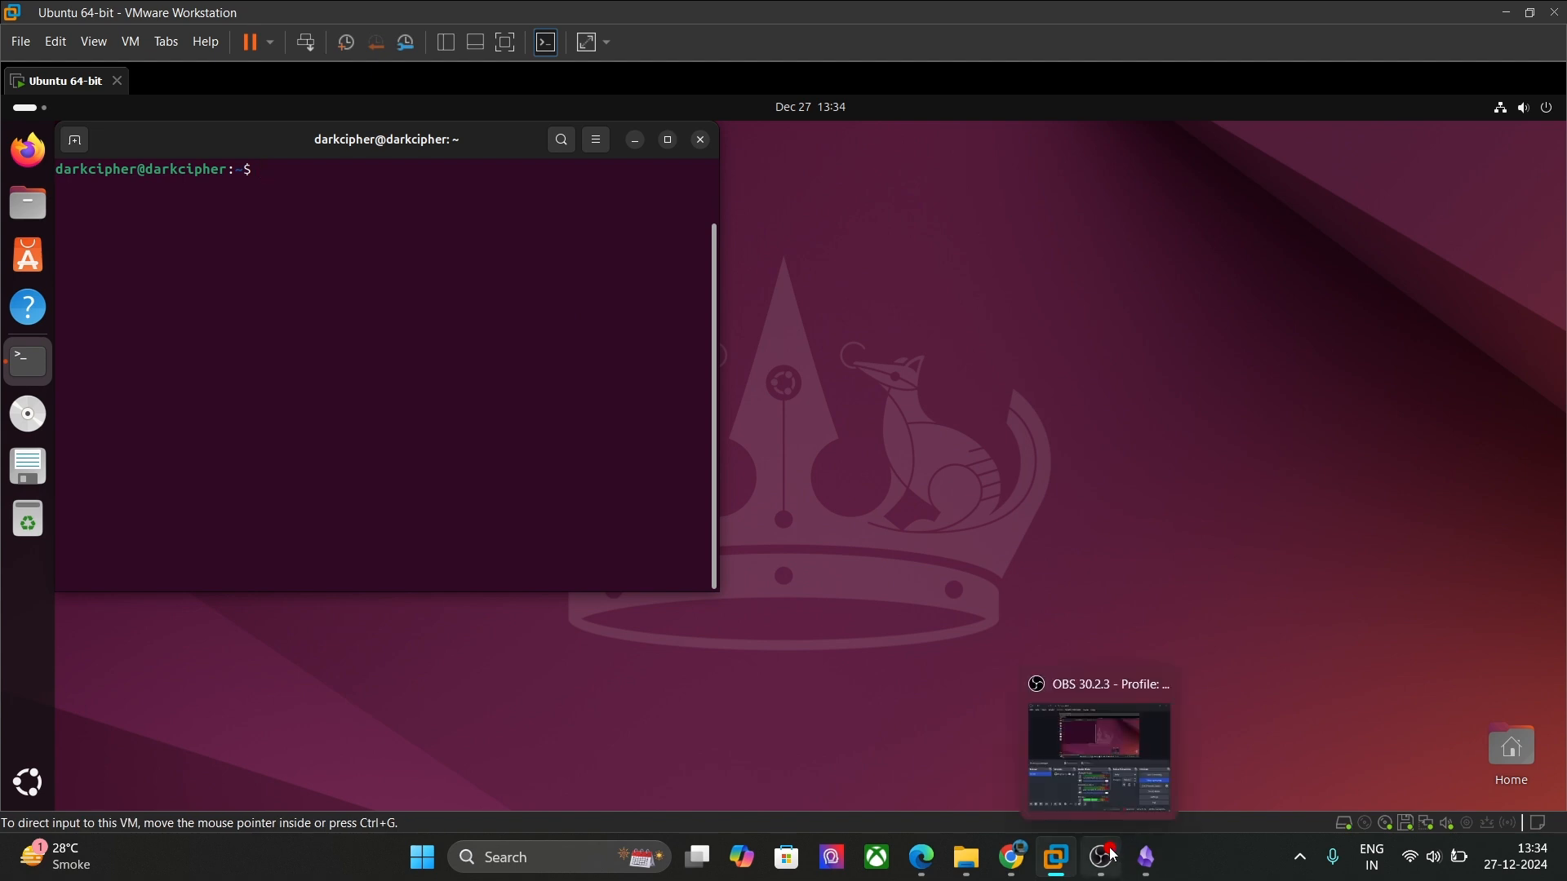